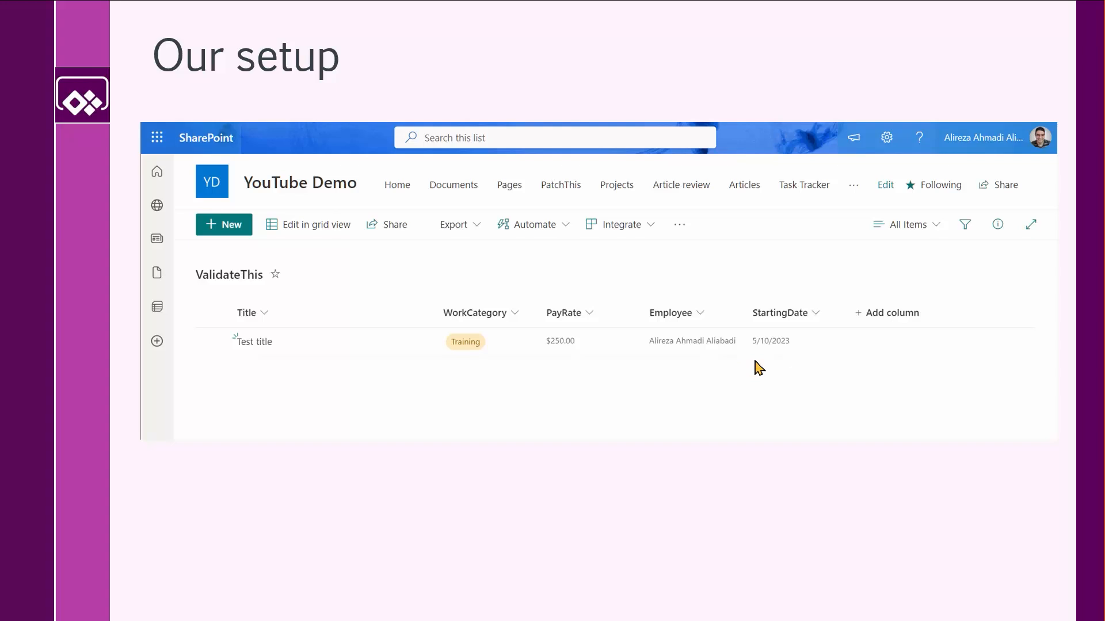
pyautogui.press('Right')
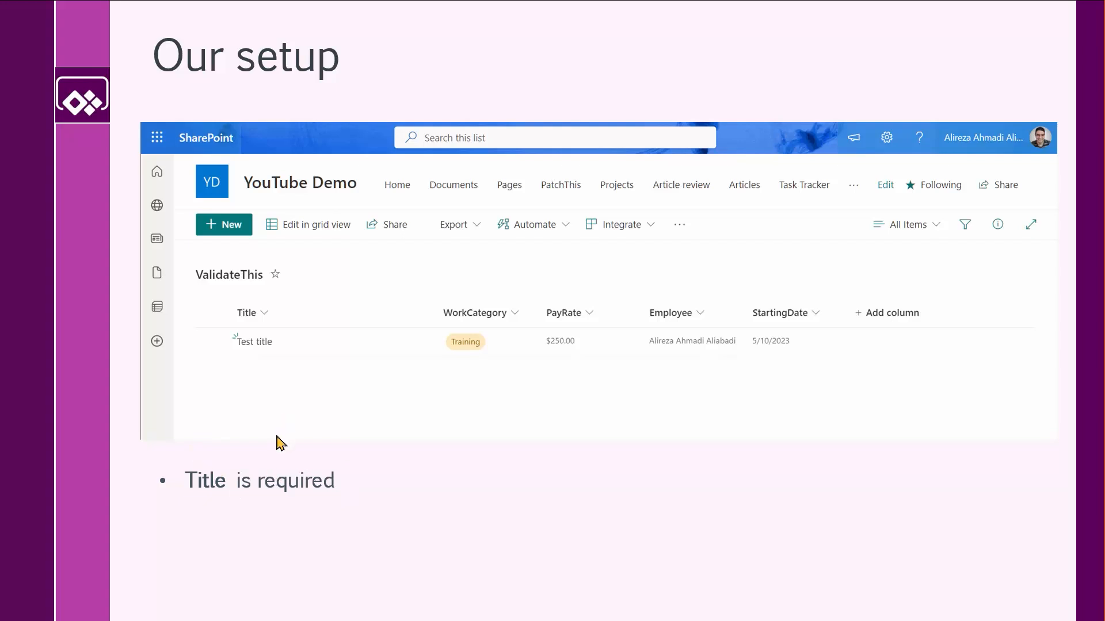
pyautogui.click(303, 459)
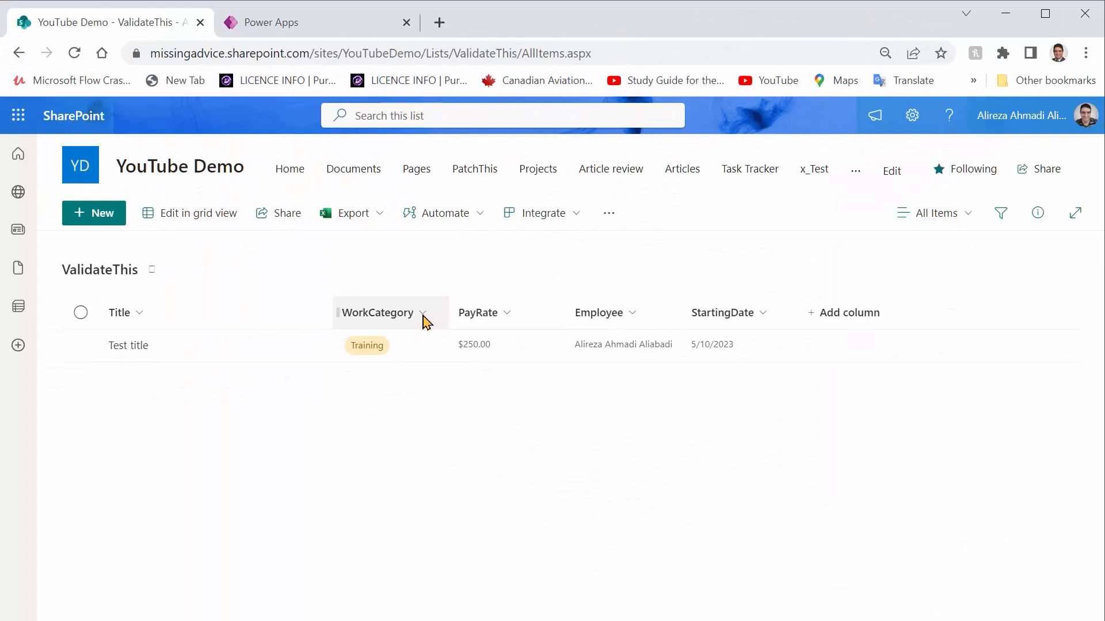
# Examine the WorkCategory column's settings in the ValidateThis list, including its choices, multiple-selection option and required option, and close them without changes.
pyautogui.click(424, 320)
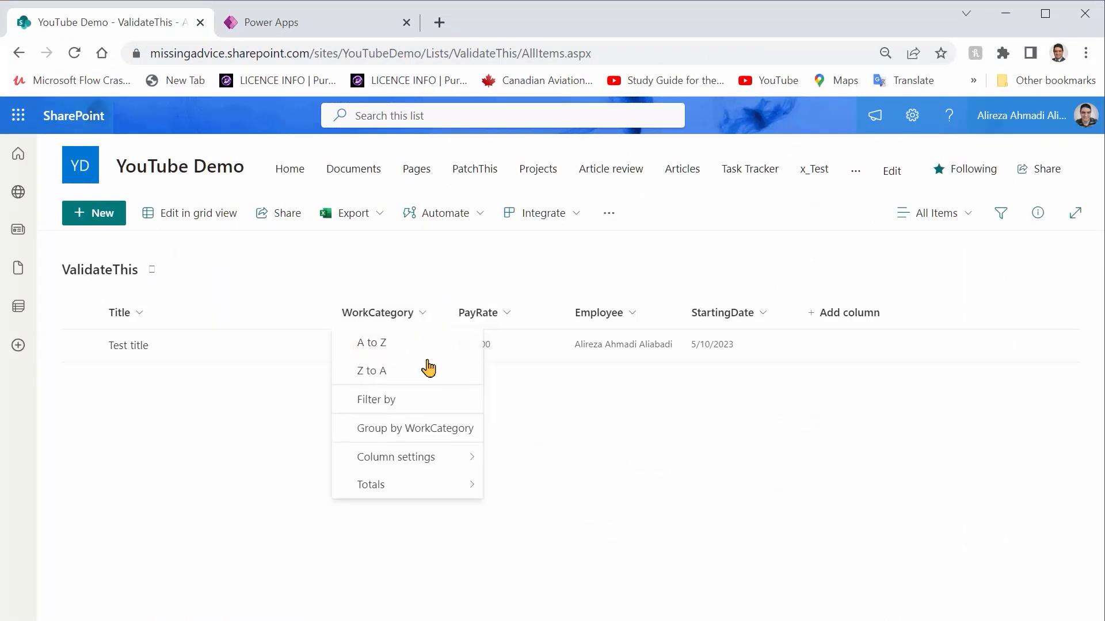
pyautogui.moveTo(441, 468)
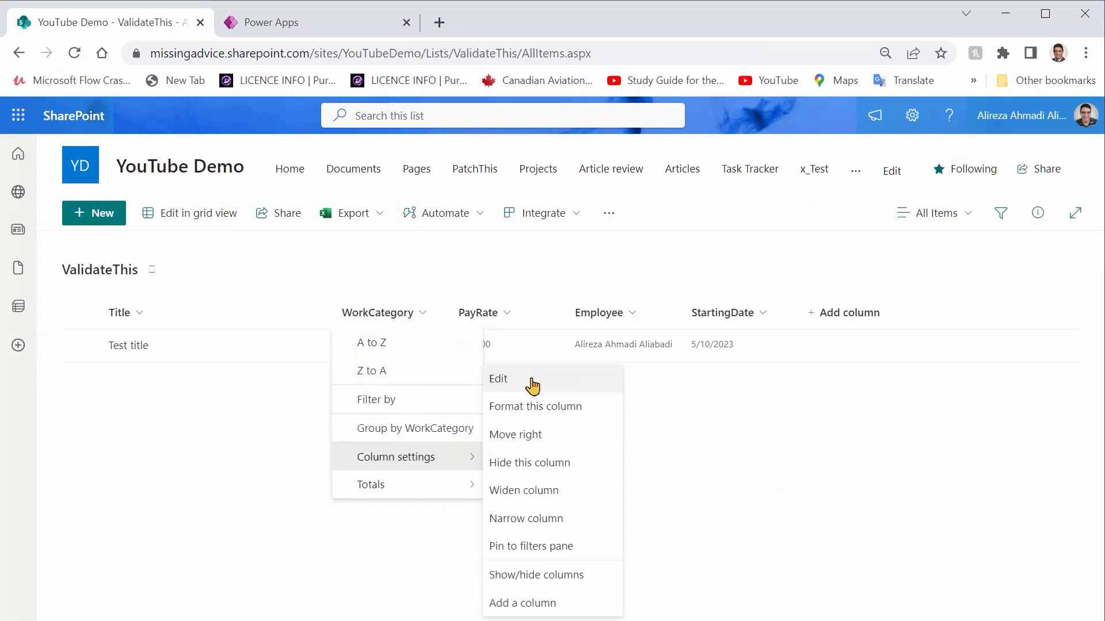
pyautogui.click(496, 379)
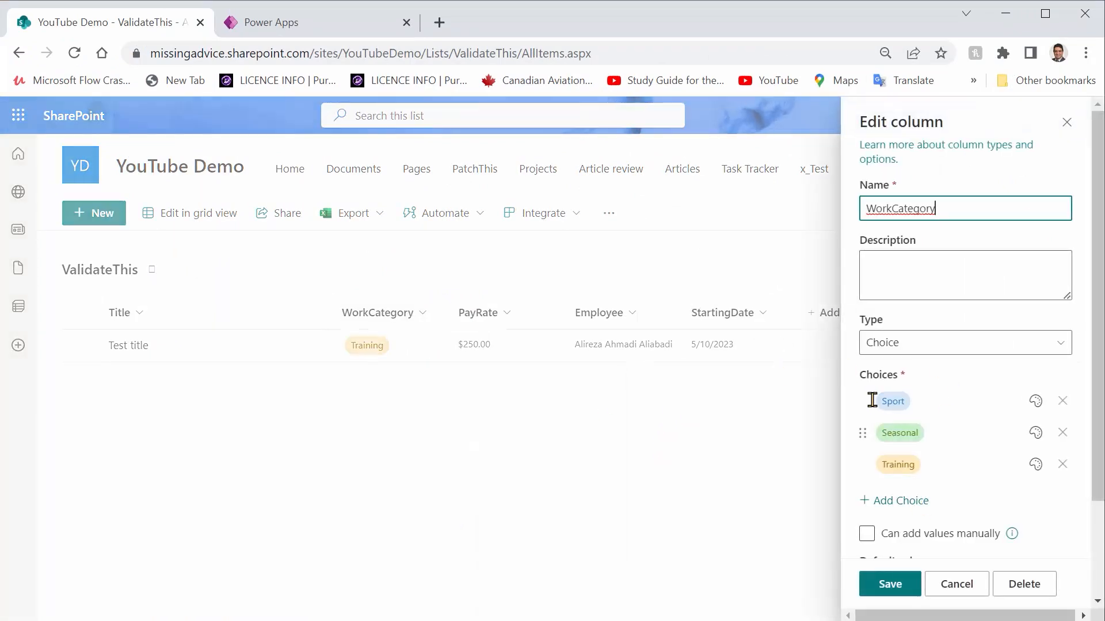
pyautogui.scroll(-1, 955, 551)
pyautogui.scroll(-1, 955, 551)
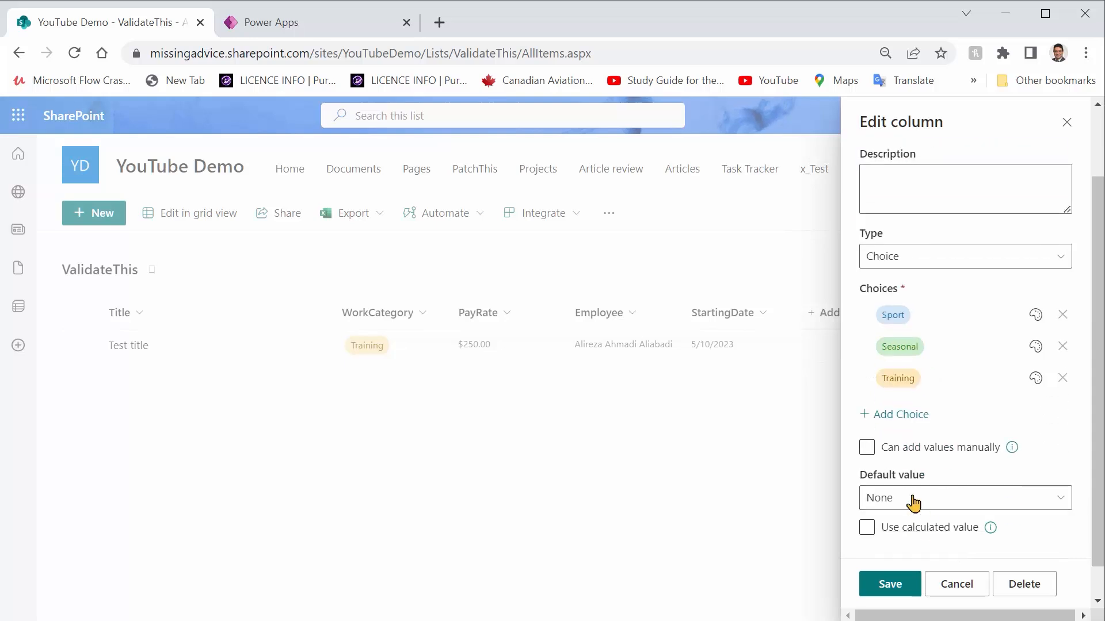
pyautogui.click(932, 454)
pyautogui.click(922, 454)
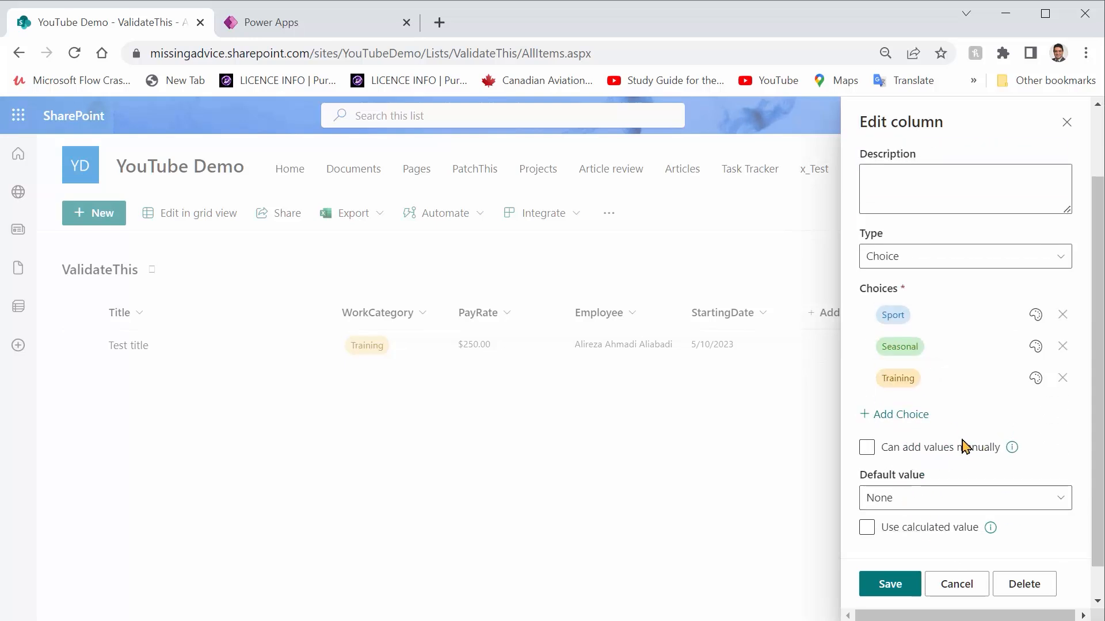
pyautogui.scroll(-1, 962, 452)
pyautogui.click(919, 528)
pyautogui.scroll(-5, 954, 516)
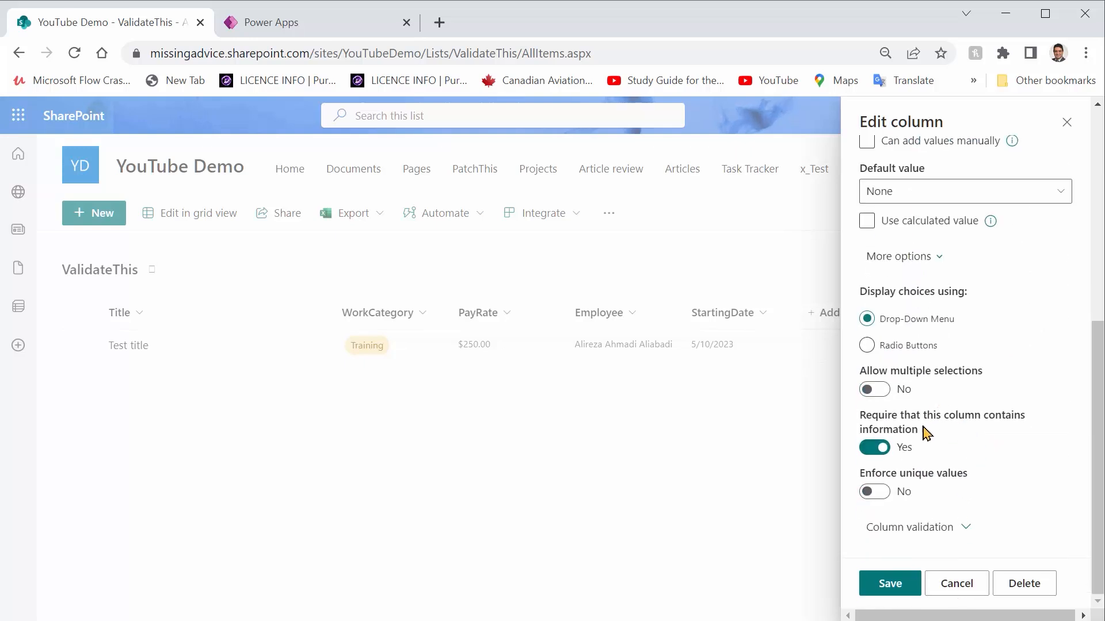
pyautogui.click(909, 452)
pyautogui.click(907, 454)
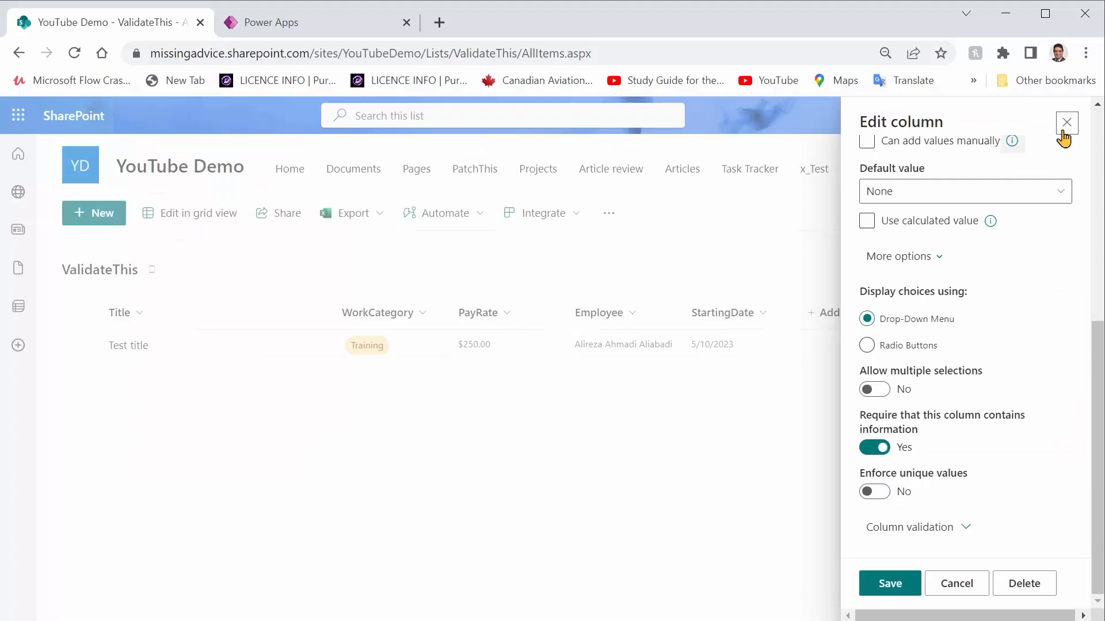
pyautogui.click(1065, 130)
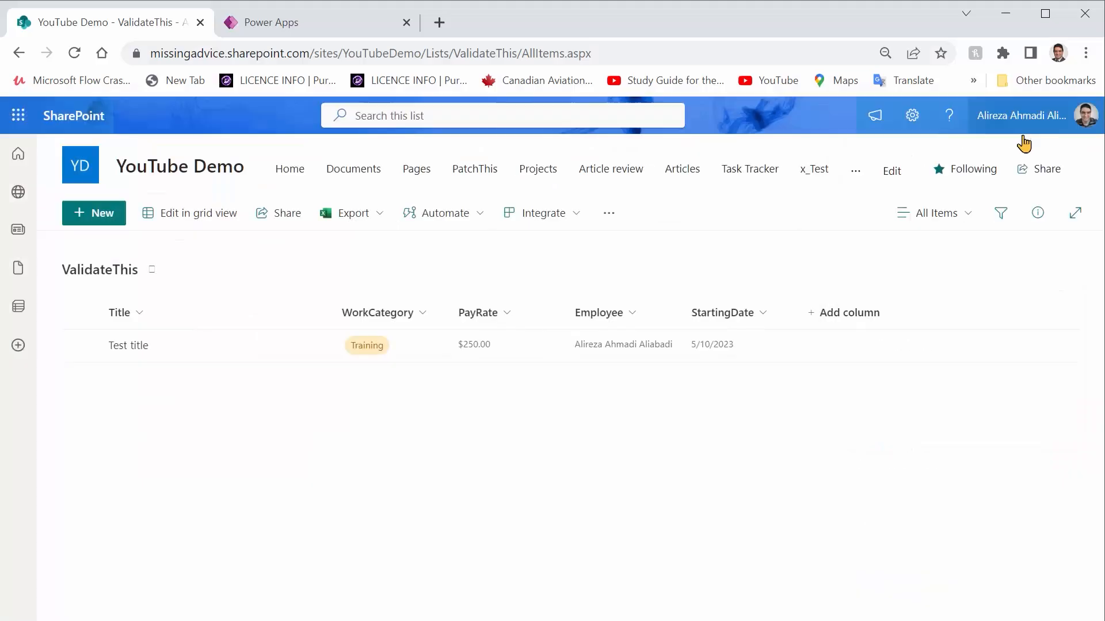
# Examine the PayRate column's settings, including its type, allowed value range and required option, and close them without saving.
pyautogui.click(499, 320)
pyautogui.moveTo(534, 462)
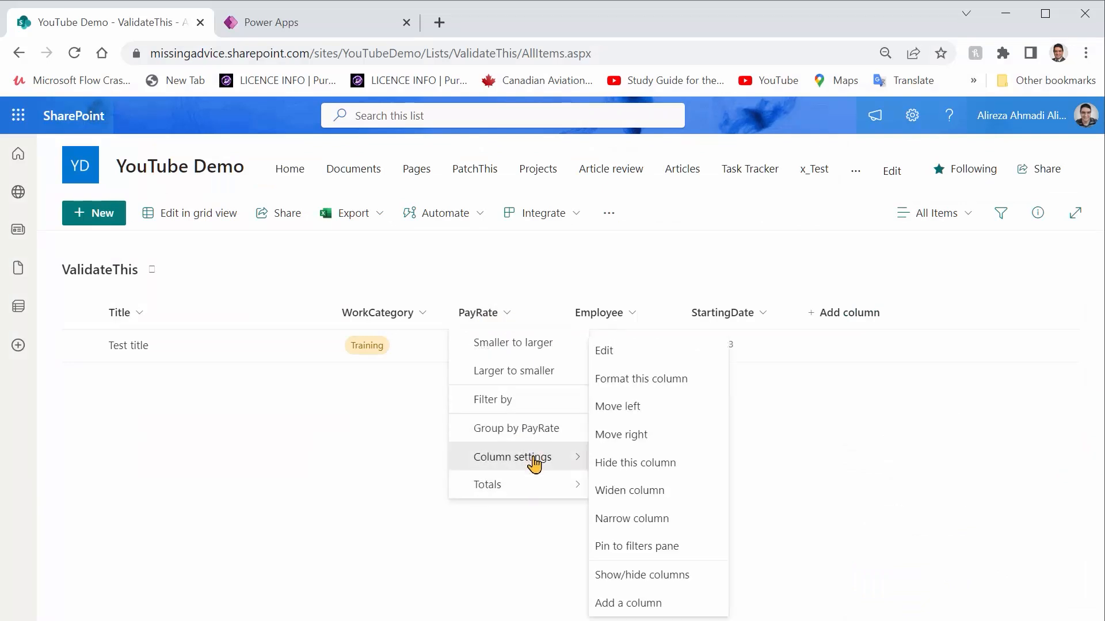
pyautogui.click(641, 352)
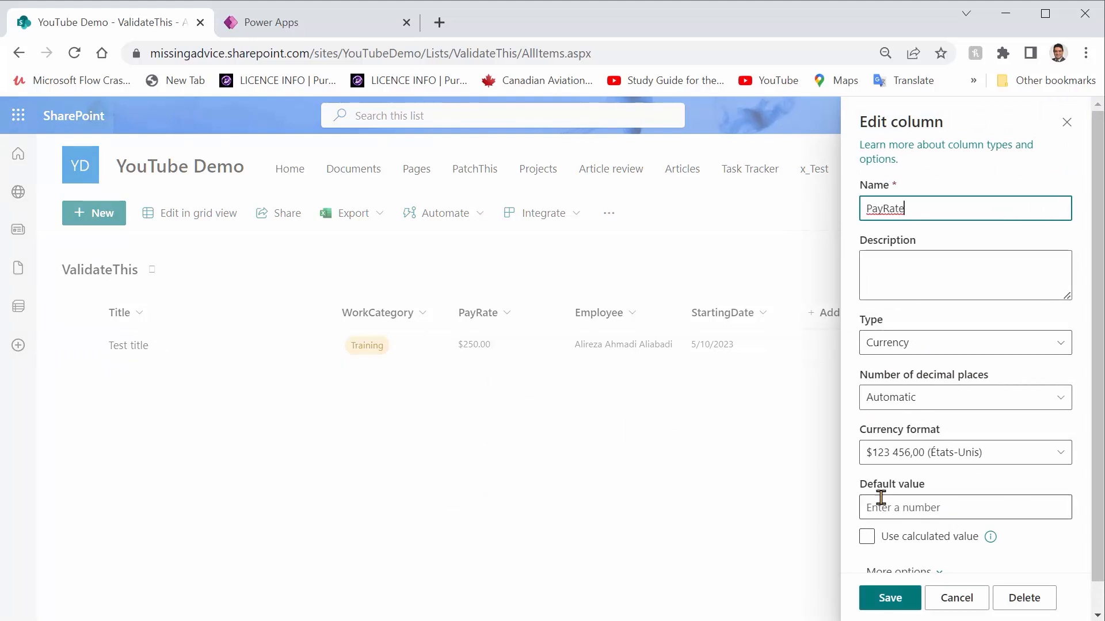
pyautogui.scroll(-1, 874, 503)
pyautogui.click(912, 542)
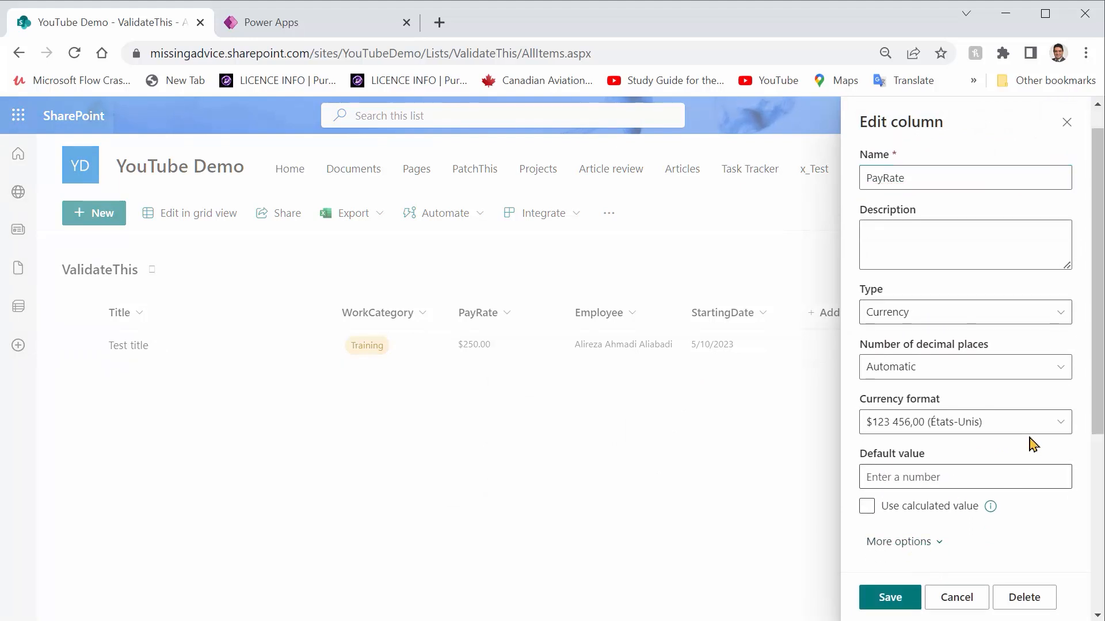
pyautogui.scroll(-5, 1026, 437)
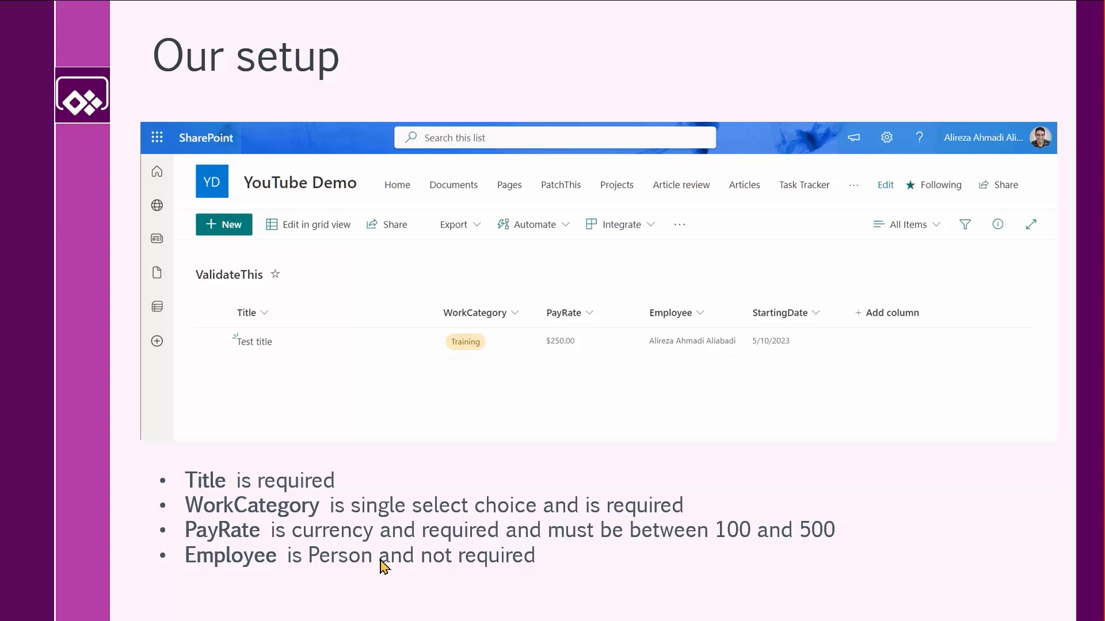
pyautogui.click(300, 559)
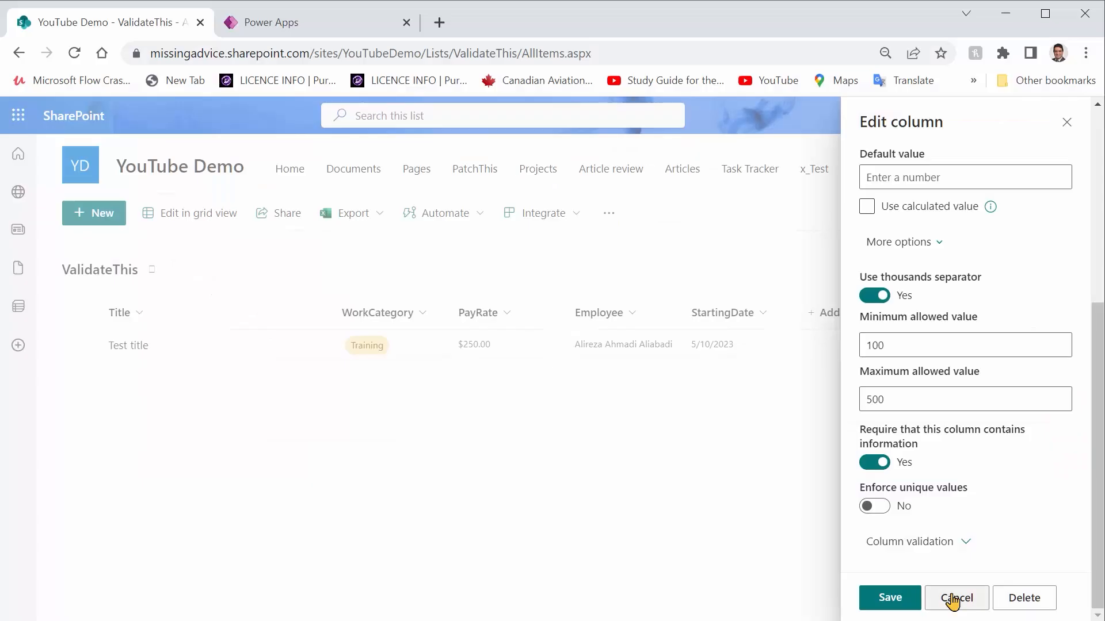
pyautogui.click(954, 598)
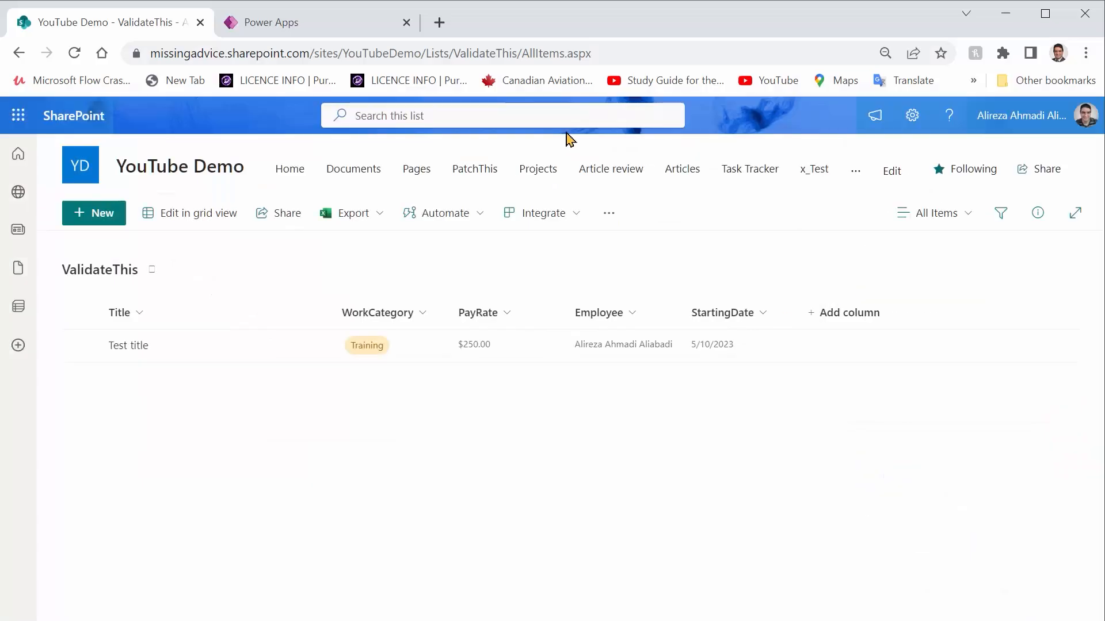
# Switch to the EditFormValidate app in Power Apps and check its connected data source against the SharePoint list.
pyautogui.click(305, 30)
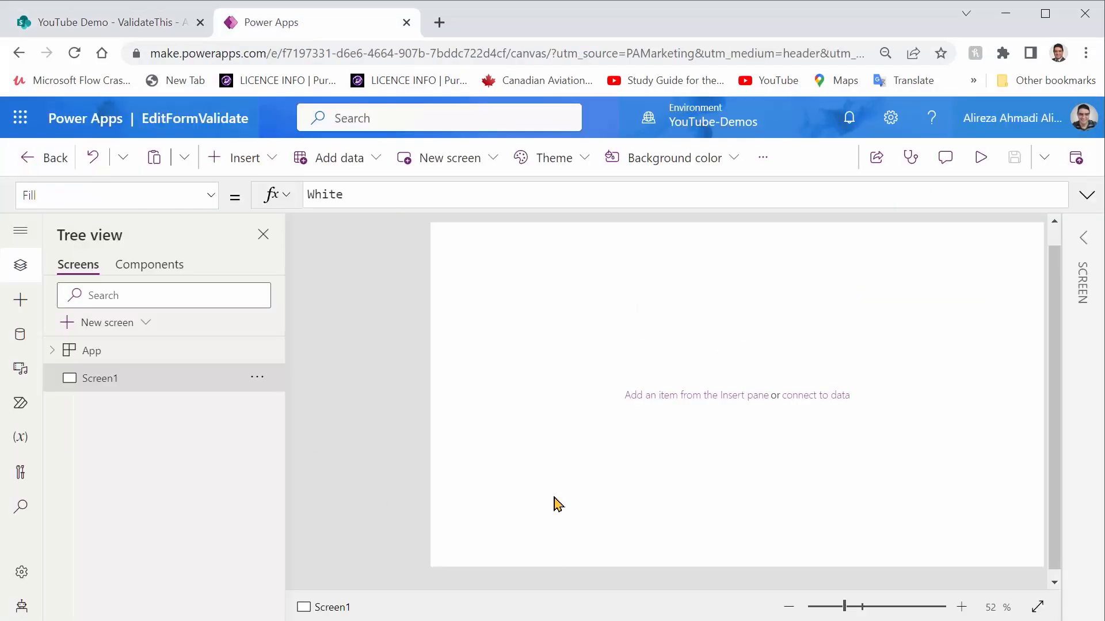
pyautogui.click(17, 337)
pyautogui.moveTo(186, 338)
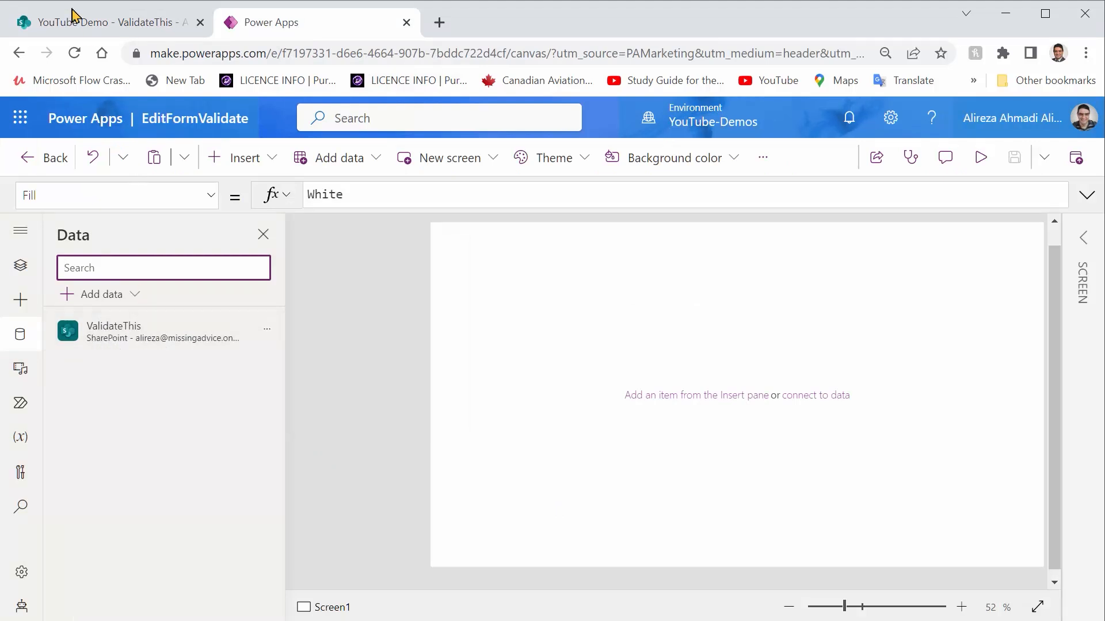
pyautogui.click(93, 25)
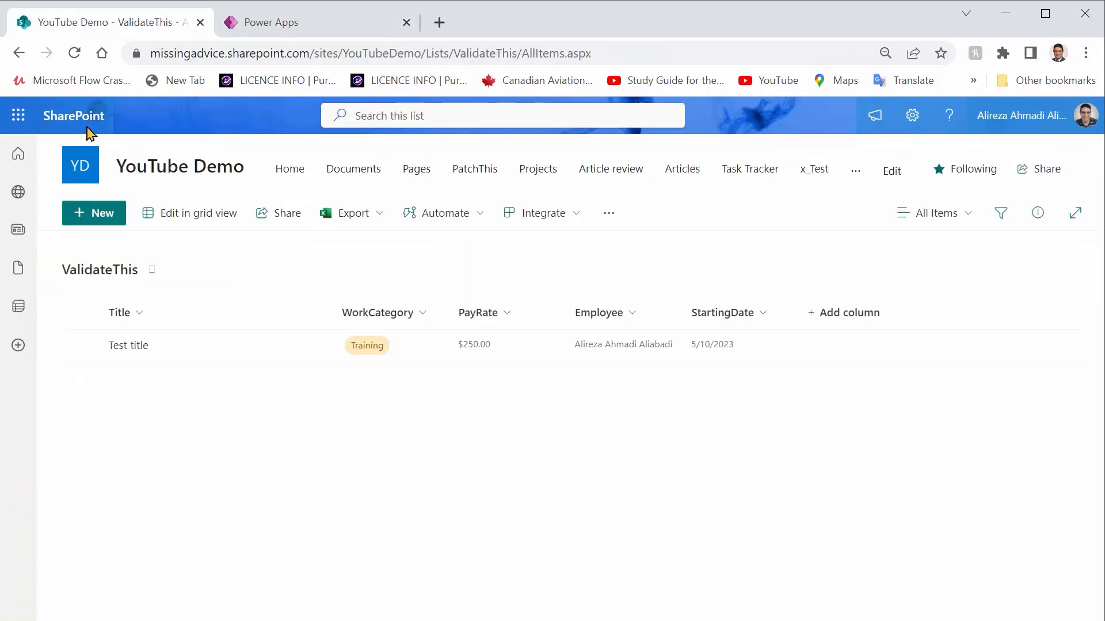
pyautogui.click(281, 26)
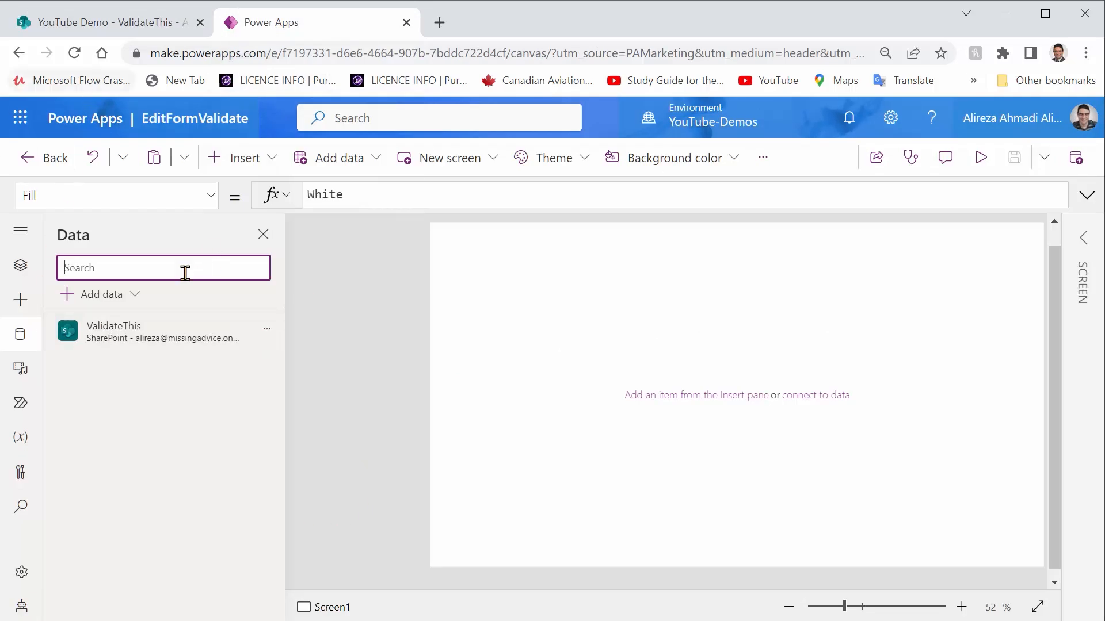
# Insert an edit form on Screen1 and extend it downward to a height of about 632.
pyautogui.click(253, 164)
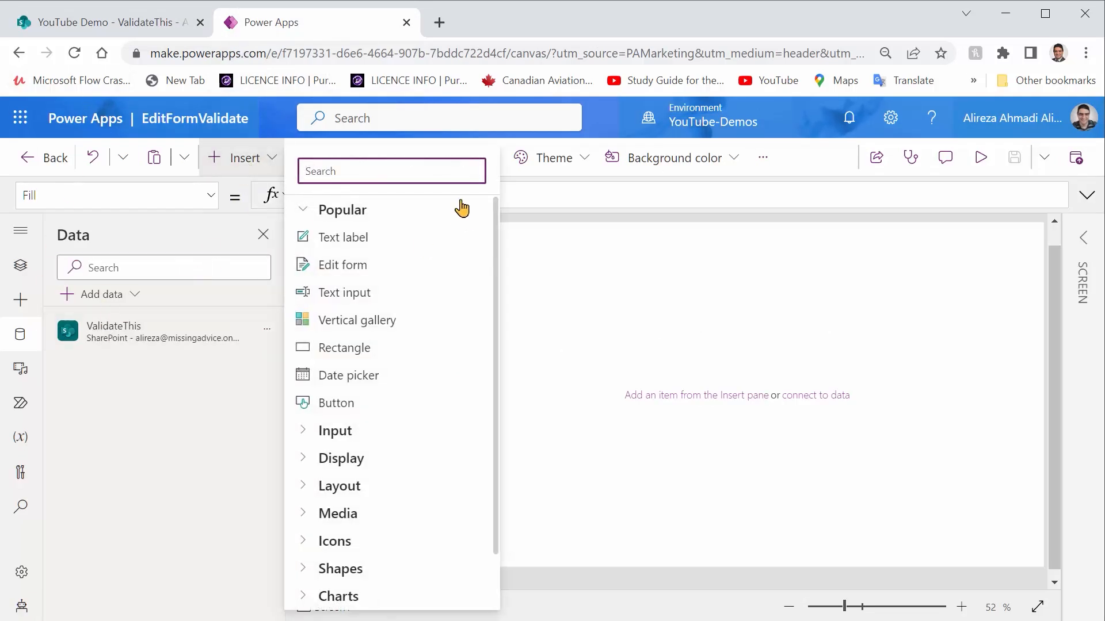
pyautogui.write('Edit for')
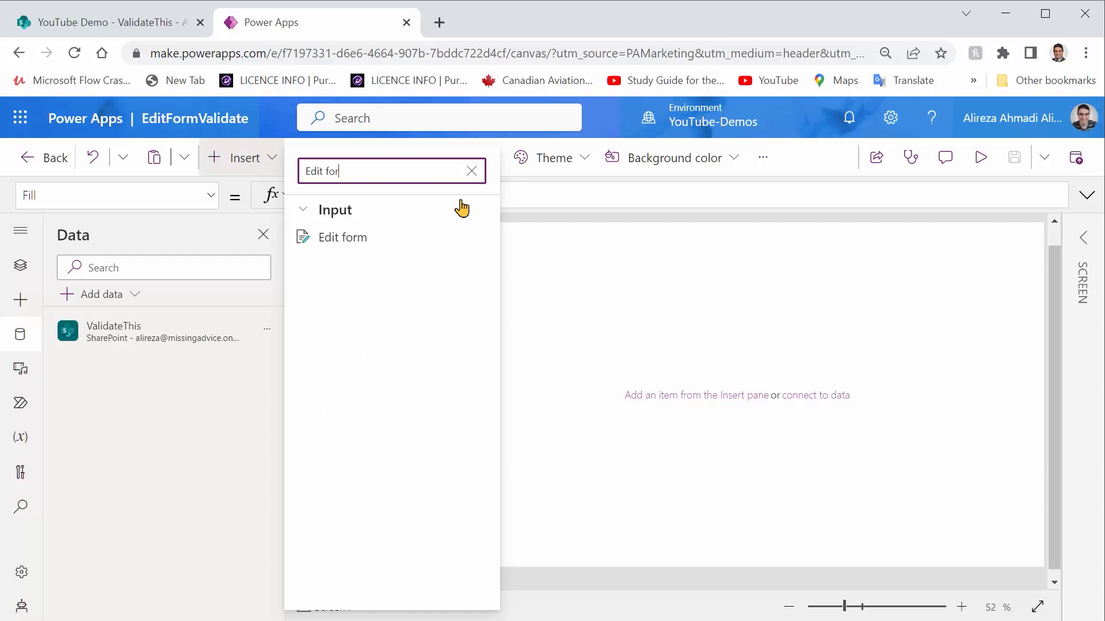
pyautogui.click(397, 240)
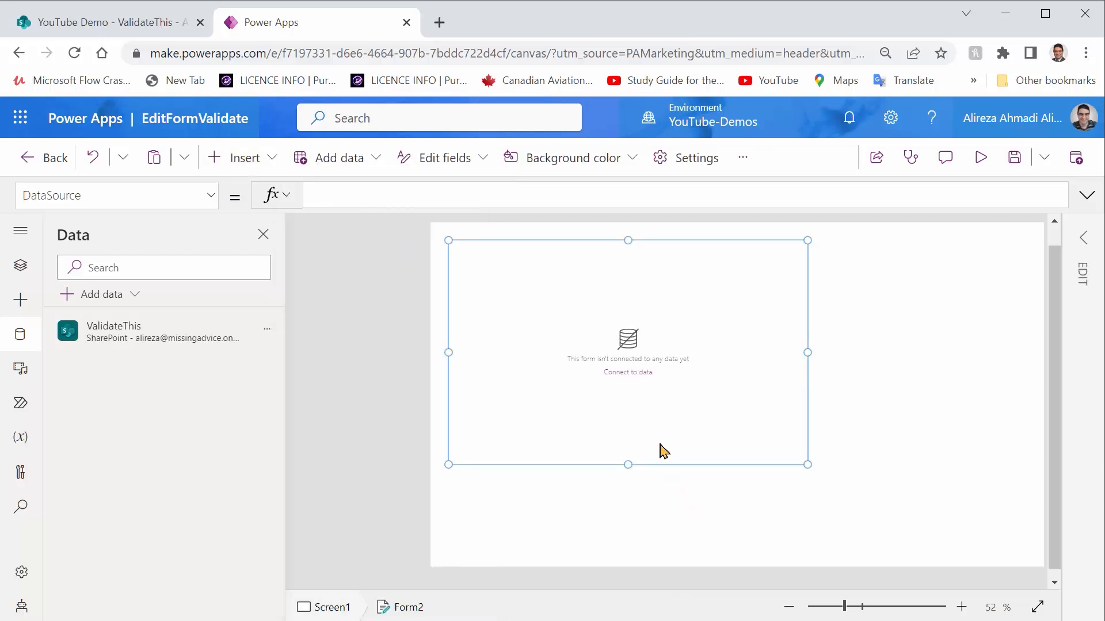
pyautogui.moveTo(627, 465); pyautogui.dragTo(628, 523)
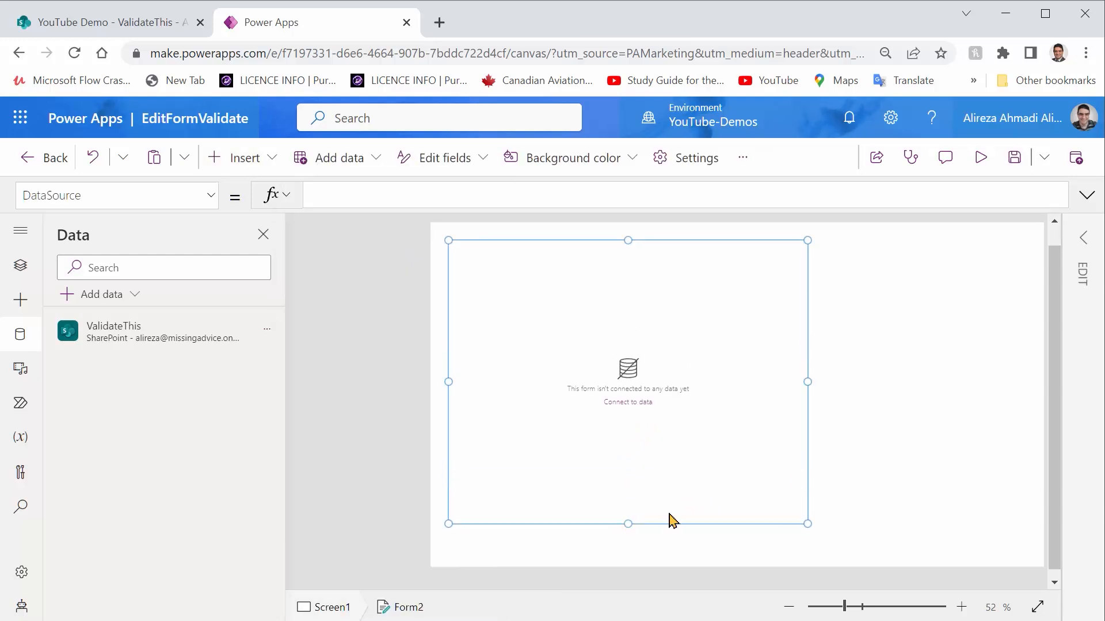
# Connect the new form to the ValidateThis data source.
pyautogui.click(1084, 238)
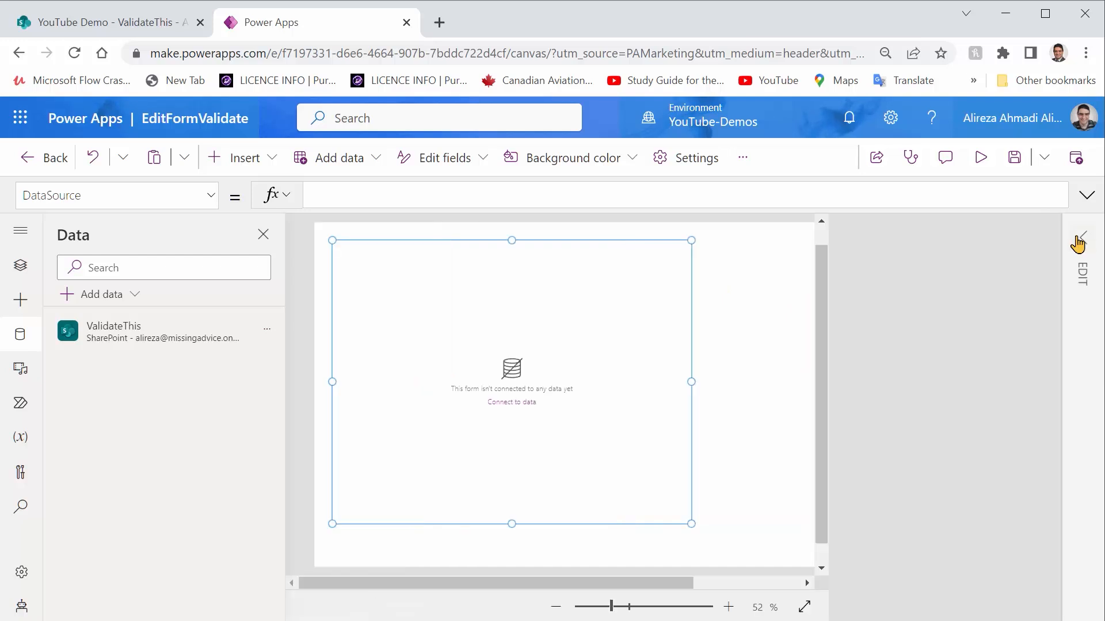
pyautogui.click(860, 287)
pyautogui.click(1085, 320)
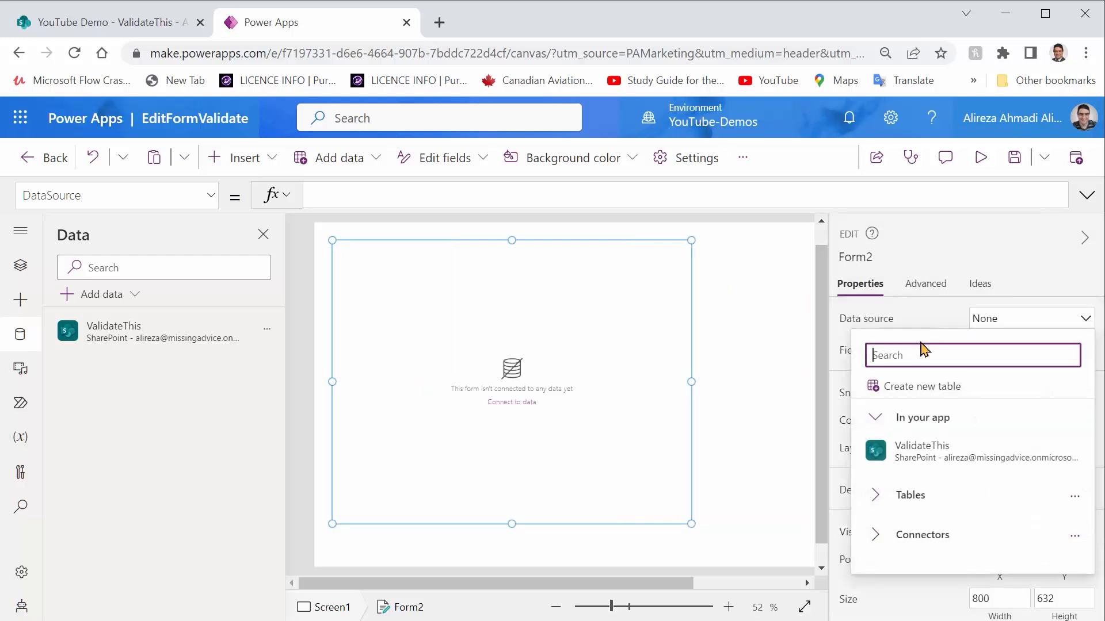
pyautogui.click(950, 455)
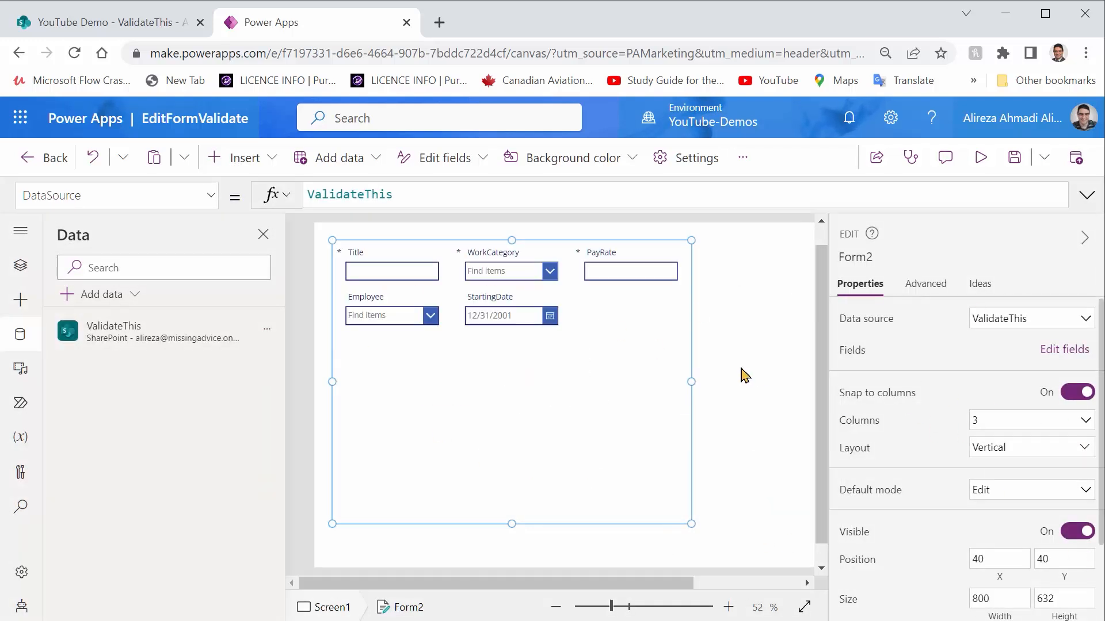
# Lay out the form in 1 column and set its default mode to New.
pyautogui.click(1085, 420)
pyautogui.click(986, 451)
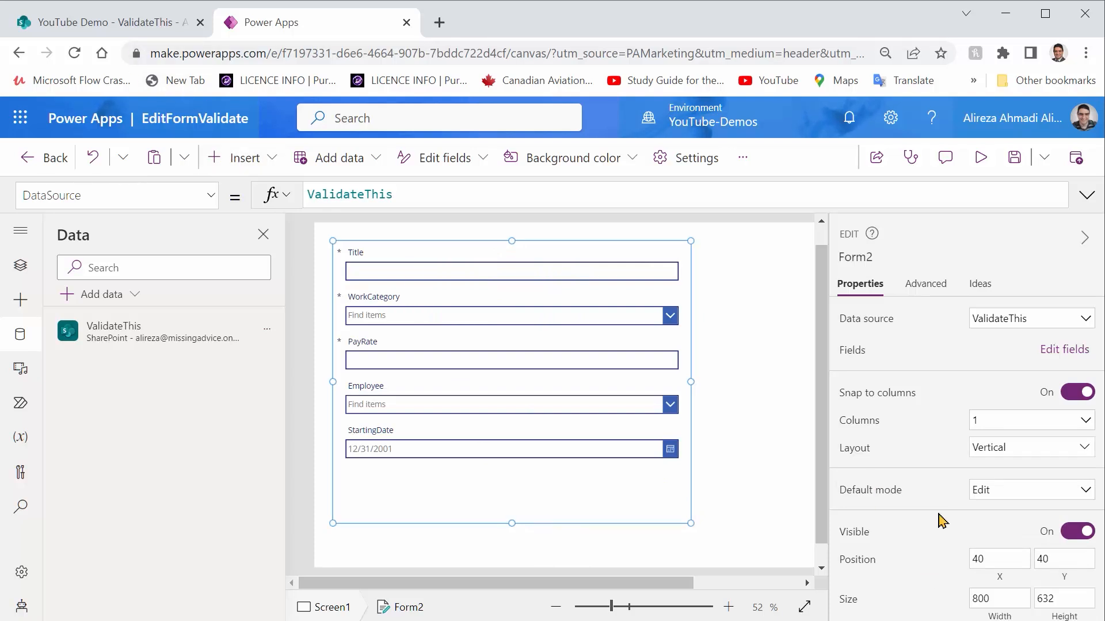
pyautogui.scroll(-2, 938, 524)
pyautogui.scroll(2, 966, 554)
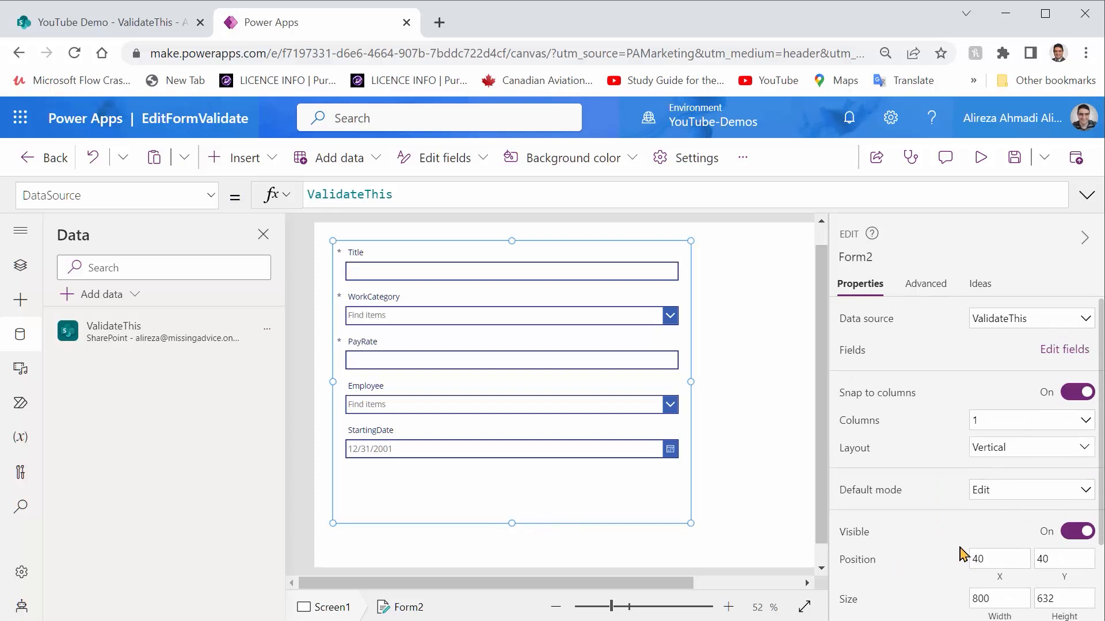
pyautogui.click(1085, 490)
pyautogui.click(982, 534)
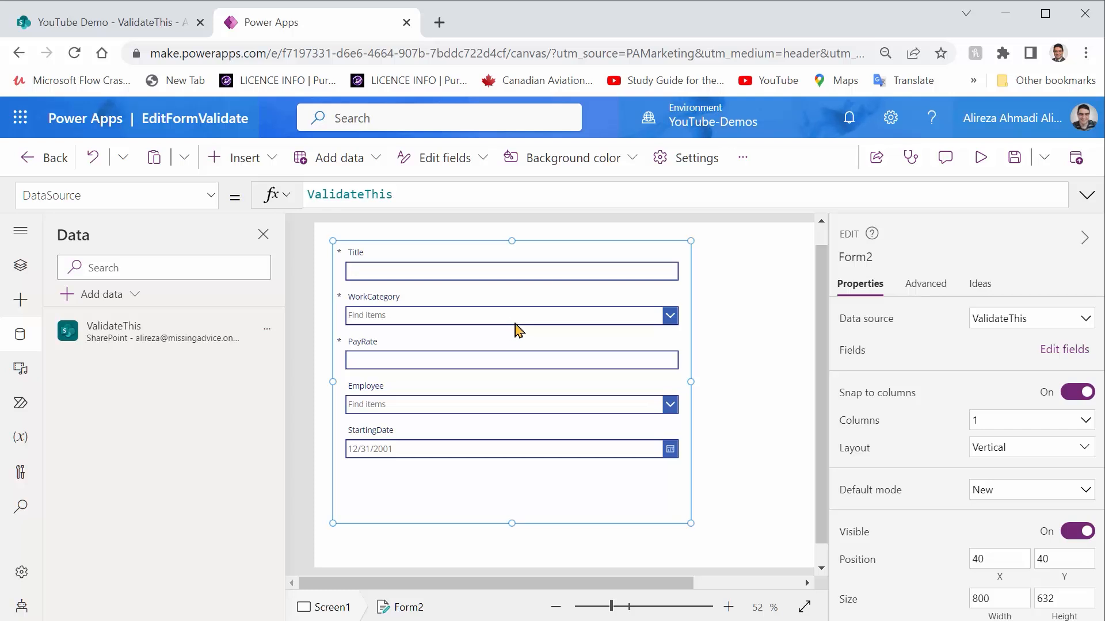
# Rename the form as frm_NewValidationIt and save the app.
pyautogui.click(851, 259)
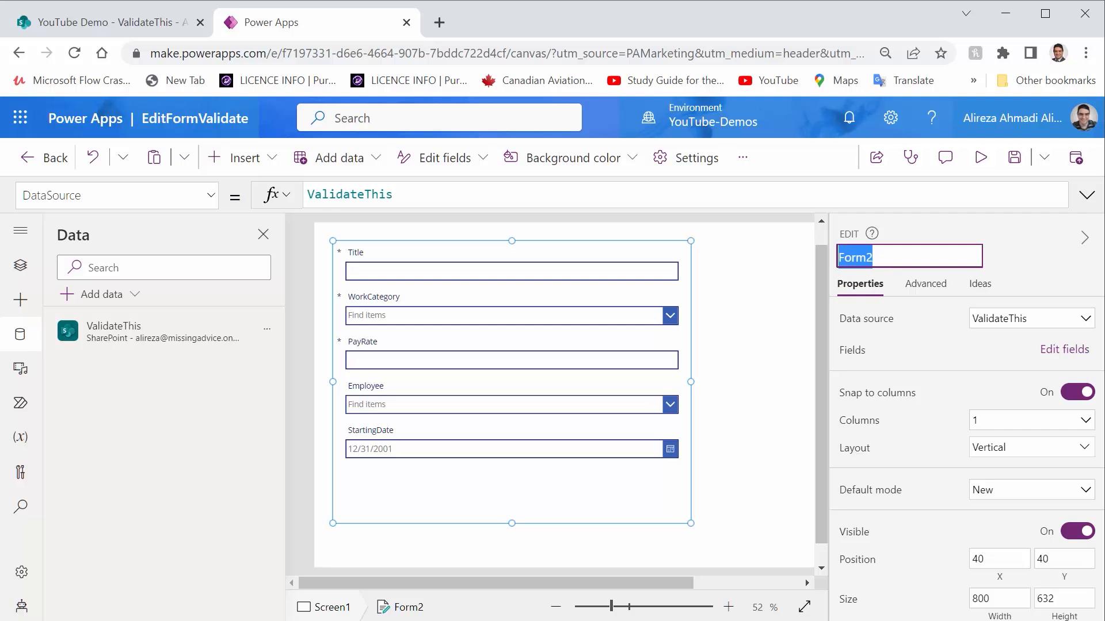
pyautogui.write('frm_NewValidationIt')
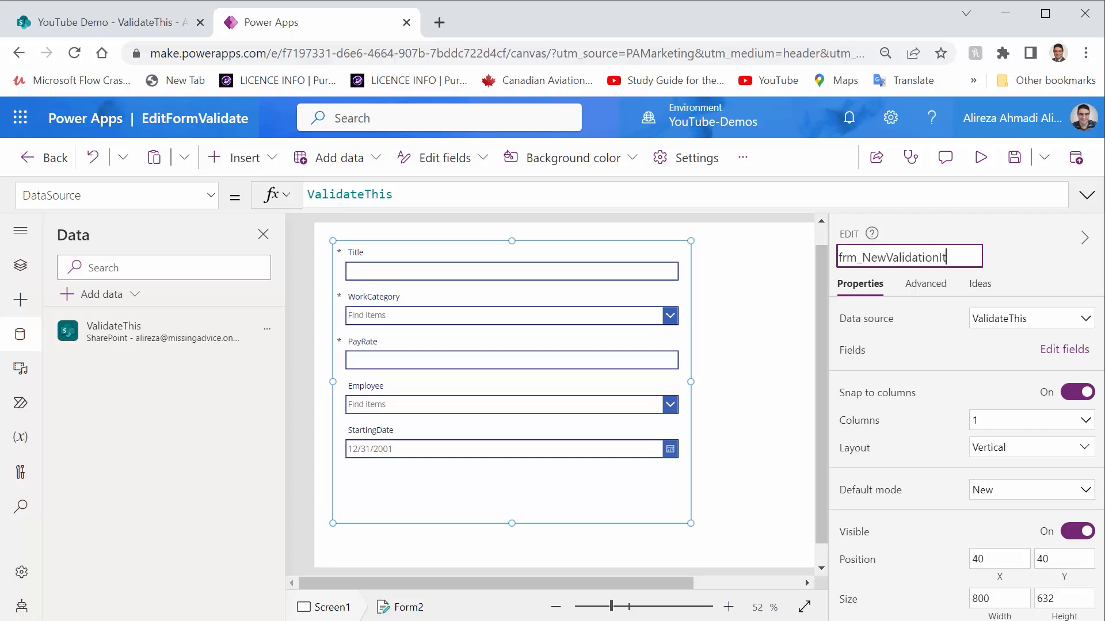
pyautogui.click(756, 421)
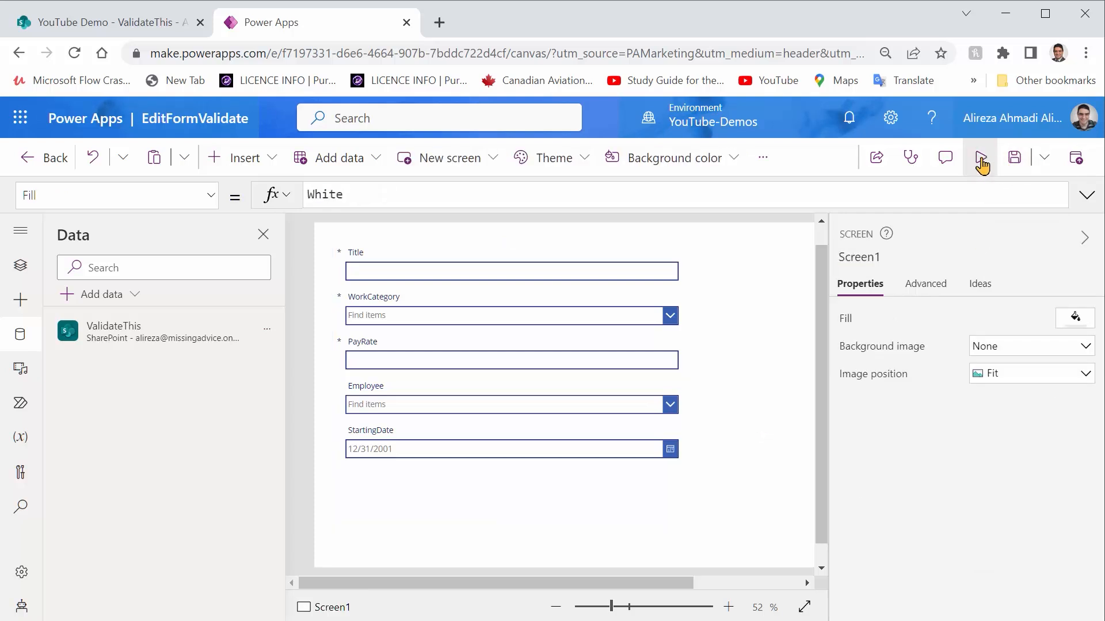
pyautogui.click(1014, 158)
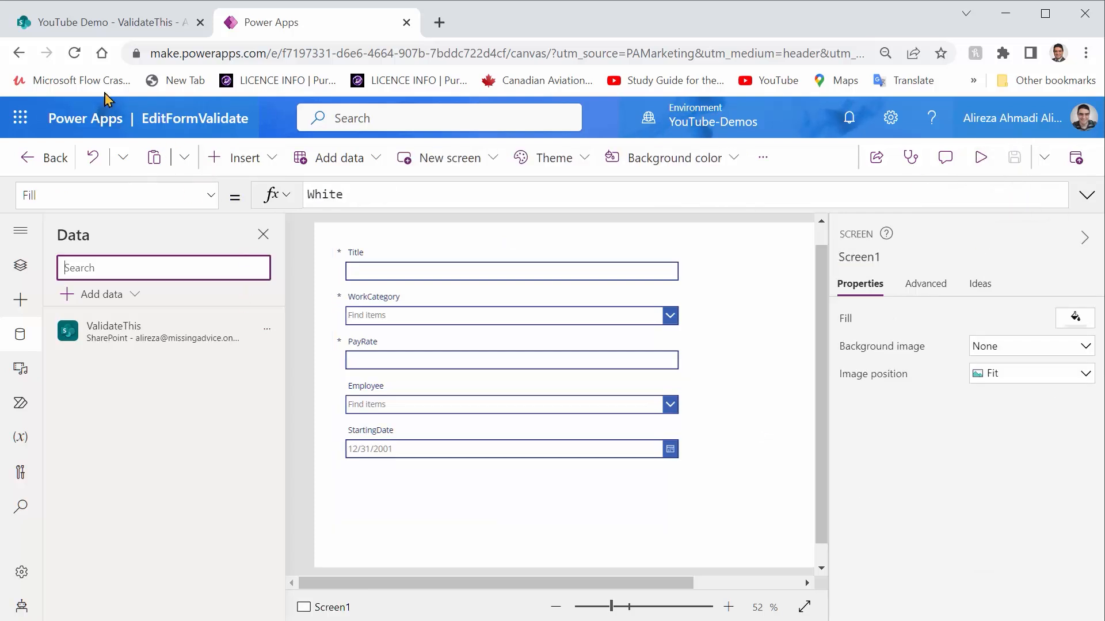
# Insert a button and place it centred just below the form's StartingDate field.
pyautogui.click(255, 168)
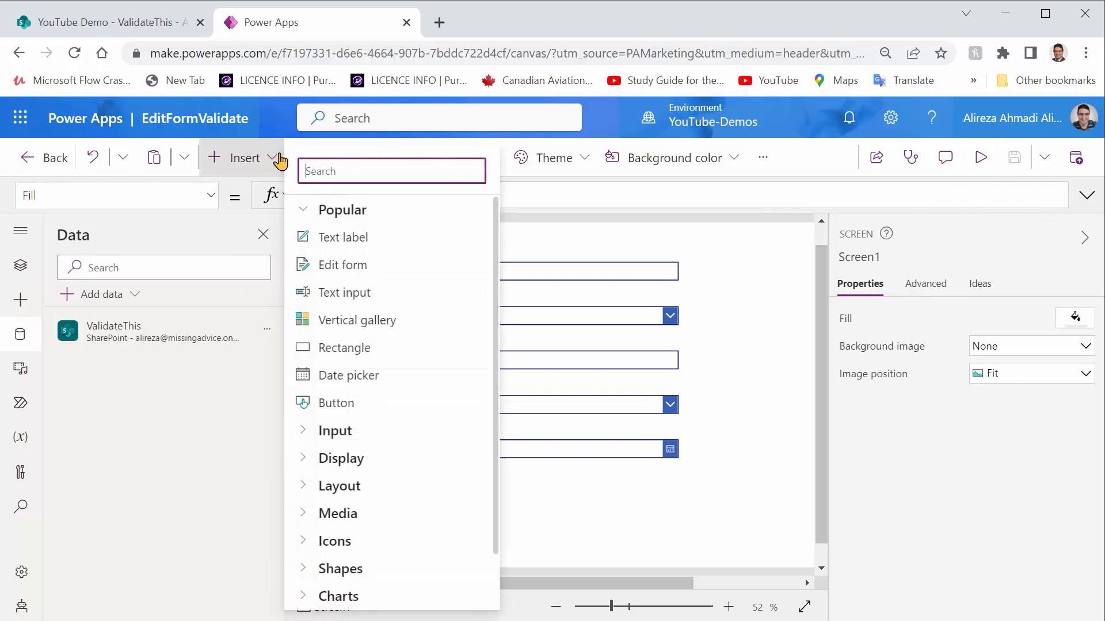
pyautogui.click(336, 402)
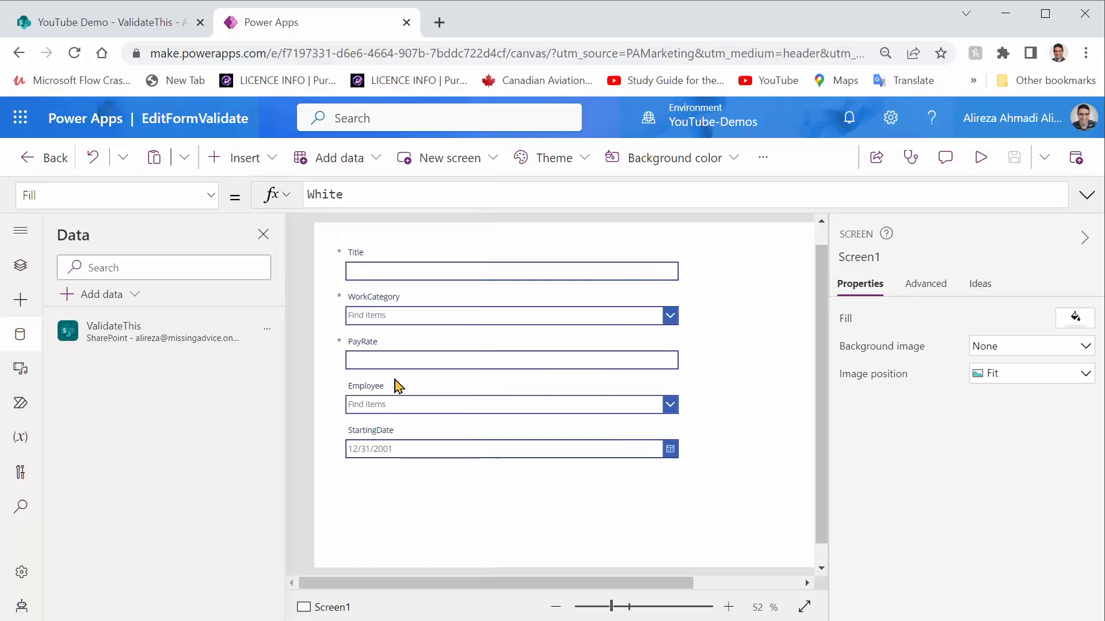
pyautogui.moveTo(366, 259); pyautogui.dragTo(480, 493)
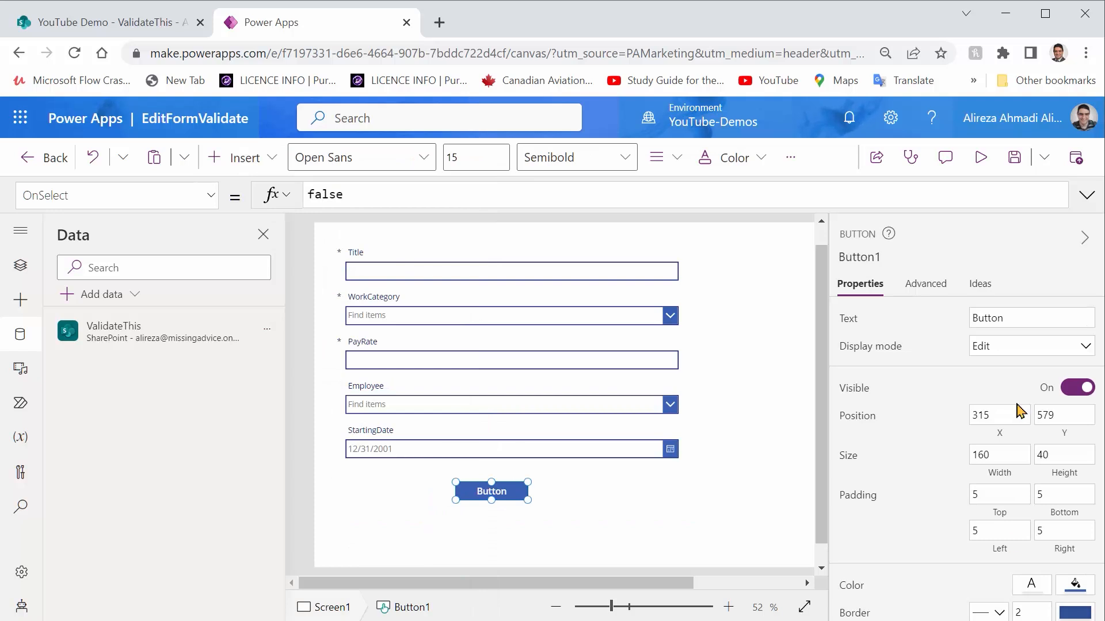
# Set the new button's text to Submit and rename the control as btn_Submit.
pyautogui.click(983, 318)
pyautogui.write('Submit')
pyautogui.hotkey('ctrl', 'a')
pyautogui.click(857, 257)
pyautogui.write('btn_Submit')
pyautogui.press('Return')
pyautogui.click(458, 534)
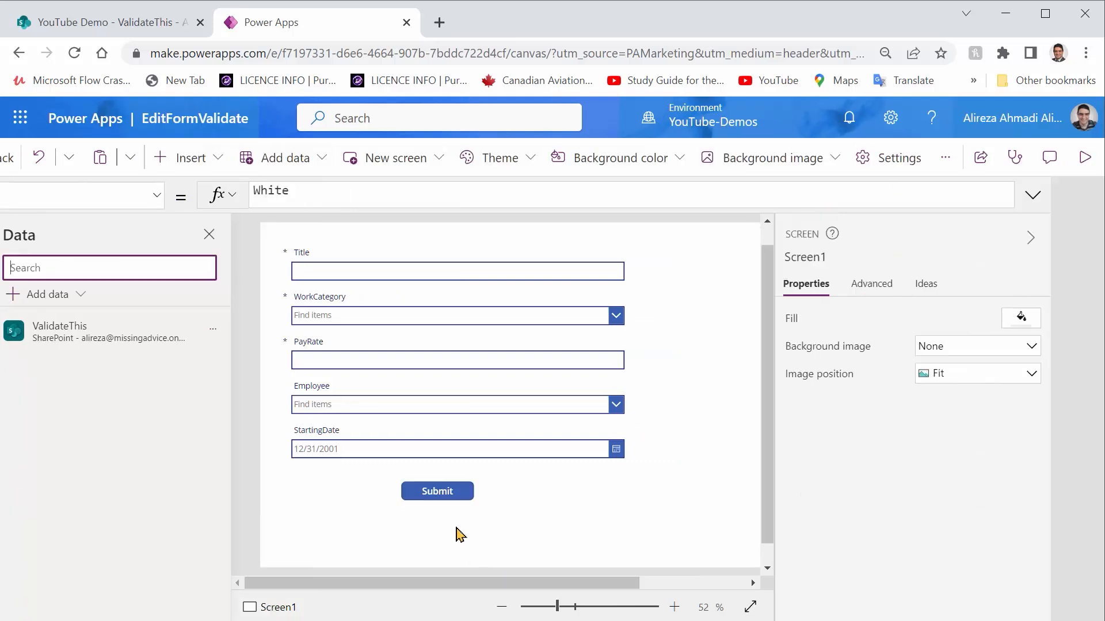
# Set the Submit button's OnSelect formula to SubmitForm(frm_NewValidationItem) and save the app.
pyautogui.click(445, 499)
pyautogui.click(486, 489)
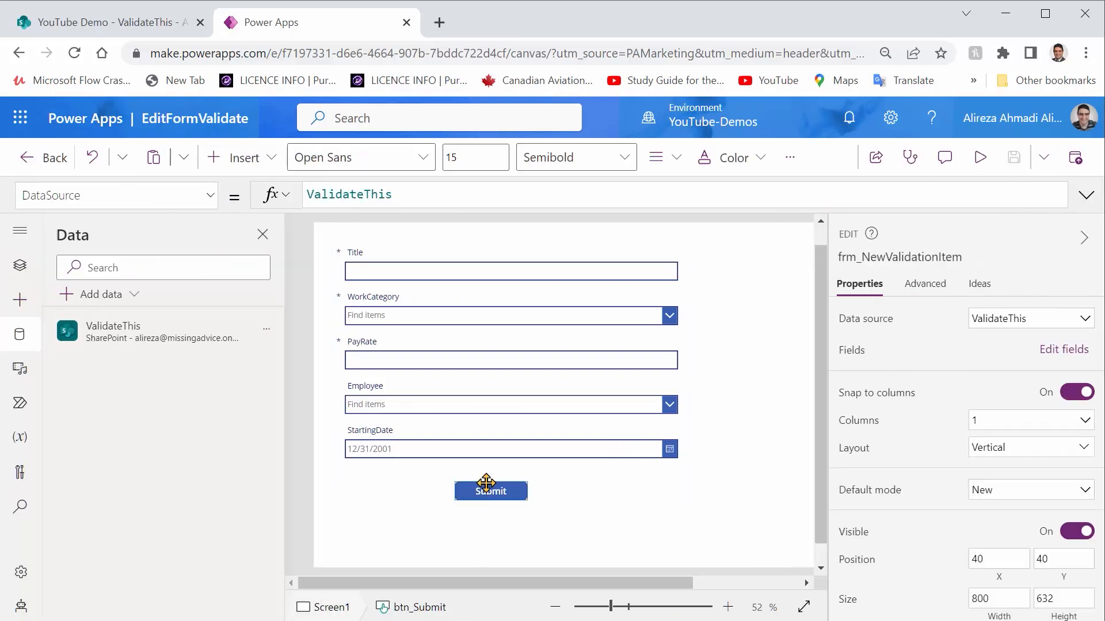
pyautogui.doubleClick(378, 196)
pyautogui.write('SubmitForm(frm_NewValidationItem')
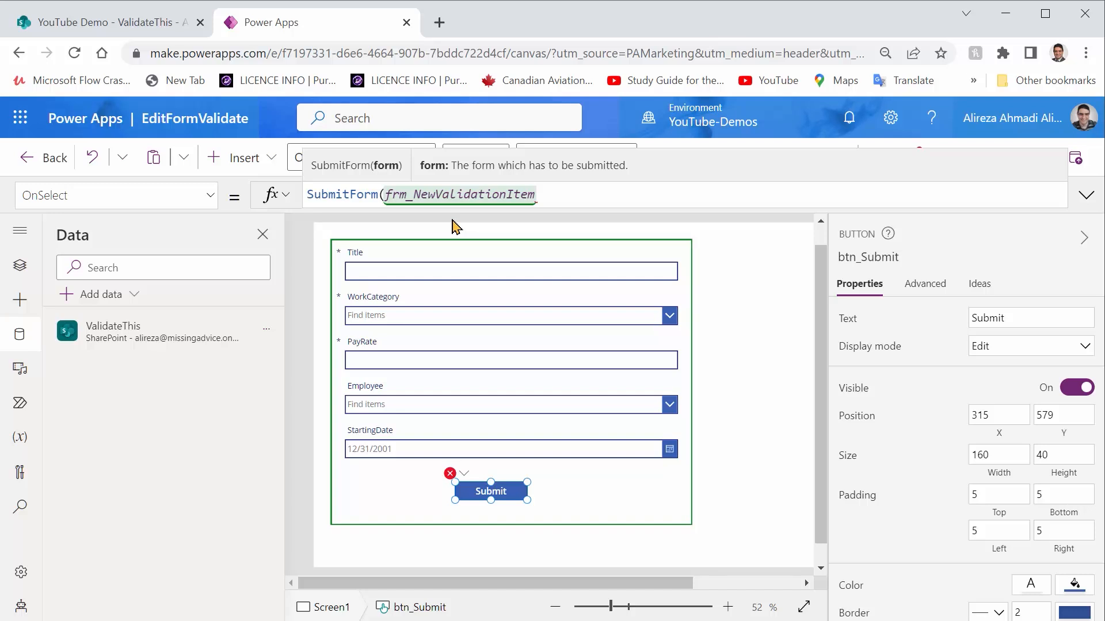
pyautogui.write(')')
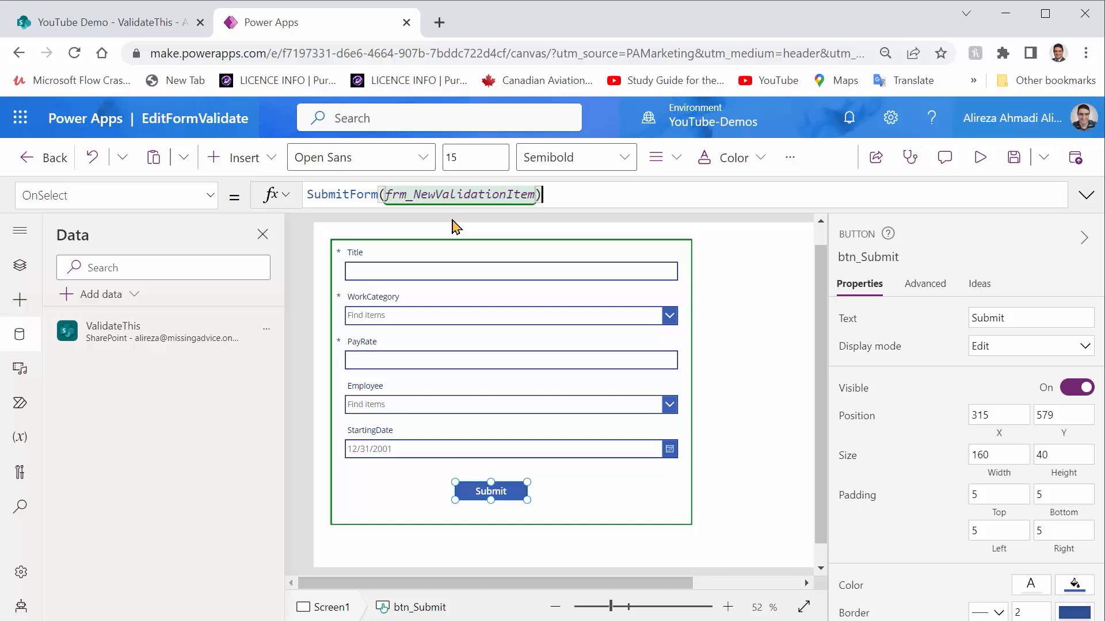
pyautogui.hotkey('ctrl', 's')
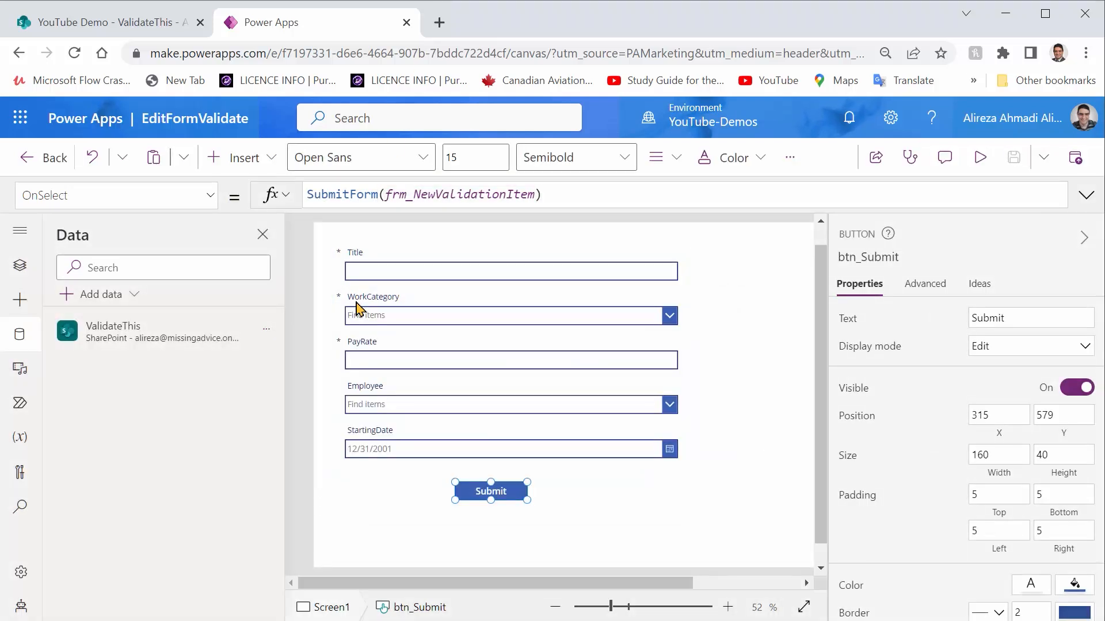
# Preview the app, enter jhgljhgkljh as the Title and choose Seasonal as the WorkCategory.
pyautogui.click(978, 162)
pyautogui.click(254, 202)
pyautogui.write('jhgljhgkljh')
pyautogui.press('Tab')
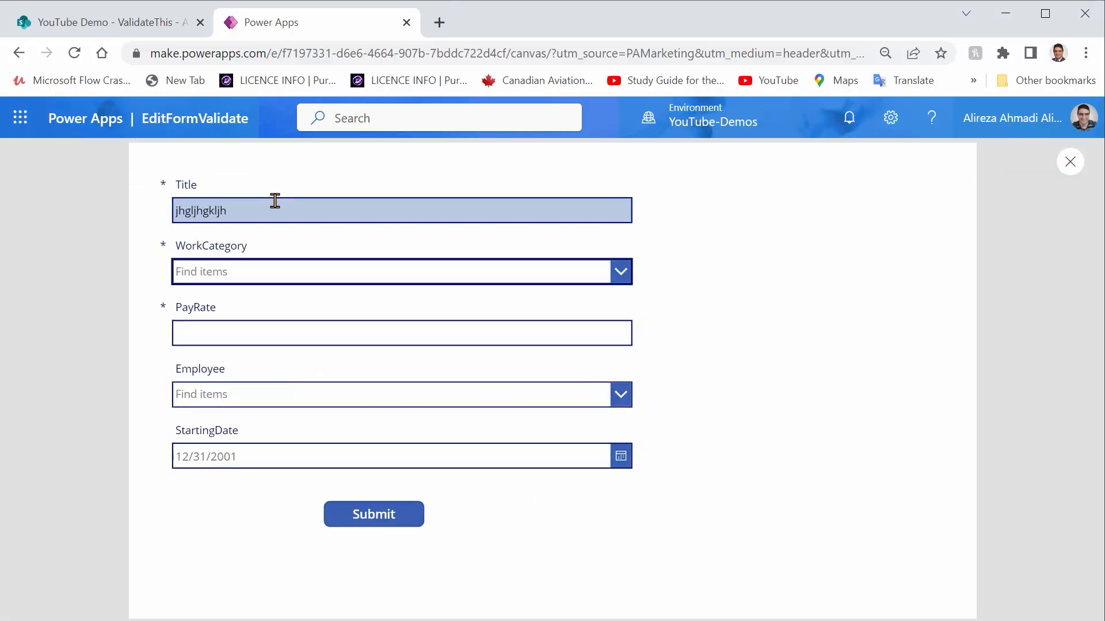
pyautogui.click(623, 276)
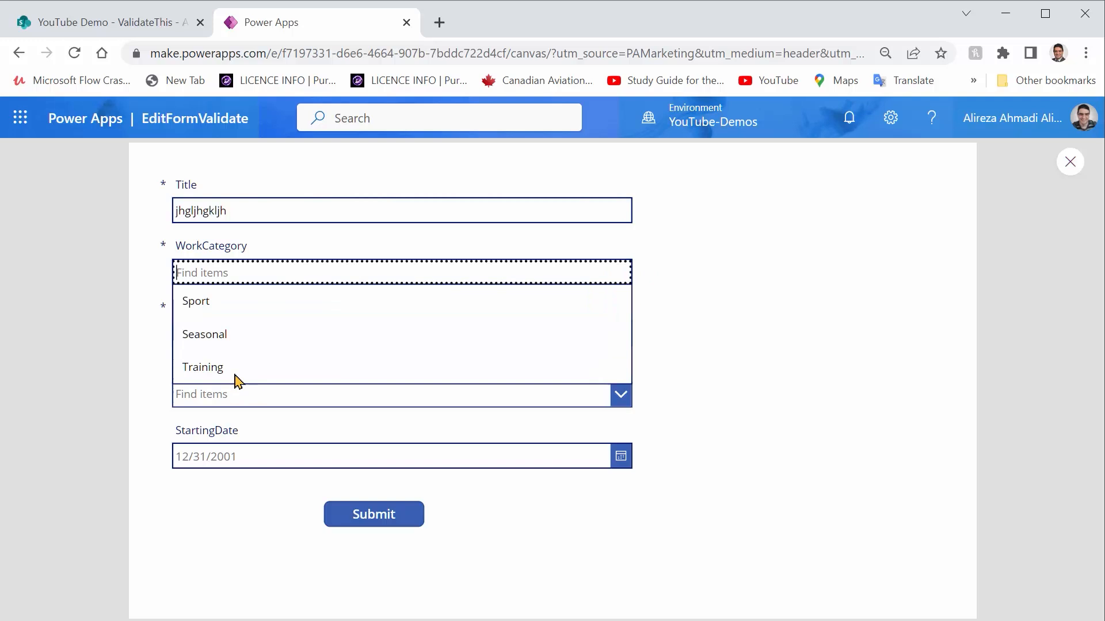
pyautogui.click(225, 347)
# Enter a PayRate of 300, choose the listed employee, set StartingDate to 5/31/2023 and submit the form.
pyautogui.click(545, 332)
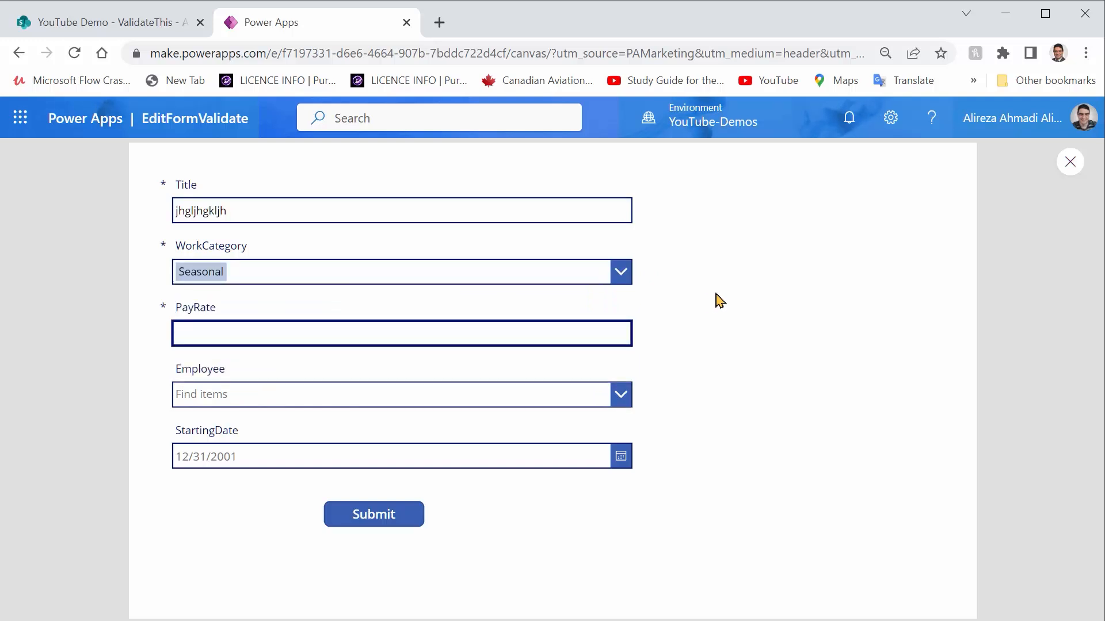
pyautogui.click(368, 395)
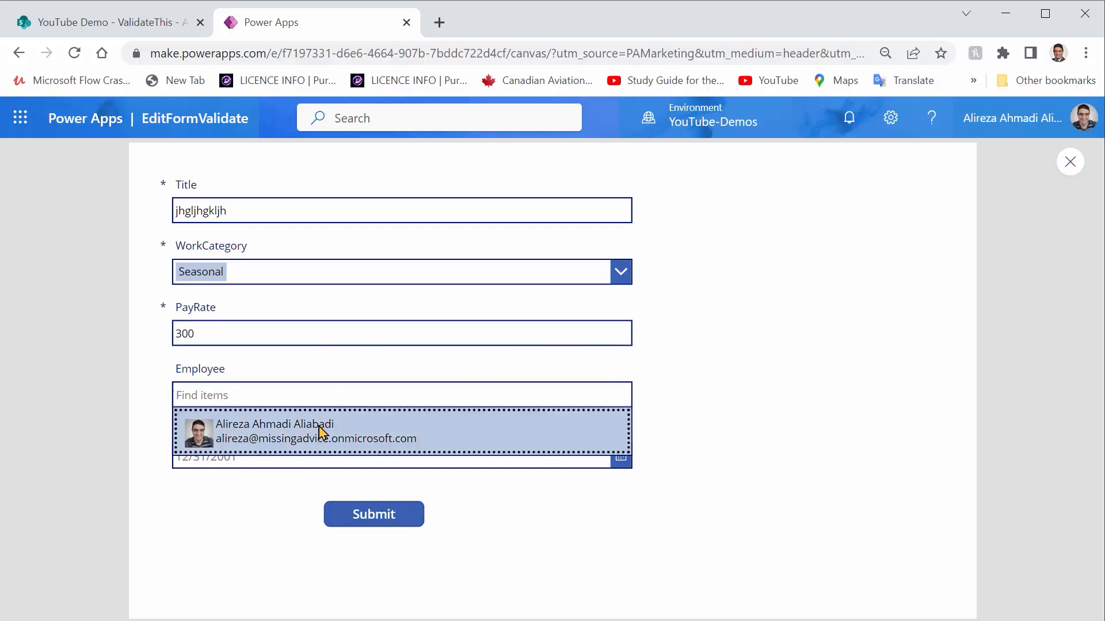
pyautogui.click(248, 431)
pyautogui.click(618, 457)
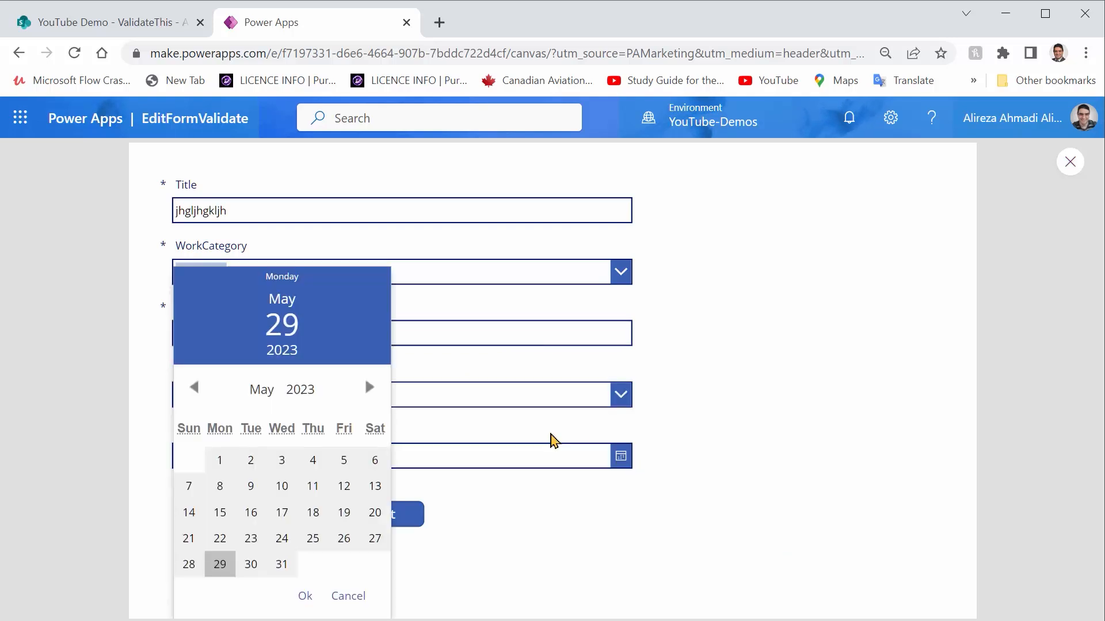
pyautogui.click(281, 564)
pyautogui.click(315, 597)
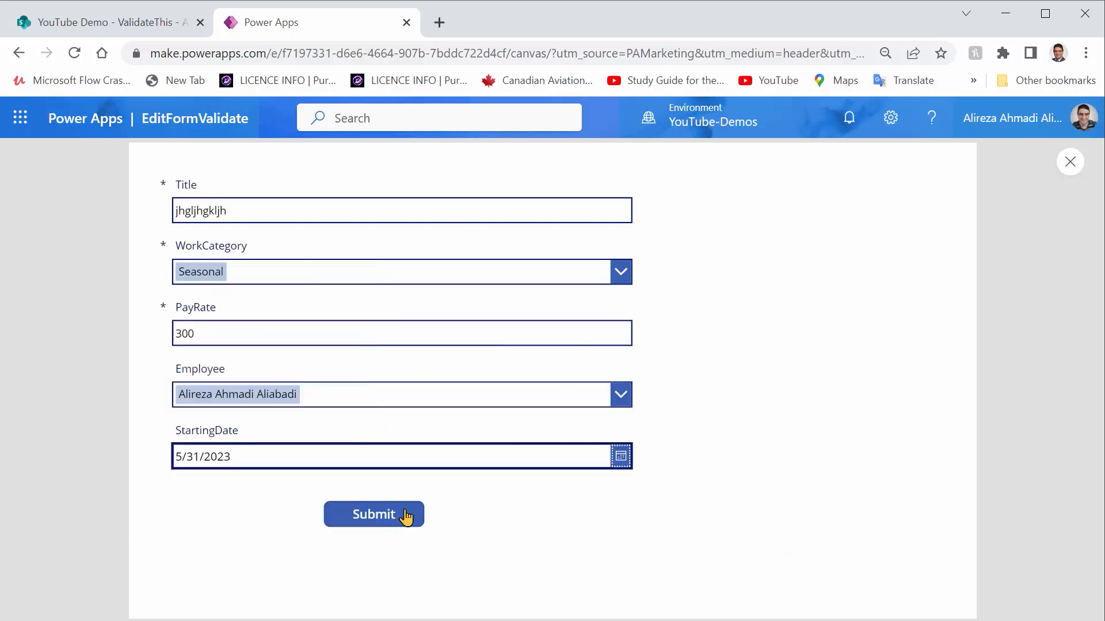
pyautogui.click(370, 523)
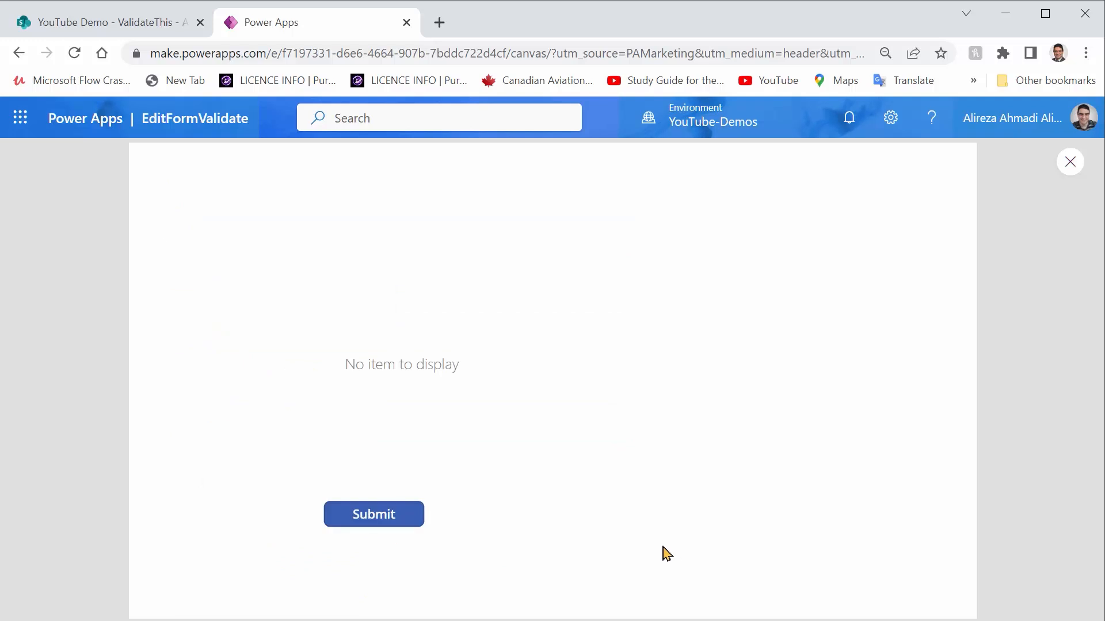
# Switch to the ValidateThis list in SharePoint, refresh it to check for the submitted item, and return to Power Apps.
pyautogui.click(91, 25)
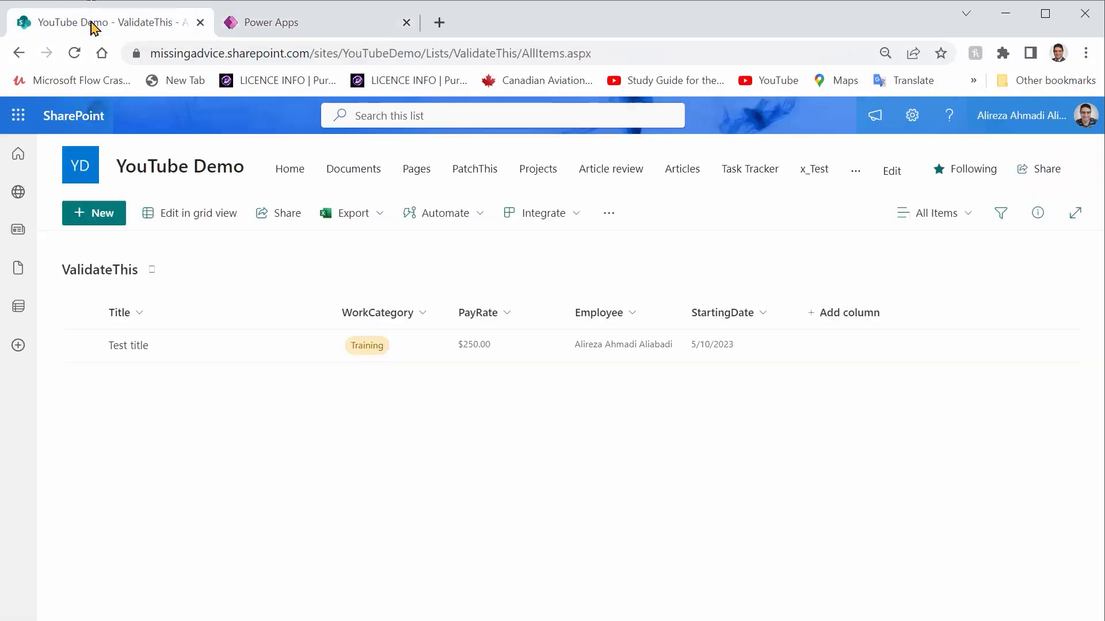
pyautogui.press('F5')
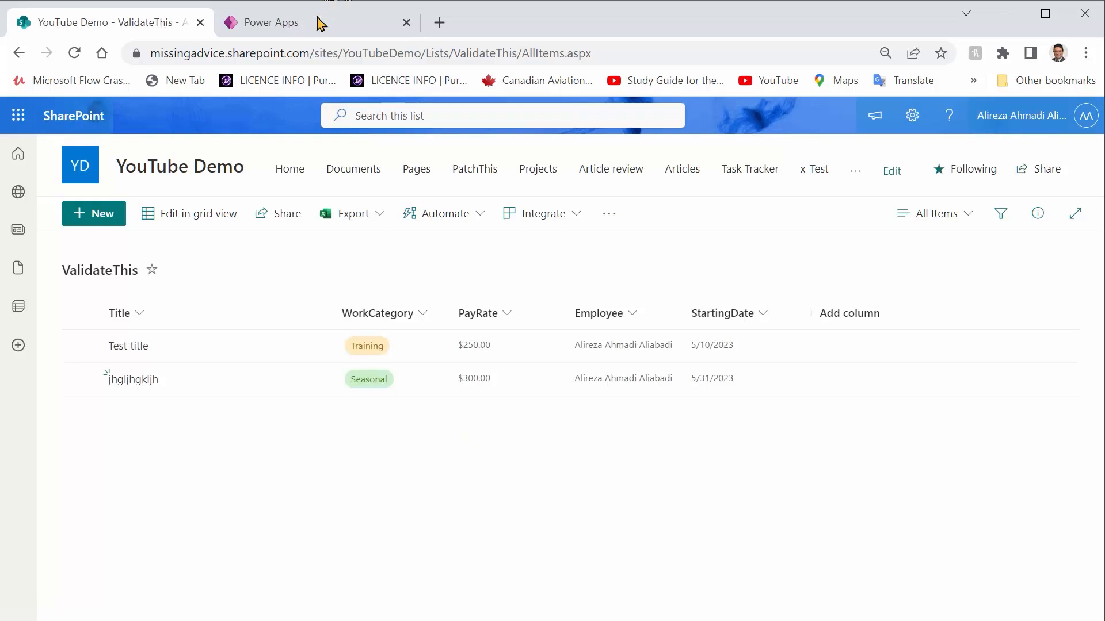
pyautogui.click(321, 22)
# Leave the preview and insert a Reset icon beside the form at about X 876, Y 21.
pyautogui.click(1069, 162)
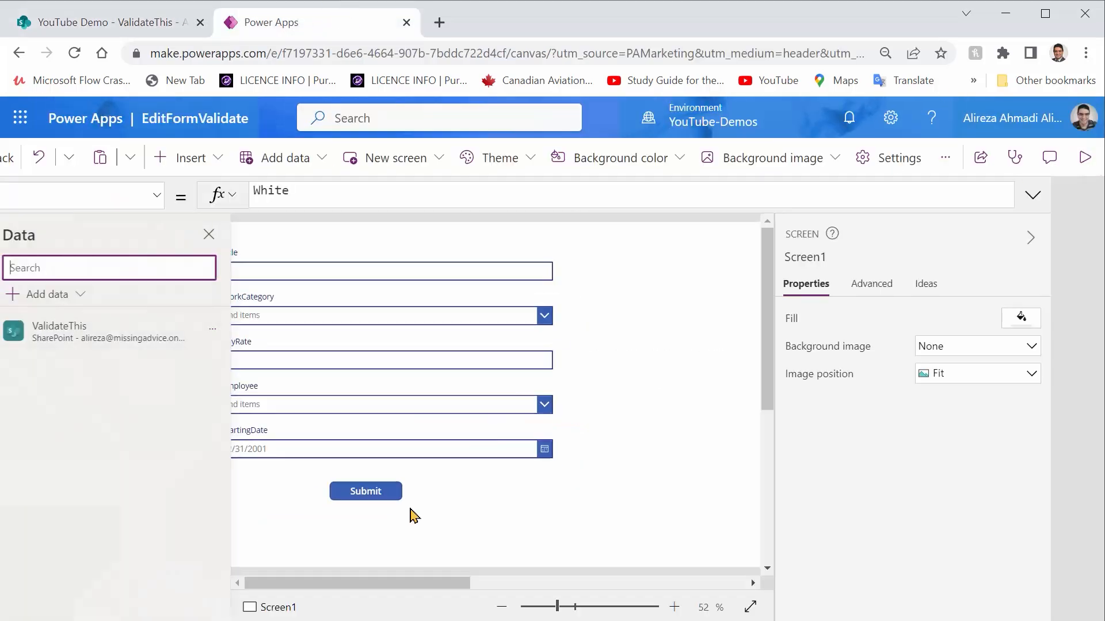
pyautogui.click(193, 157)
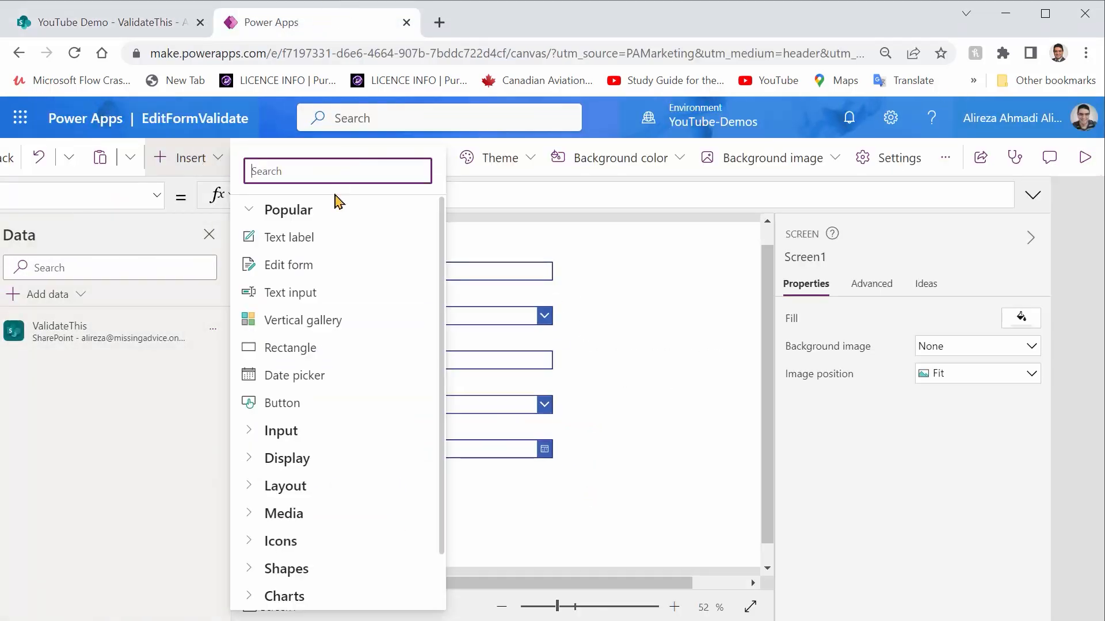
pyautogui.write('res')
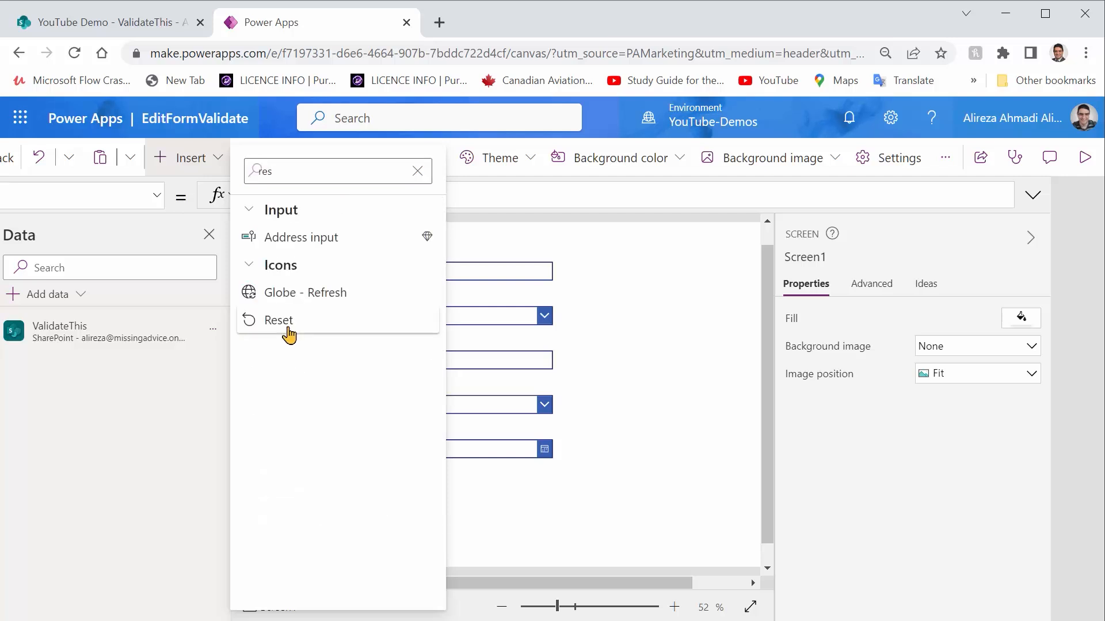
pyautogui.click(284, 322)
pyautogui.moveTo(291, 264); pyautogui.dragTo(650, 245)
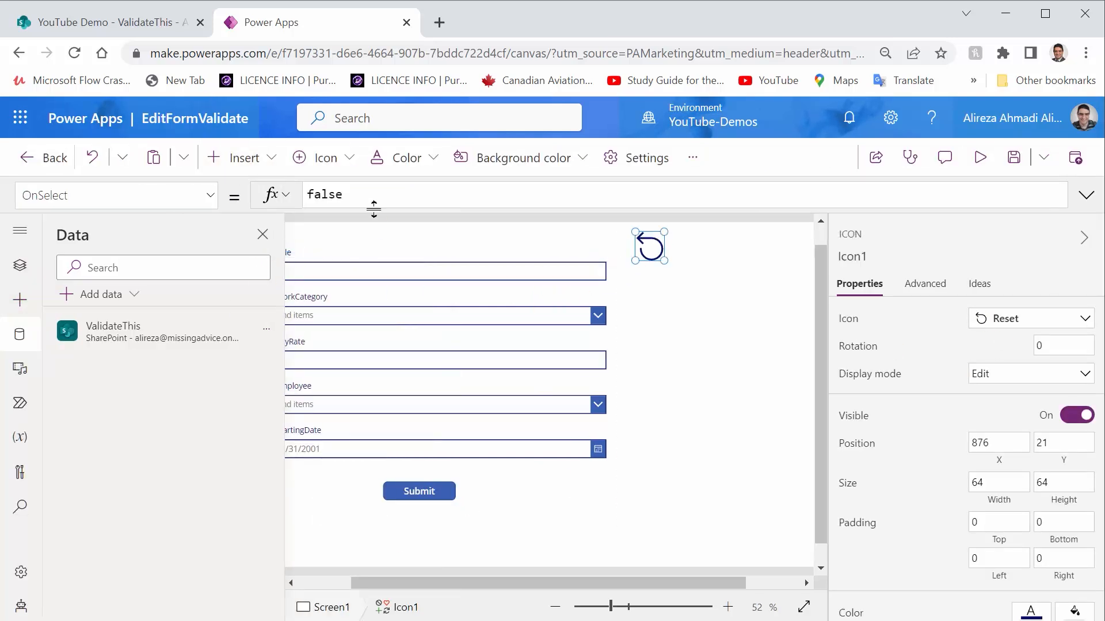
# Set the Reset icon's OnSelect formula to ResetForm(frm_NewValidationItem).
pyautogui.doubleClick(342, 195)
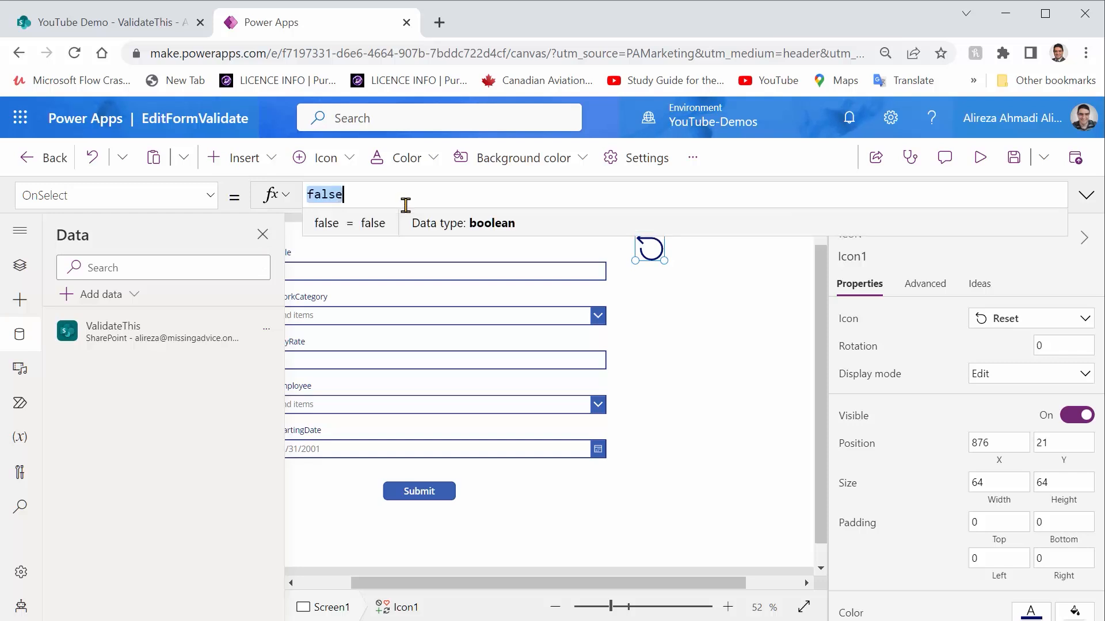
pyautogui.write('REsetfo')
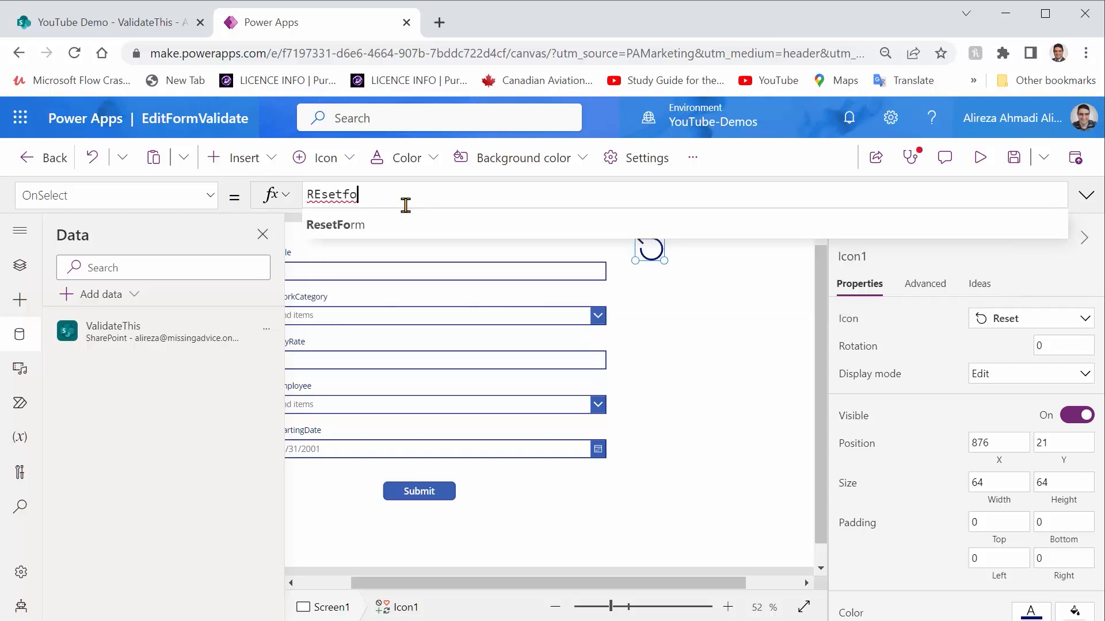
pyautogui.press('Tab')
pyautogui.press('Tab')
pyautogui.write(')')
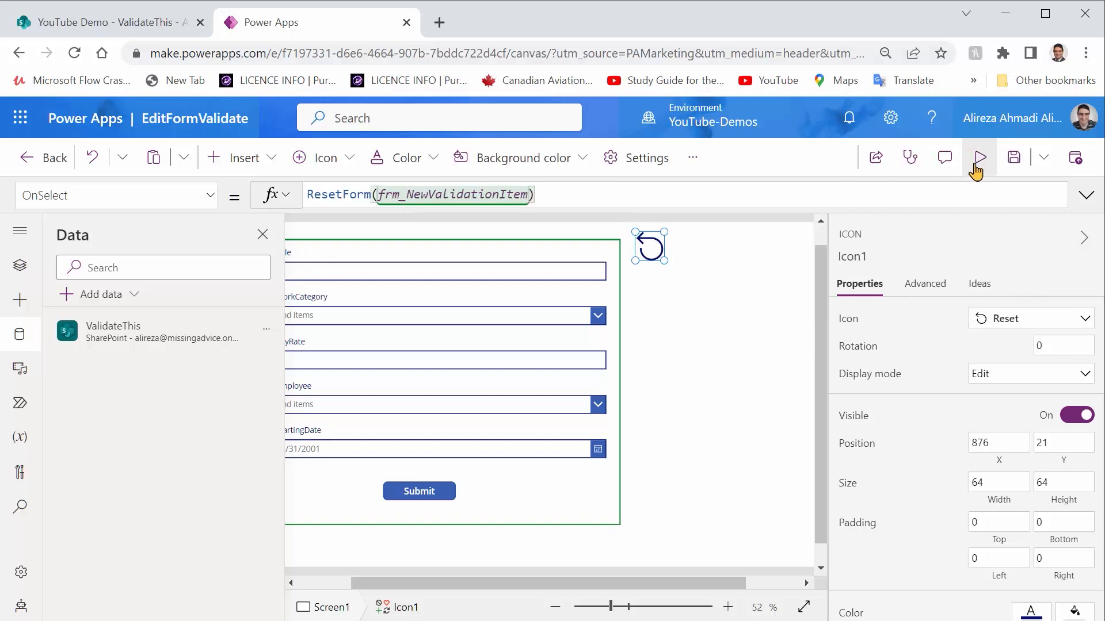
# Preview the app, reset the form and submit it blank to test the required fields.
pyautogui.click(975, 168)
pyautogui.click(697, 199)
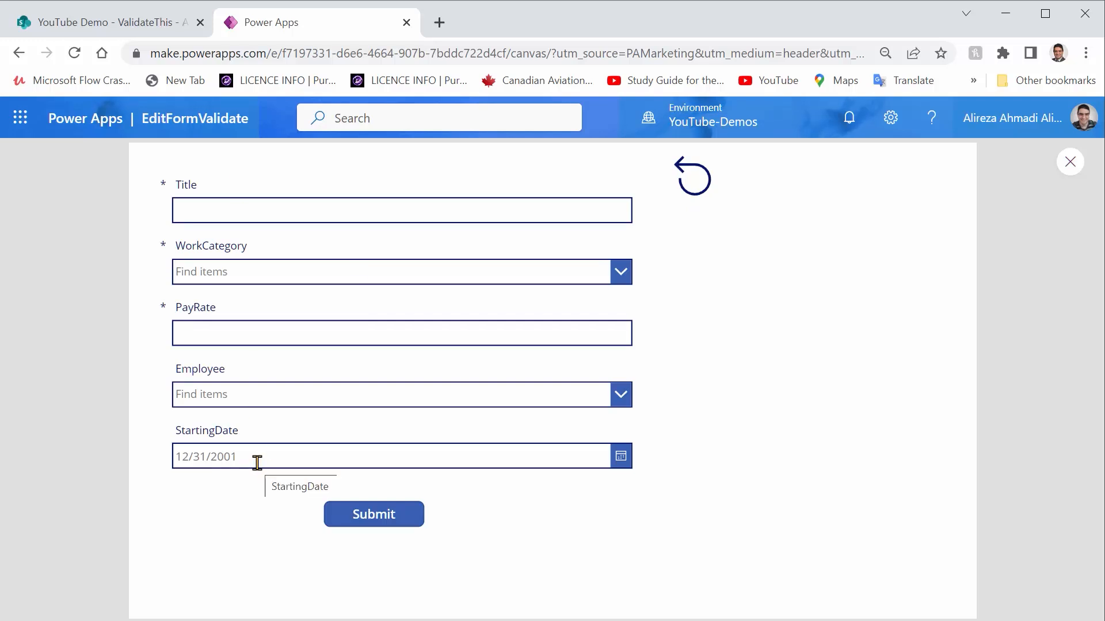
pyautogui.click(372, 514)
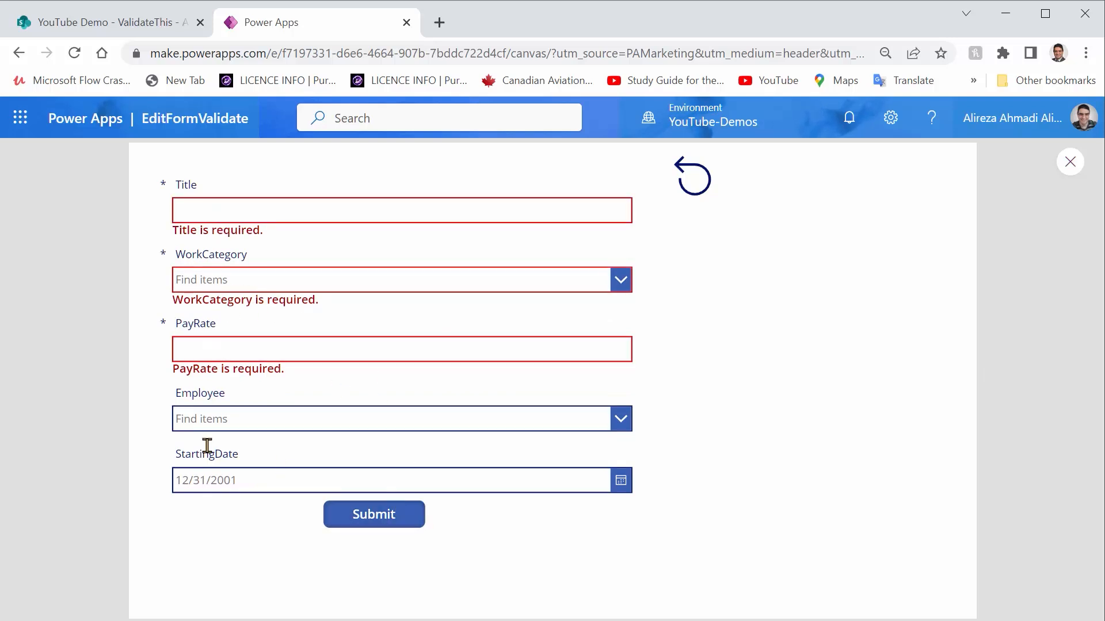
# Test the Title field's validation by entering ghj, leaving the field, then clearing it and leaving it again.
pyautogui.click(295, 211)
pyautogui.write('ghj')
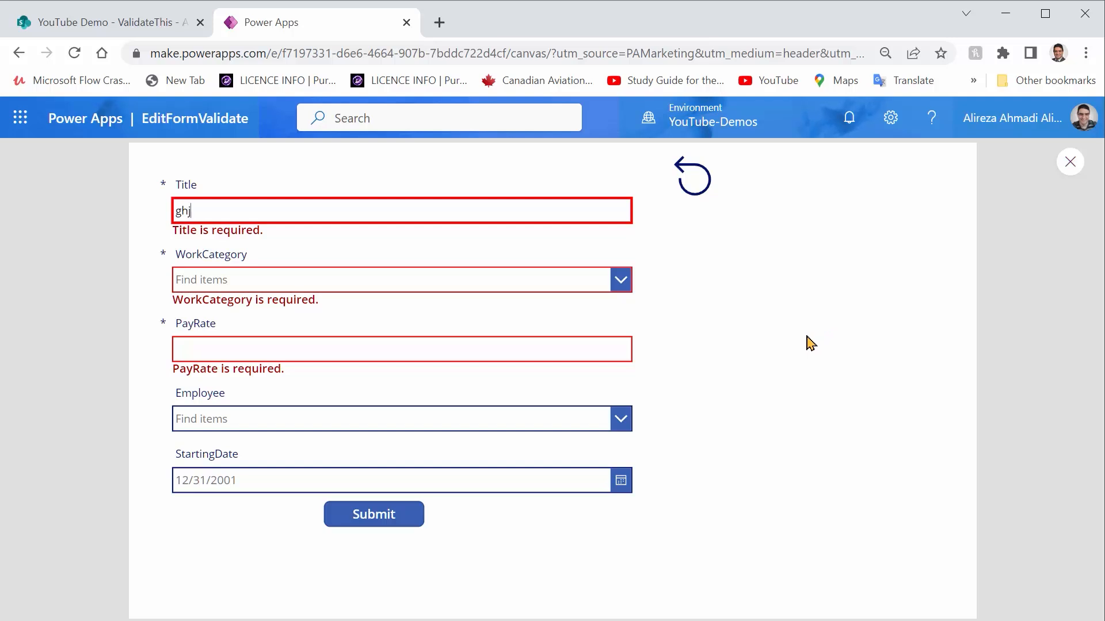
pyautogui.press('Tab')
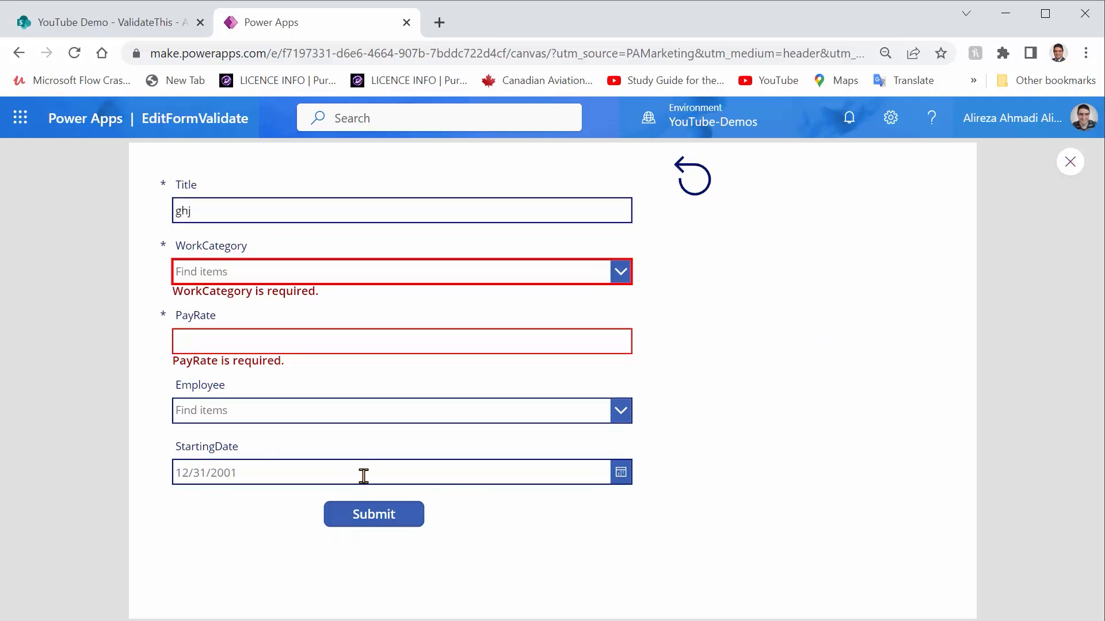
pyautogui.hotkey('shift', 'Tab')
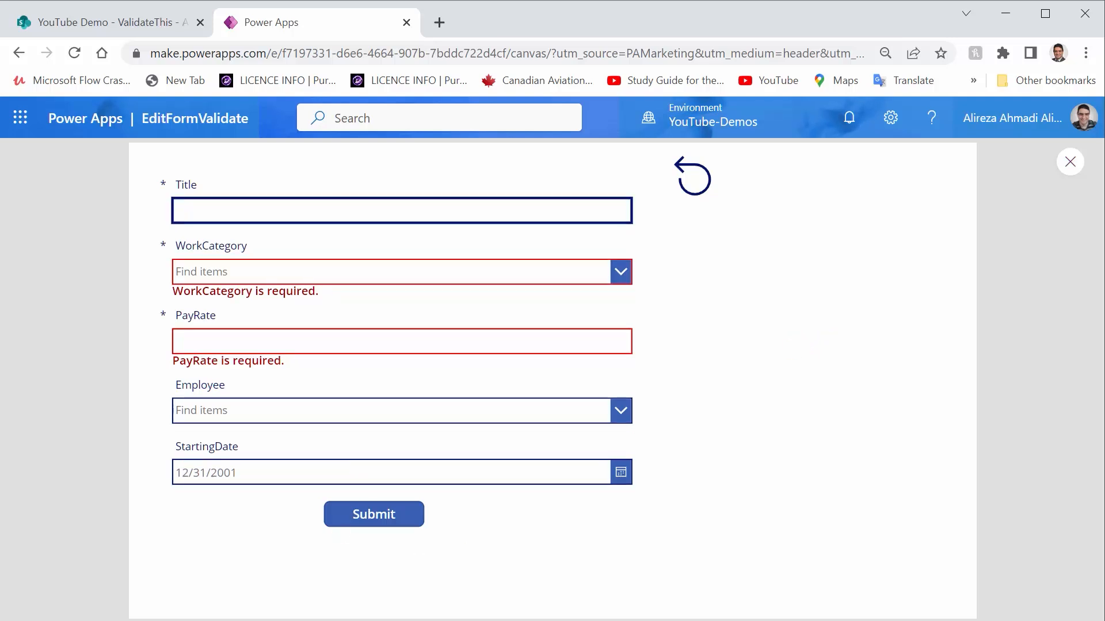
pyautogui.press('Tab')
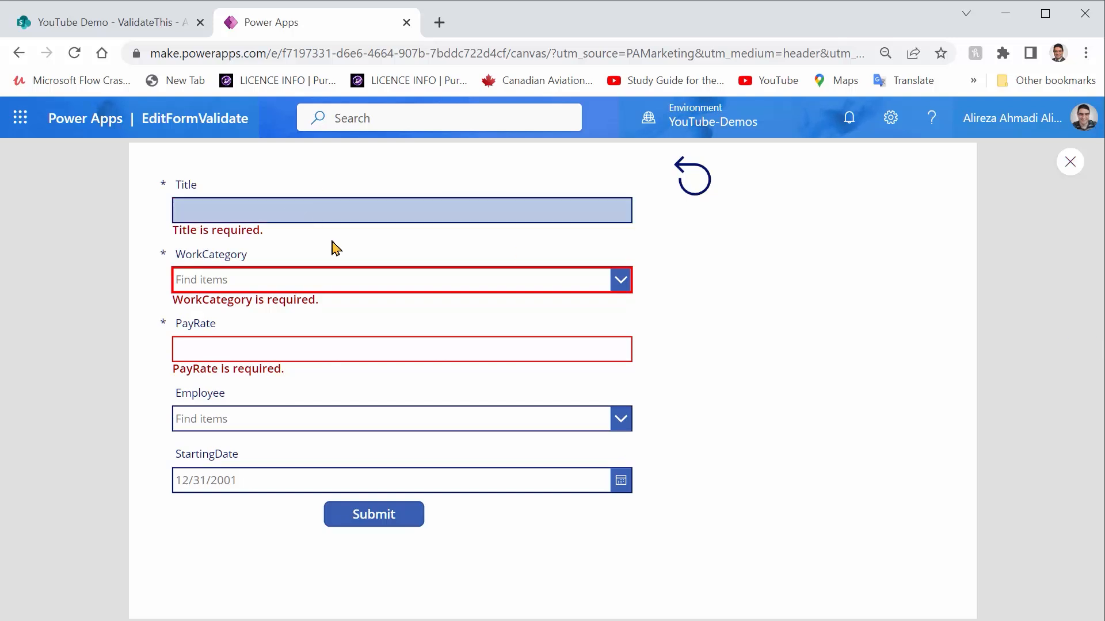
# Reset the form and test the Title field before submission by entering ;kj;lkj;lk; and clearing it.
pyautogui.click(692, 175)
pyautogui.click(272, 210)
pyautogui.press('Tab')
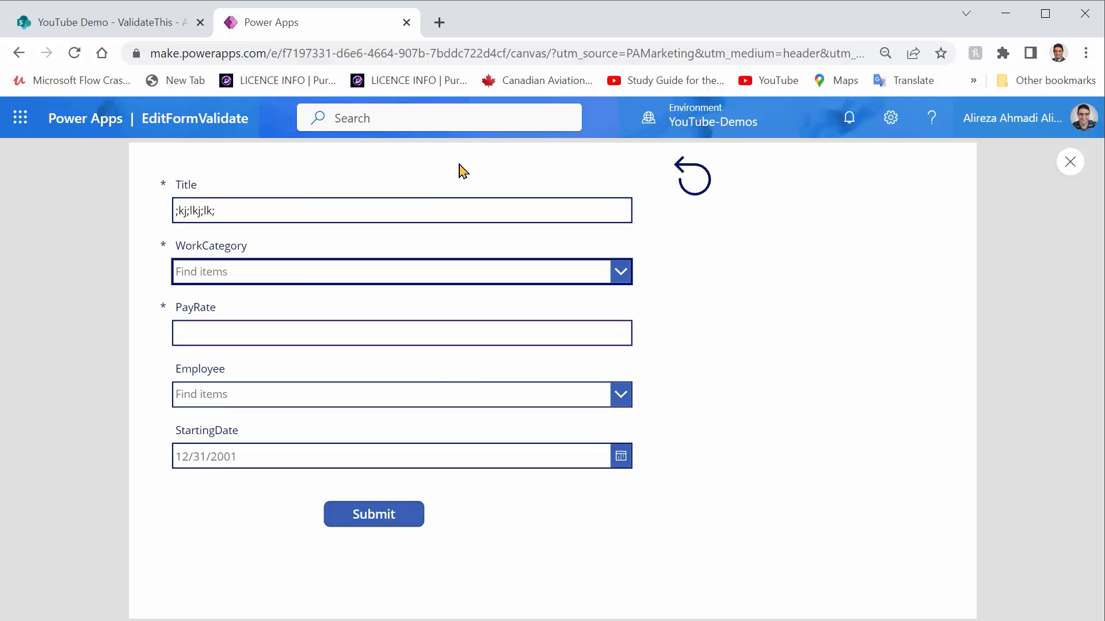
pyautogui.hotkey('shift', 'Tab')
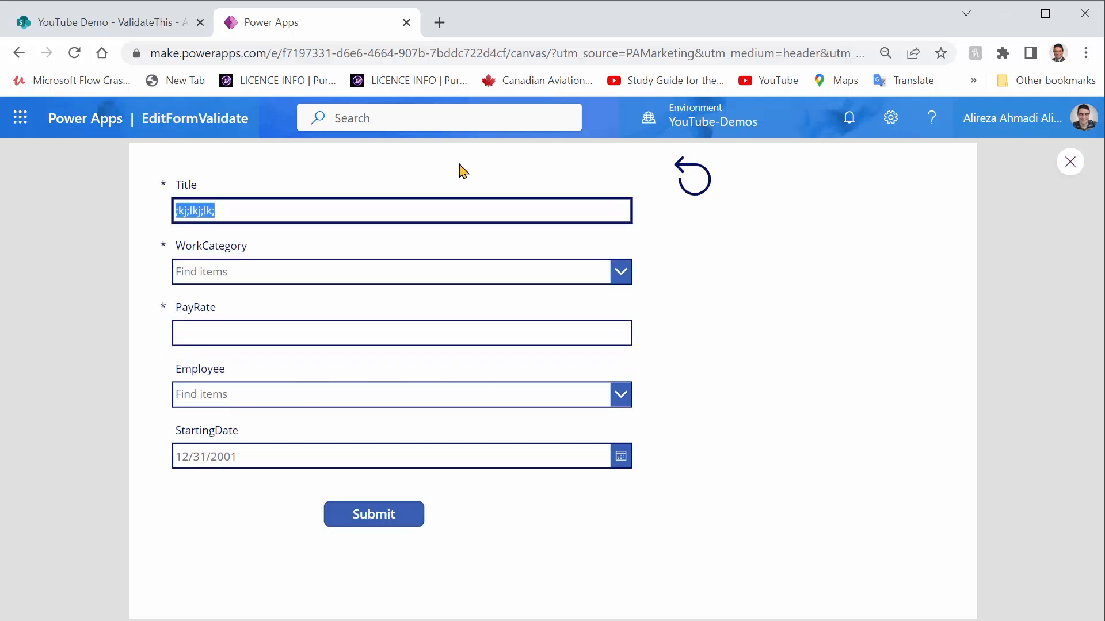
pyautogui.press('BackSpace')
pyautogui.press('Tab')
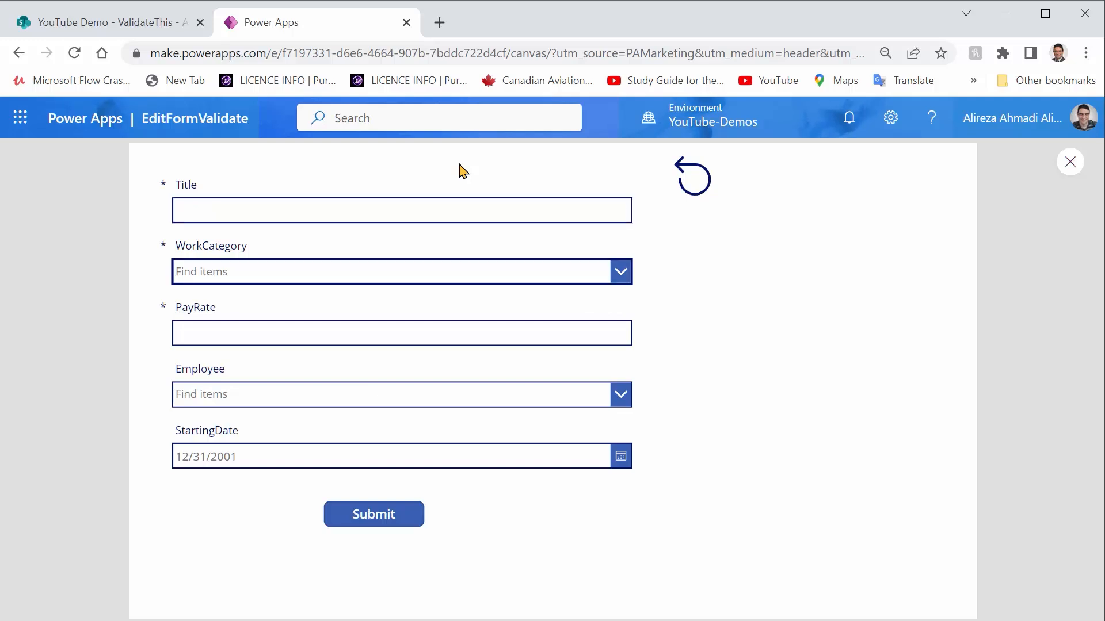
# Submit the blank form, test the PayRate limits by submitting 560, and clear the PayRate field.
pyautogui.click(350, 521)
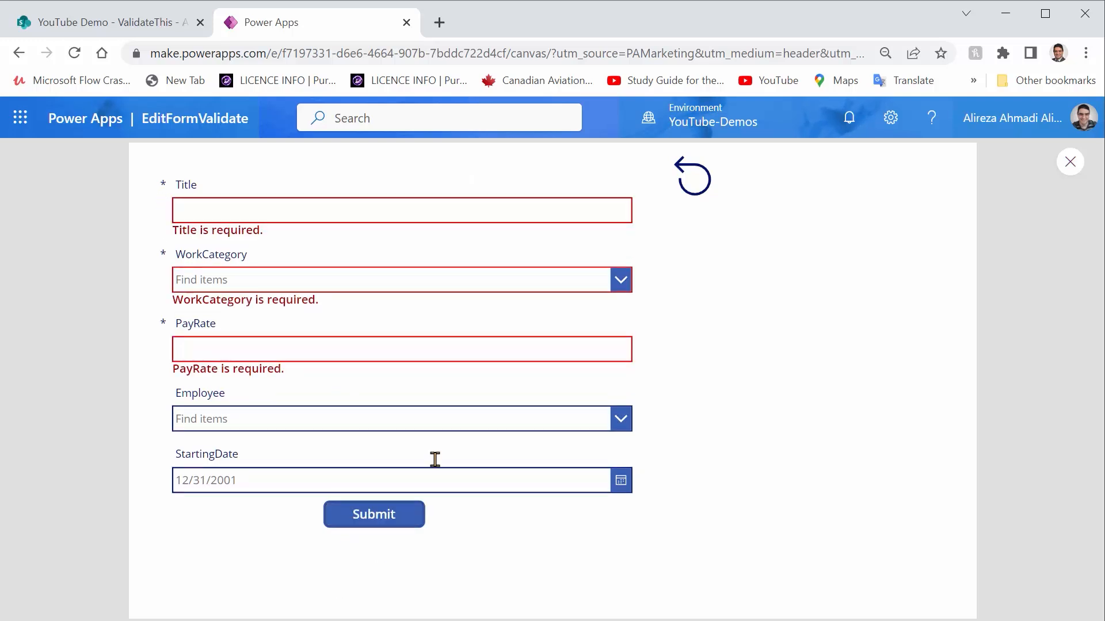
pyautogui.click(259, 349)
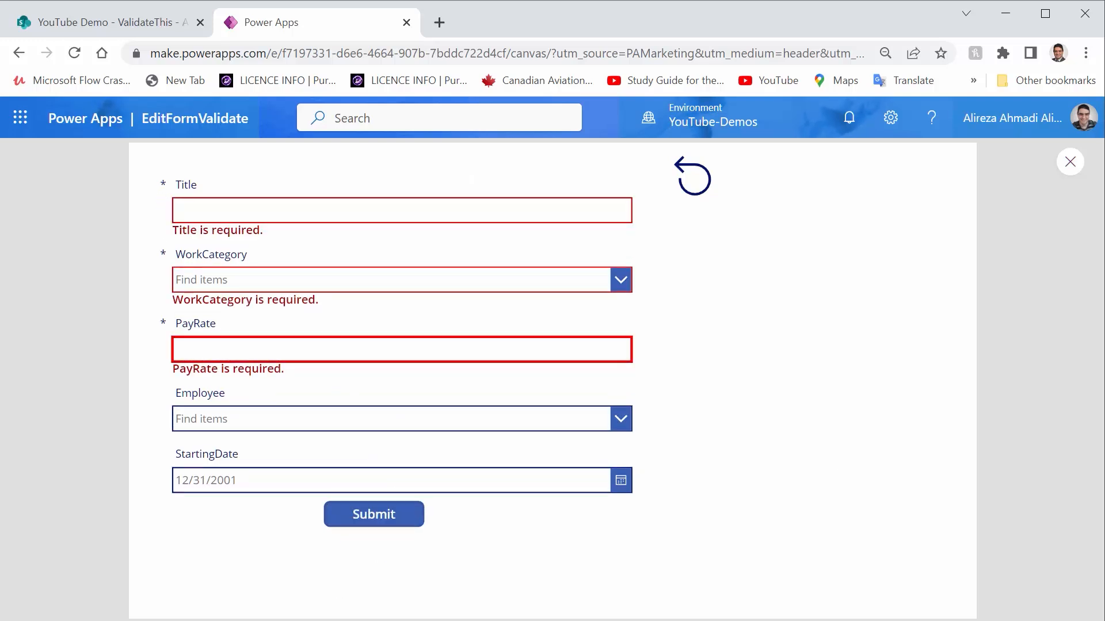
pyautogui.write('560')
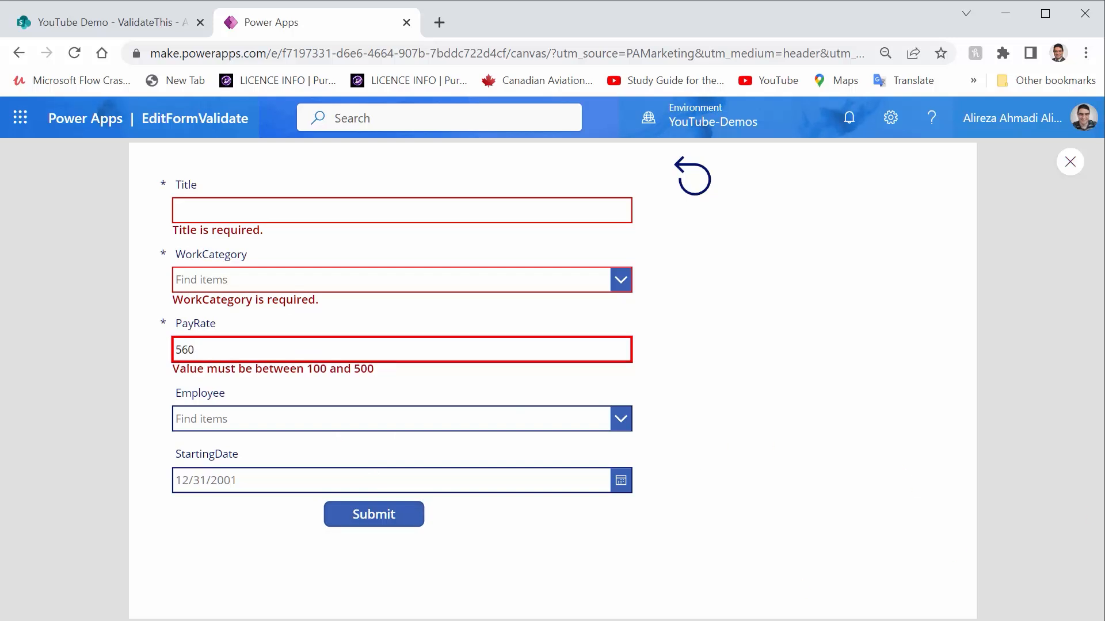
pyautogui.click(377, 519)
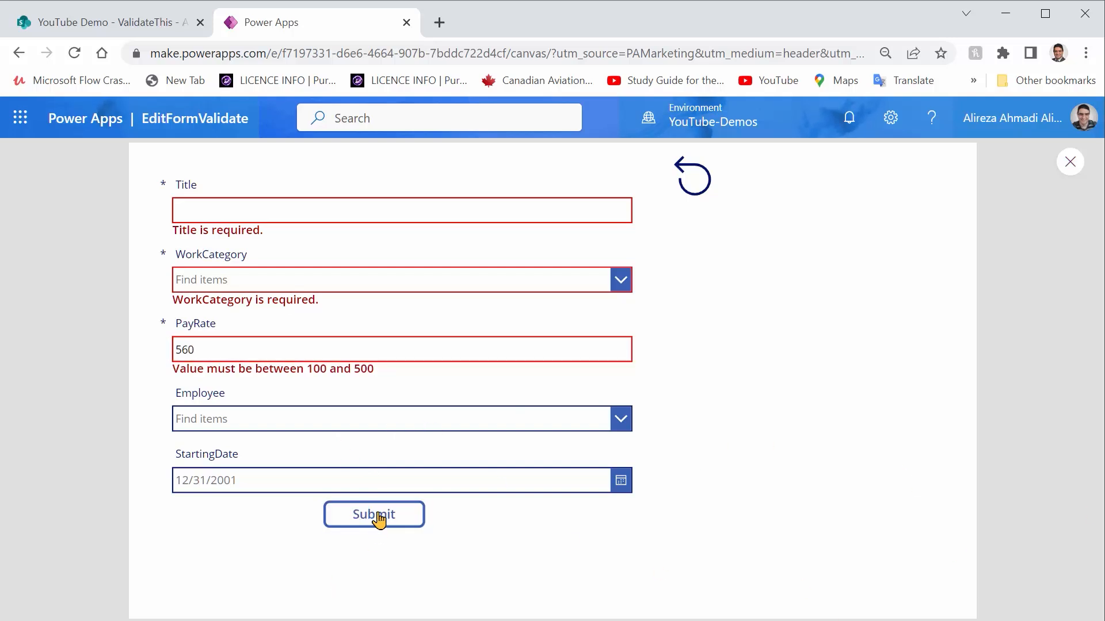
pyautogui.click(243, 353)
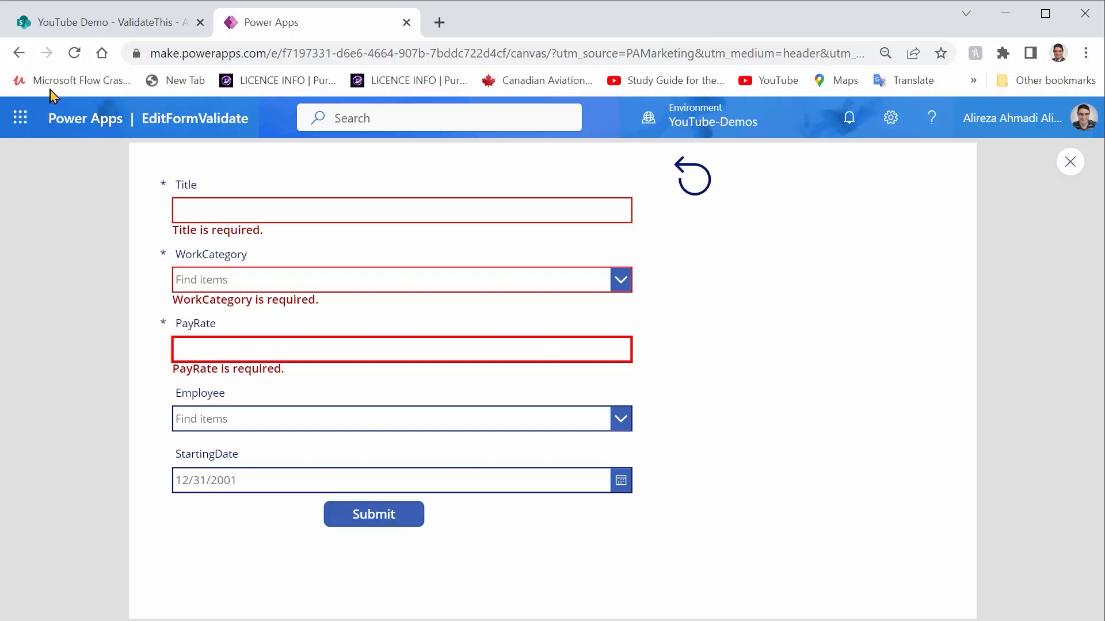
# Compare the ValidateThis list's columns in SharePoint with the required fields of the Power Apps form.
pyautogui.click(112, 21)
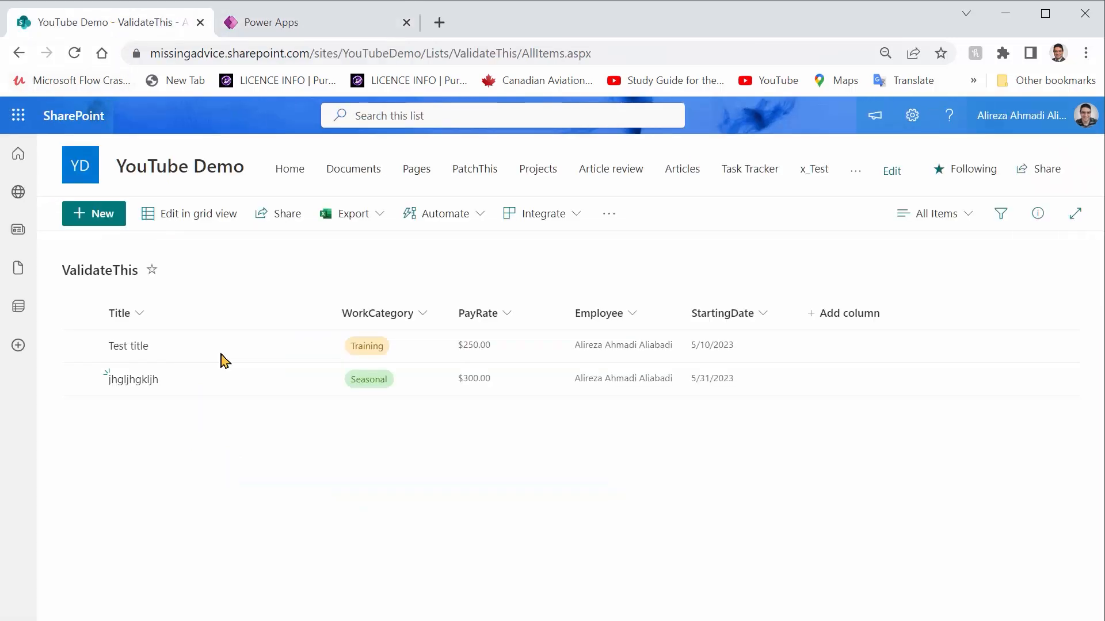
pyautogui.click(303, 29)
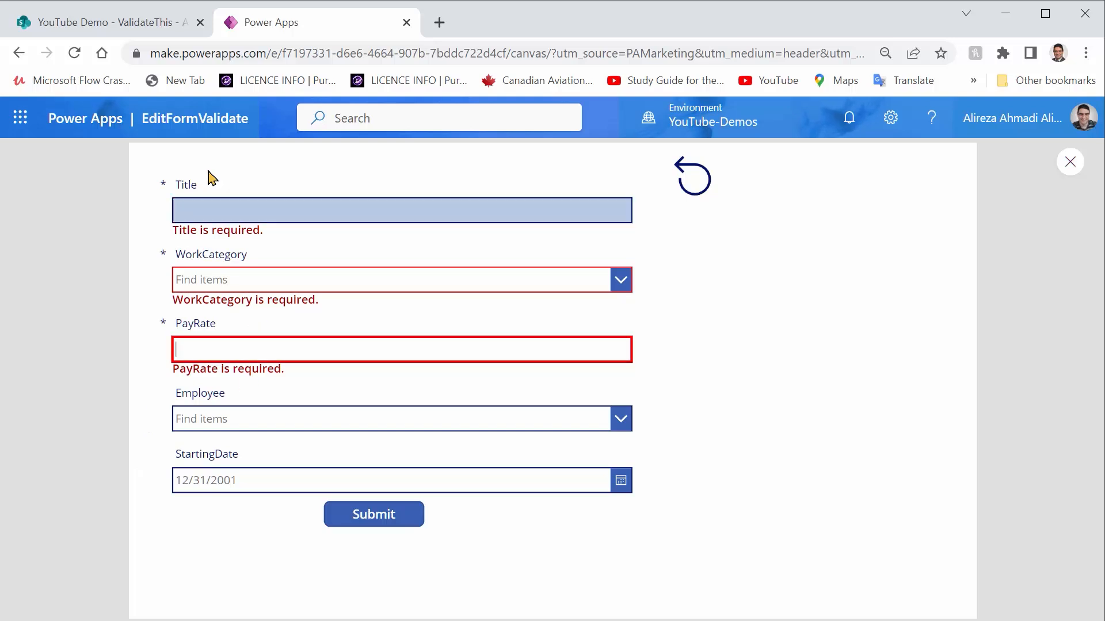
pyautogui.click(109, 26)
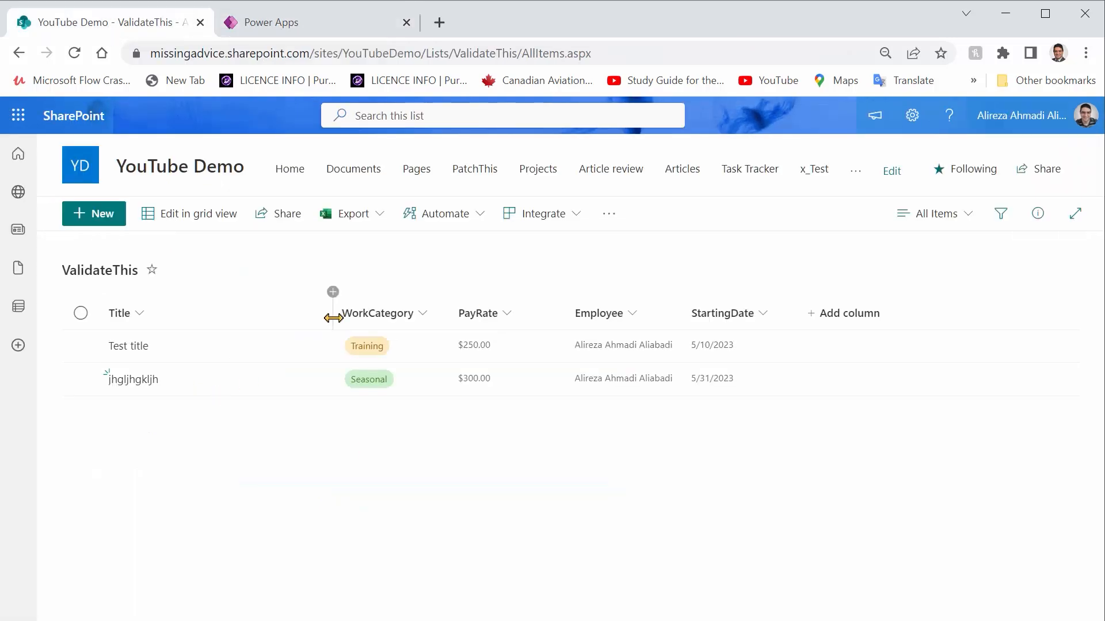
pyautogui.click(303, 22)
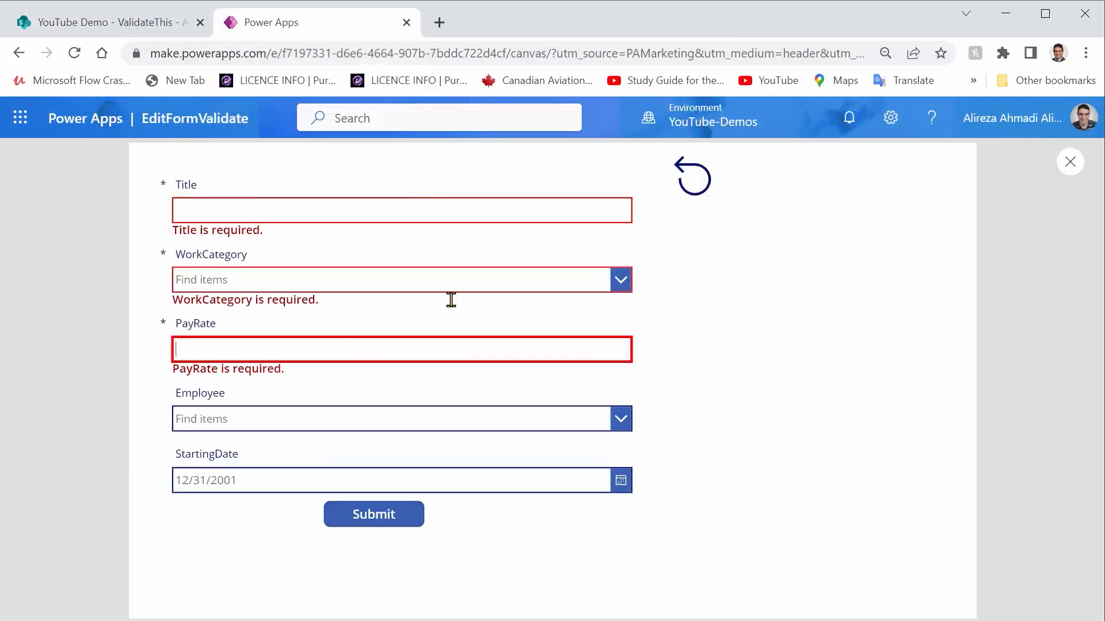
# Exit the preview, unlock the Title card's properties and set its Required property to false.
pyautogui.click(1070, 162)
pyautogui.moveTo(433, 582); pyautogui.dragTo(380, 582)
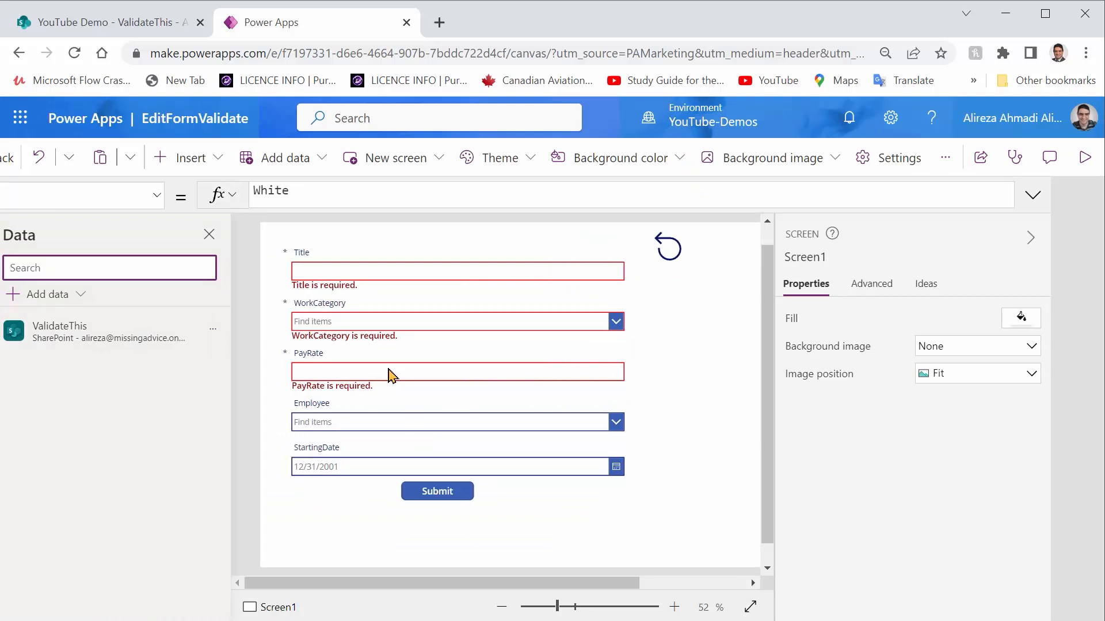
pyautogui.click(357, 260)
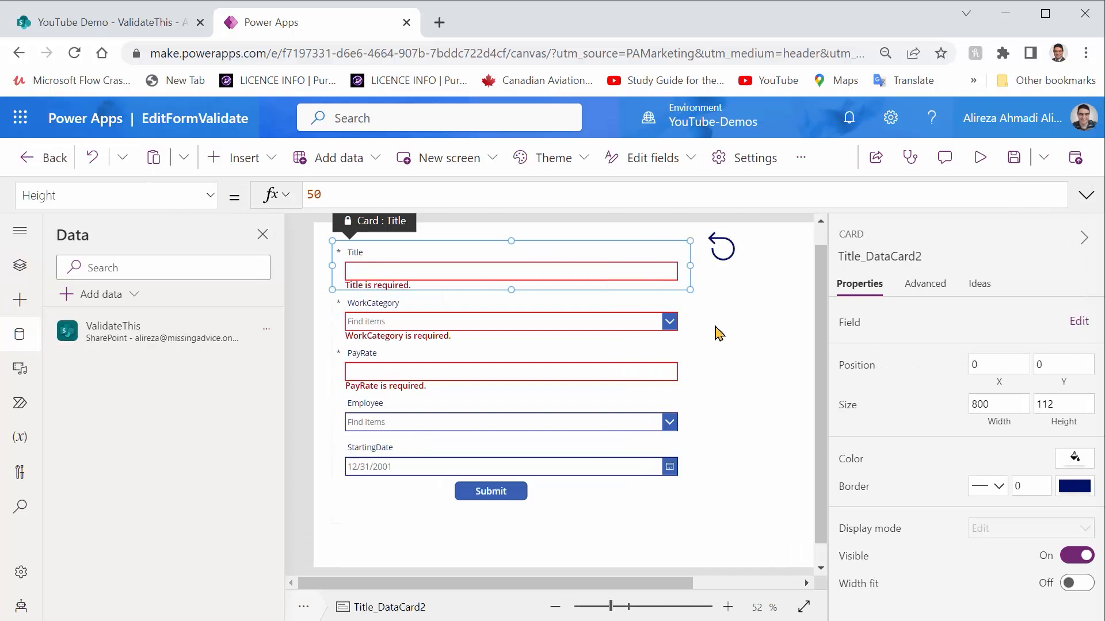
pyautogui.click(937, 286)
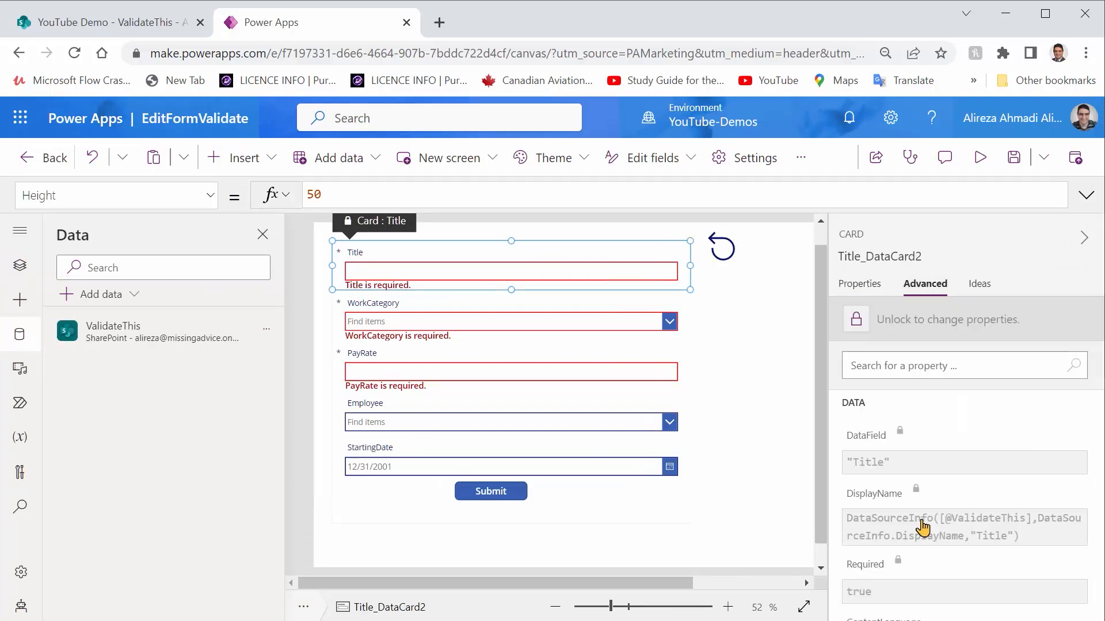
pyautogui.click(854, 323)
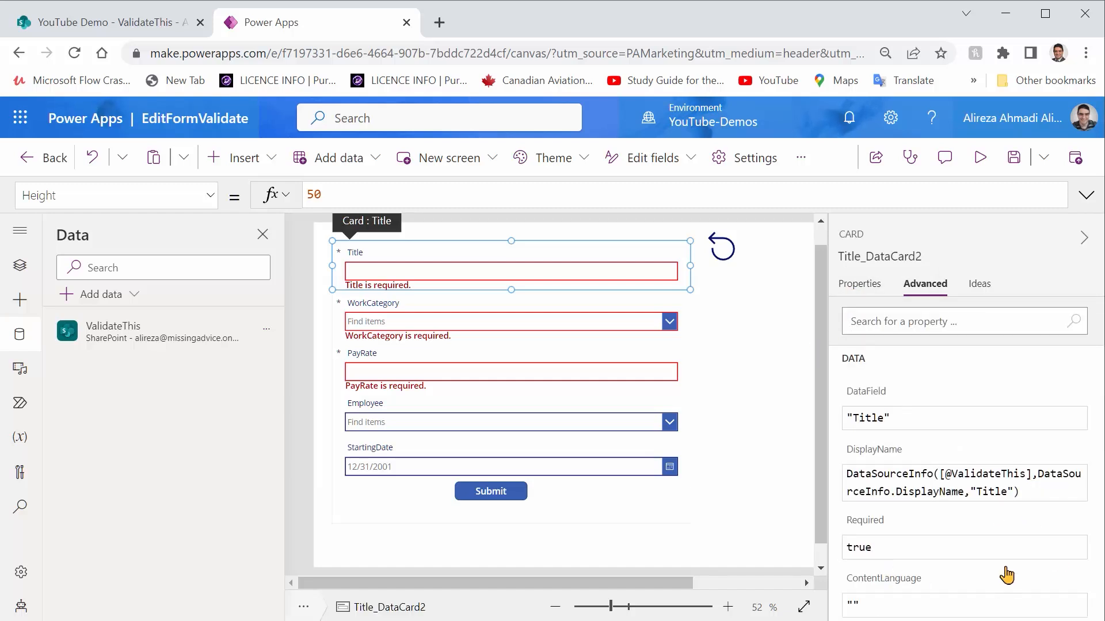
pyautogui.doubleClick(1085, 551)
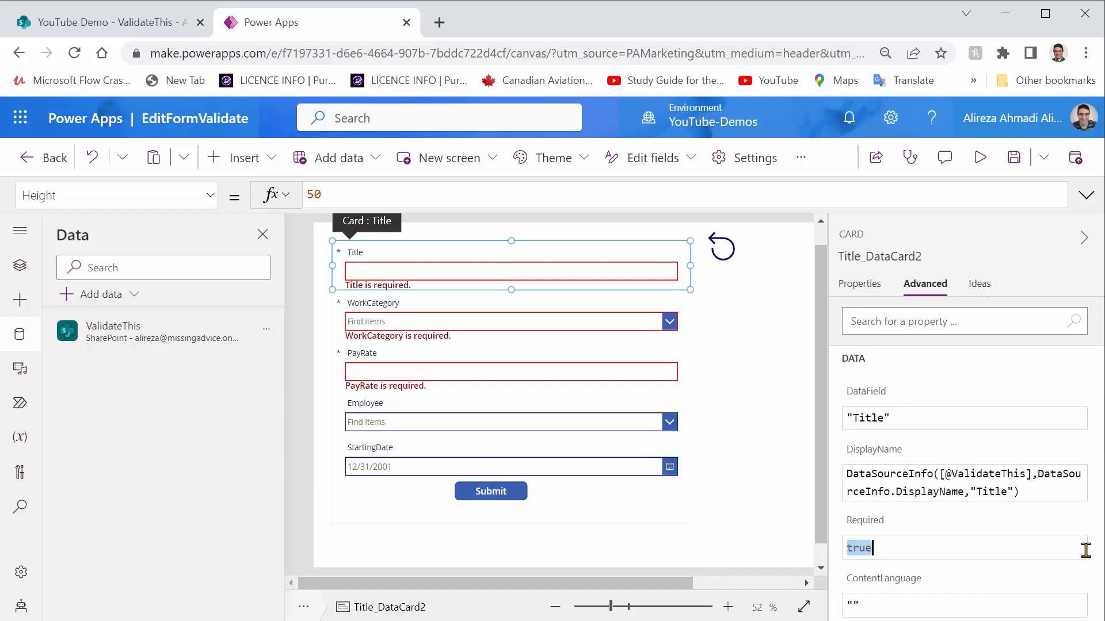
pyautogui.write('false')
# Preview the app and test the optional Title field by entering ;lfkgjb;flkj;, leaving the field, then clearing it.
pyautogui.click(978, 164)
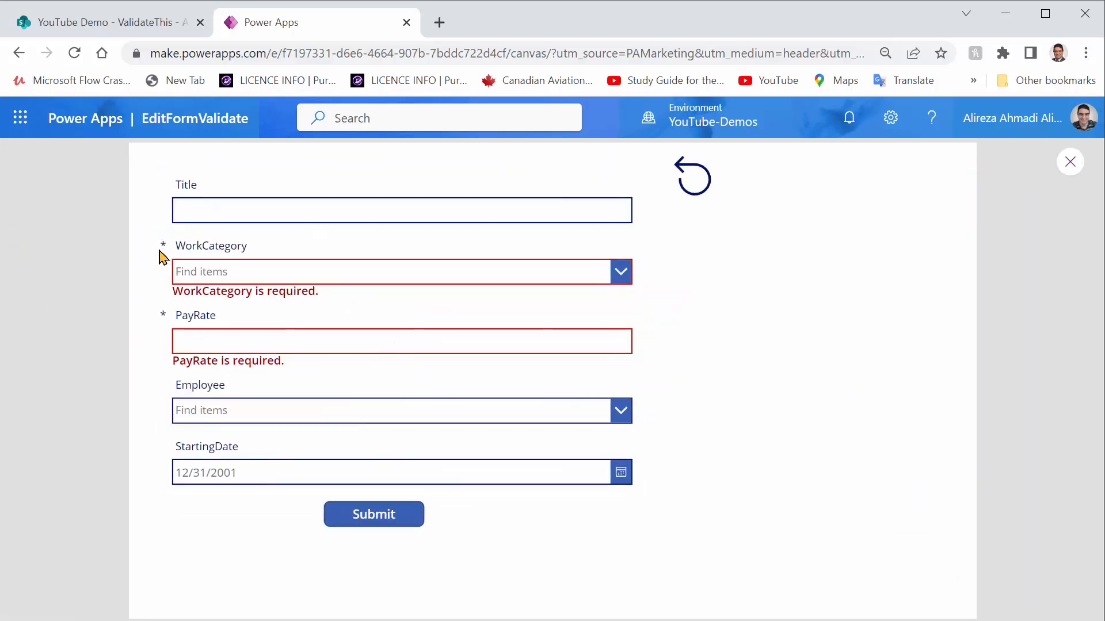
pyautogui.click(197, 217)
pyautogui.write(';lfkgjb;flkj;')
pyautogui.press('Tab')
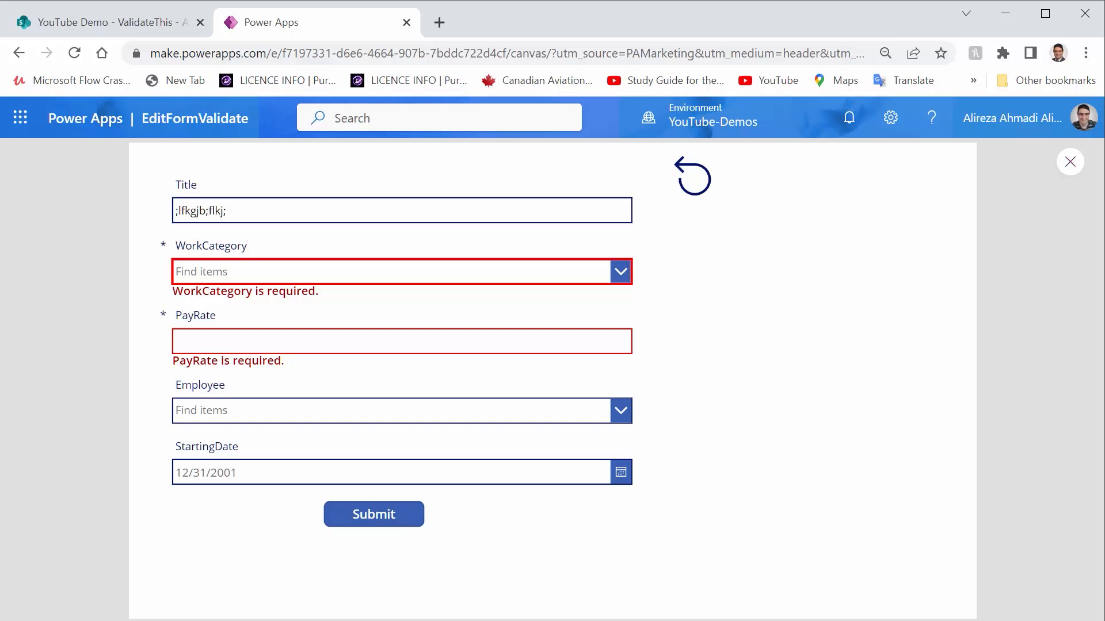
pyautogui.hotkey('shift', 'Tab')
pyautogui.press('BackSpace')
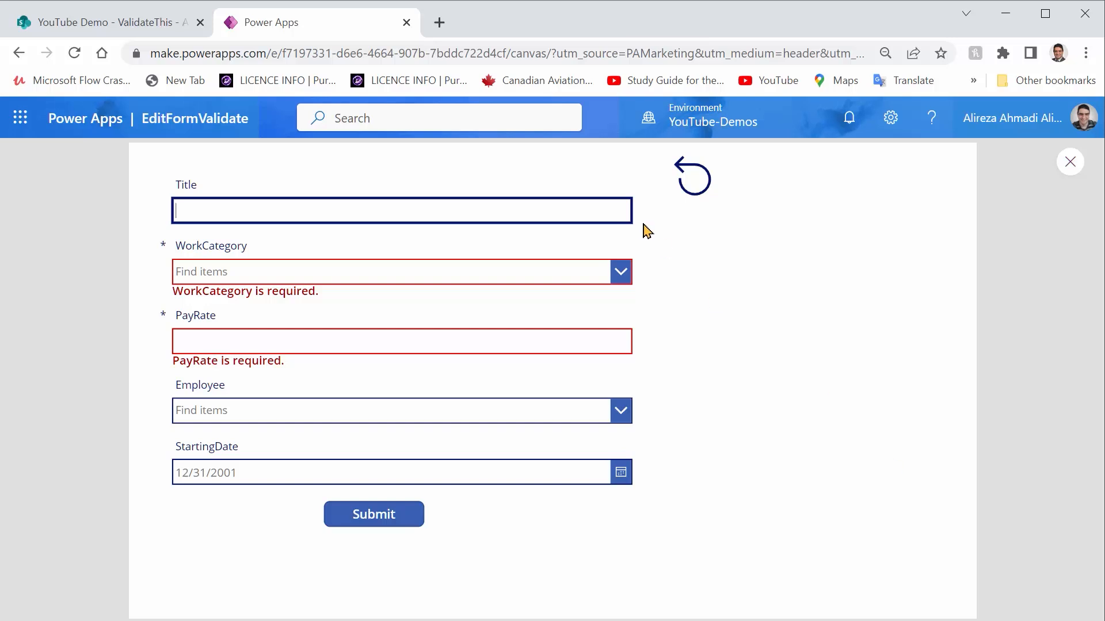
# Choose Seasonal as the WorkCategory, enter a PayRate of 280 and submit the form with a blank Title.
pyautogui.click(520, 273)
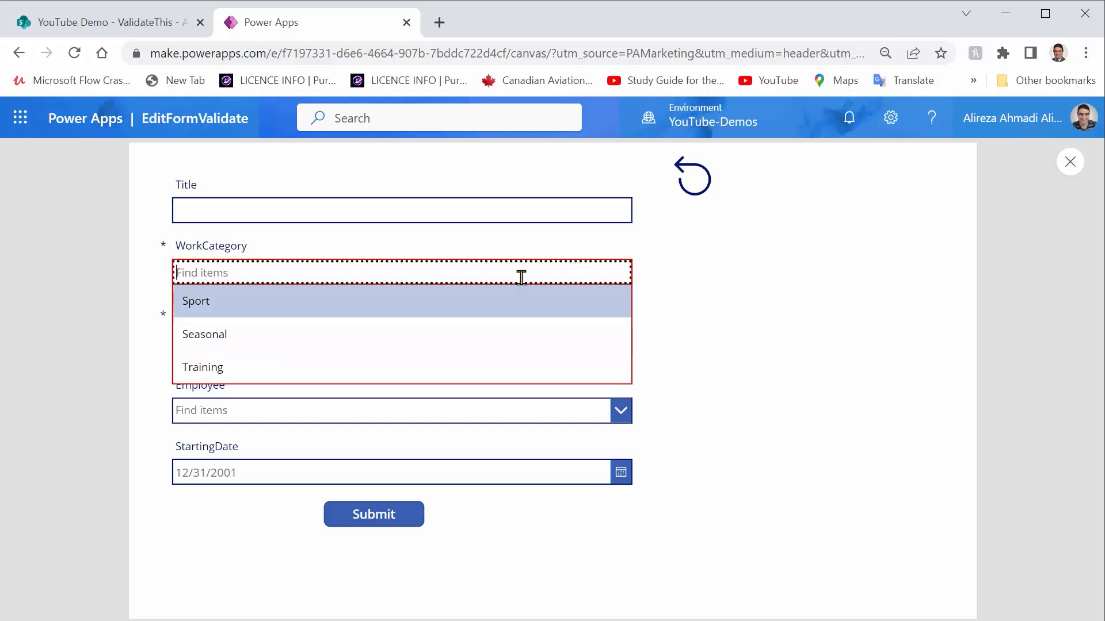
pyautogui.click(323, 331)
pyautogui.click(241, 334)
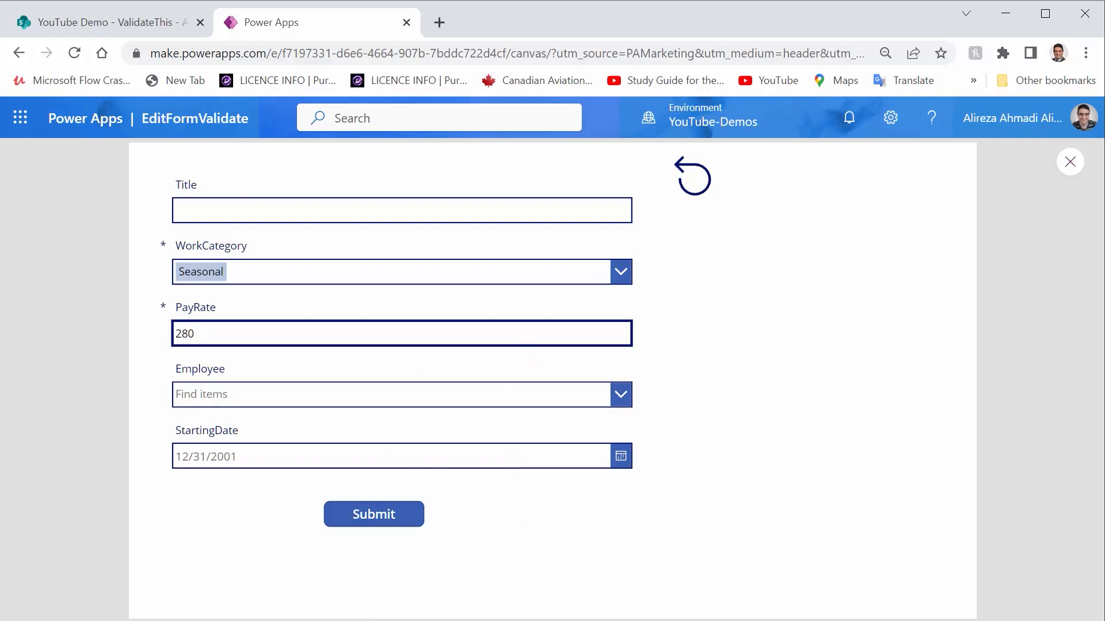
pyautogui.click(346, 505)
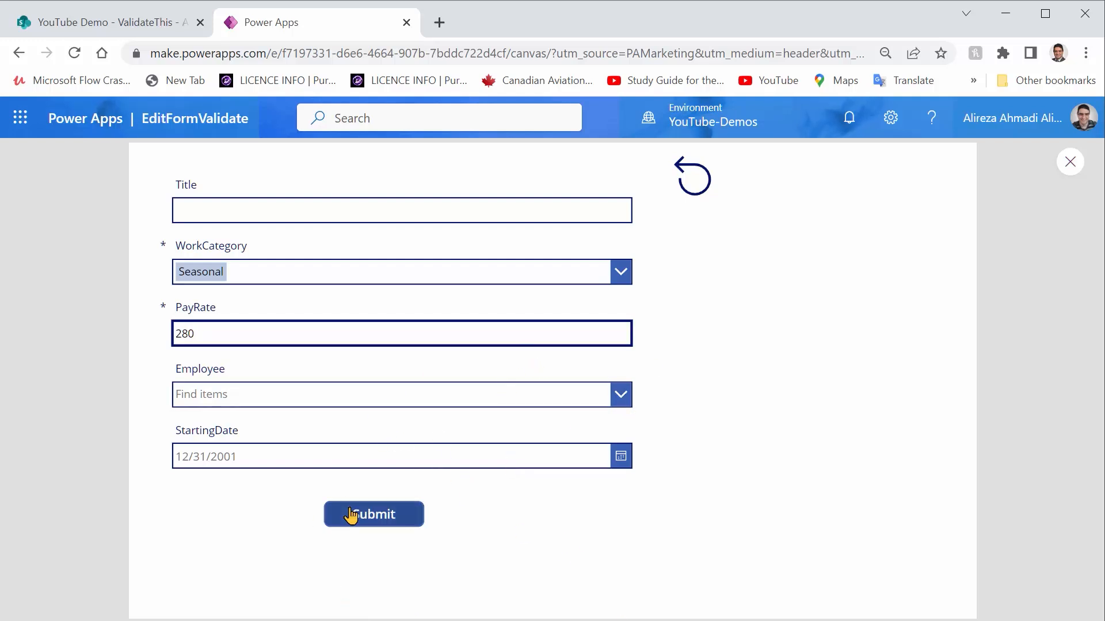
# Refresh the ValidateThis list in SharePoint, open the untitled item for editing and try to save it with a blank Title.
pyautogui.click(123, 32)
pyautogui.press('F5')
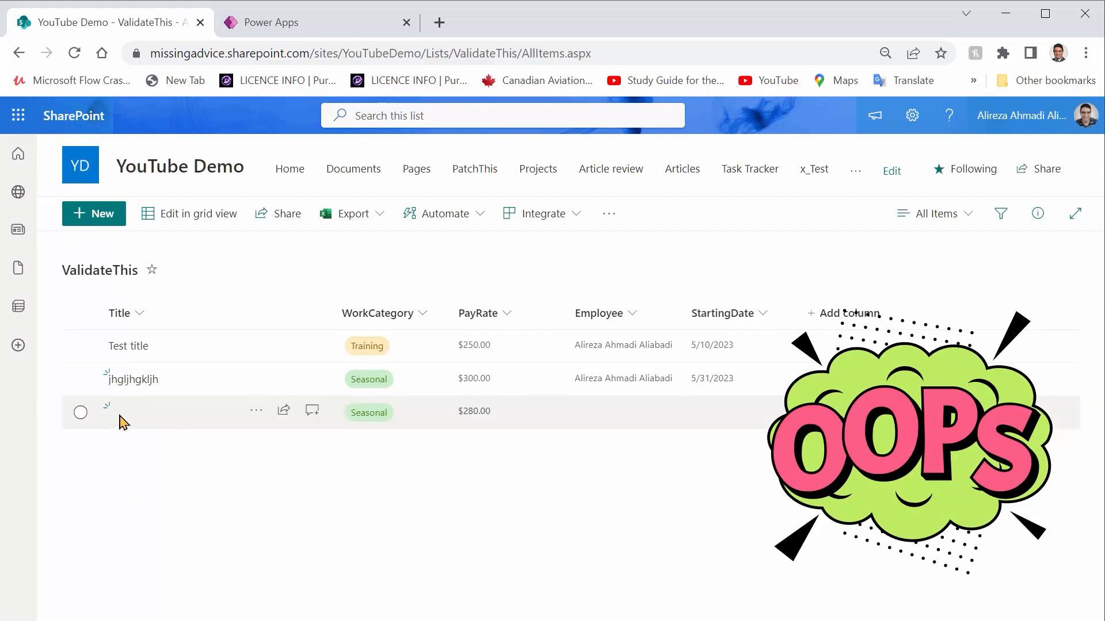
pyautogui.click(255, 411)
pyautogui.click(309, 269)
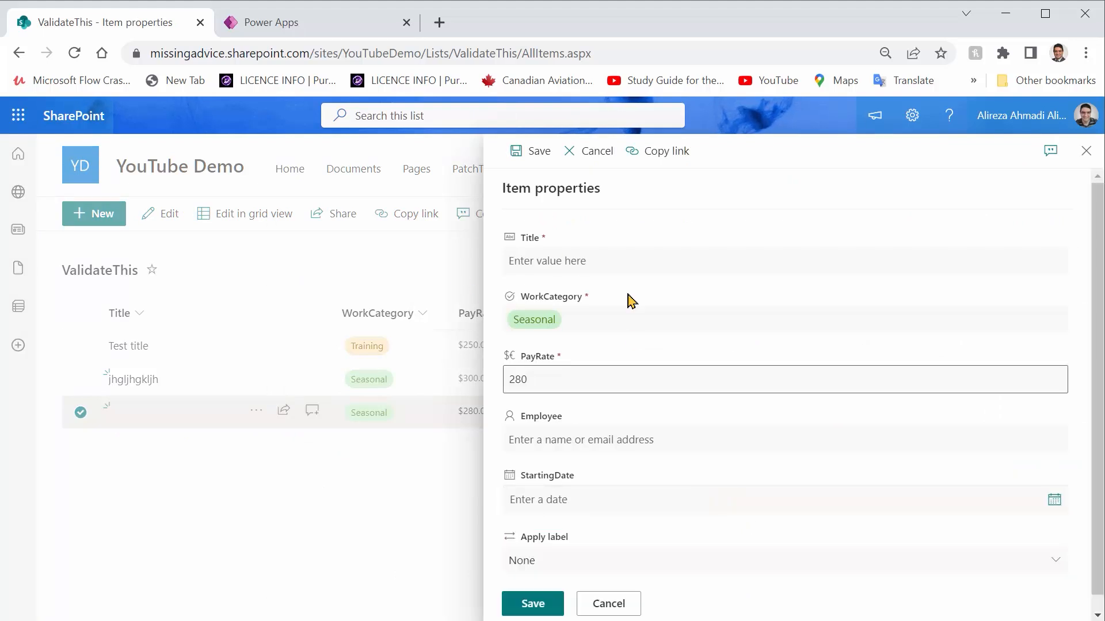
pyautogui.click(528, 601)
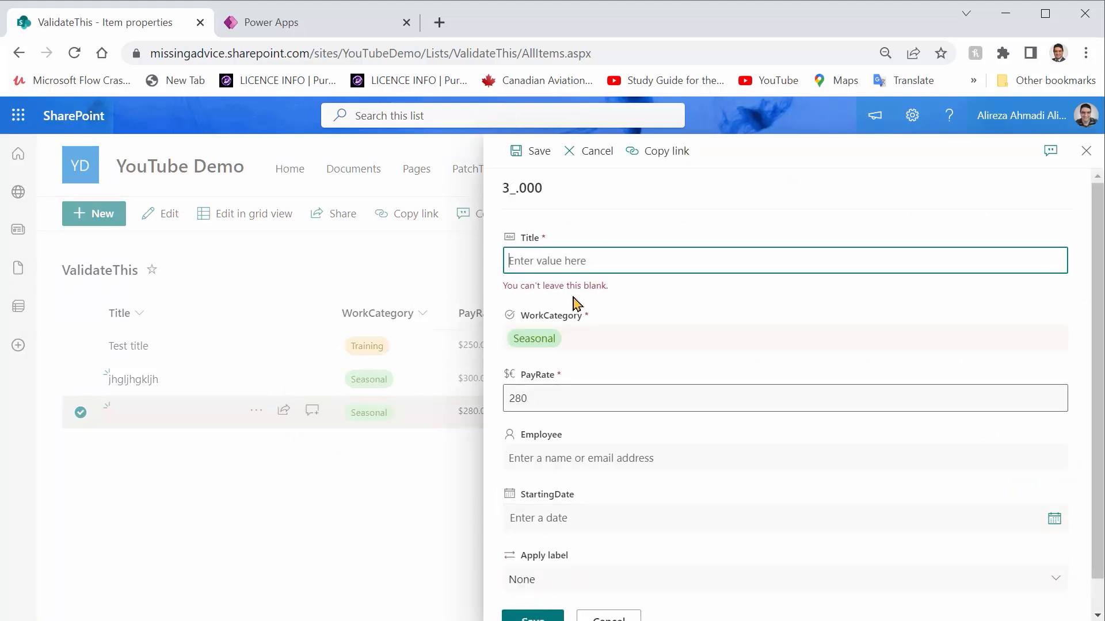
# Return to Power Apps, reset the form and check its Title field, then switch back to the SharePoint list.
pyautogui.click(318, 29)
pyautogui.click(708, 197)
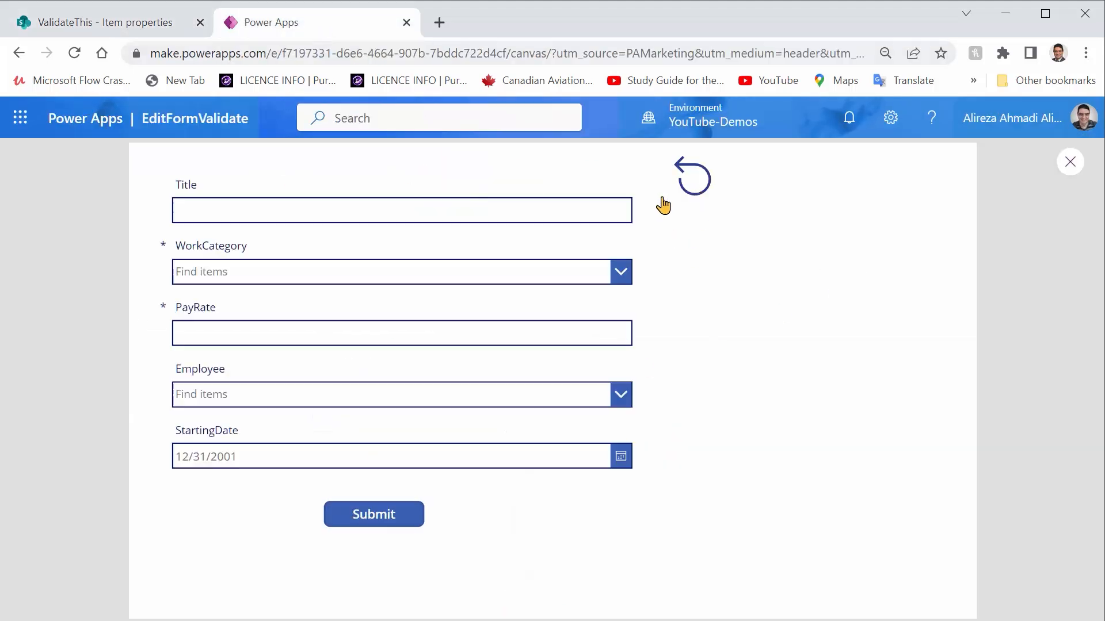
pyautogui.click(264, 215)
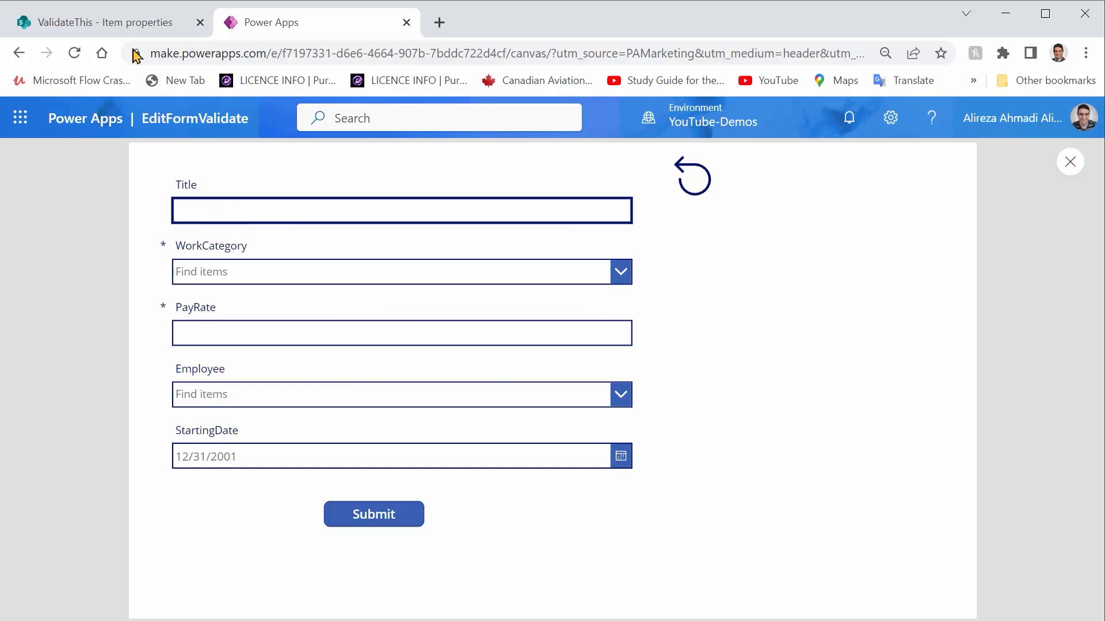
pyautogui.click(109, 26)
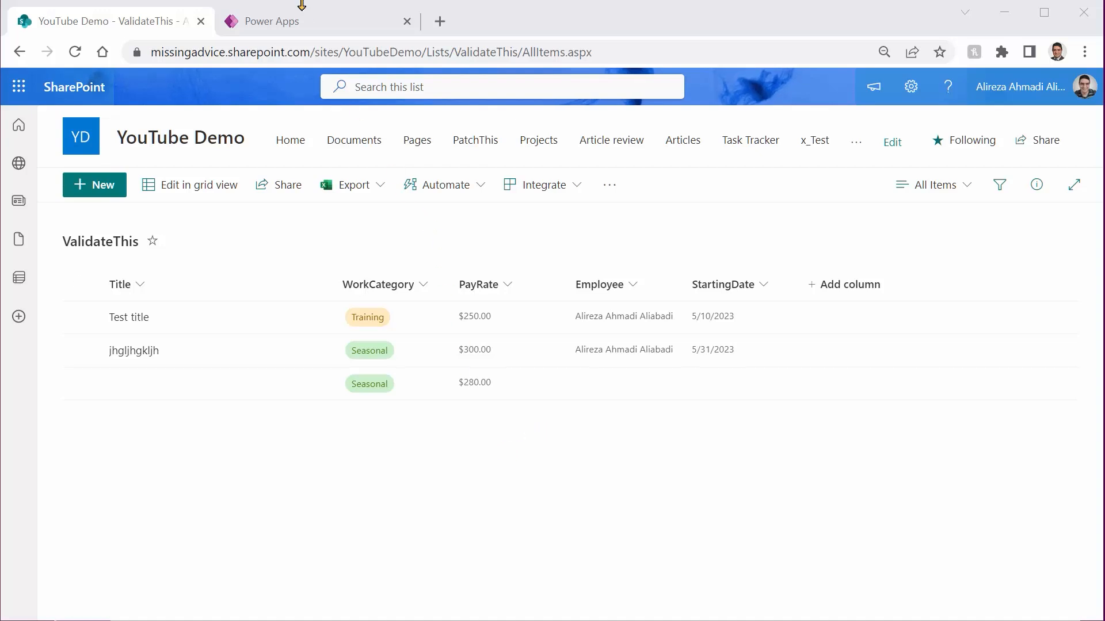
# Switch to Power Apps, preview the app and submit the blank form to test the Title requirement.
pyautogui.click(300, 25)
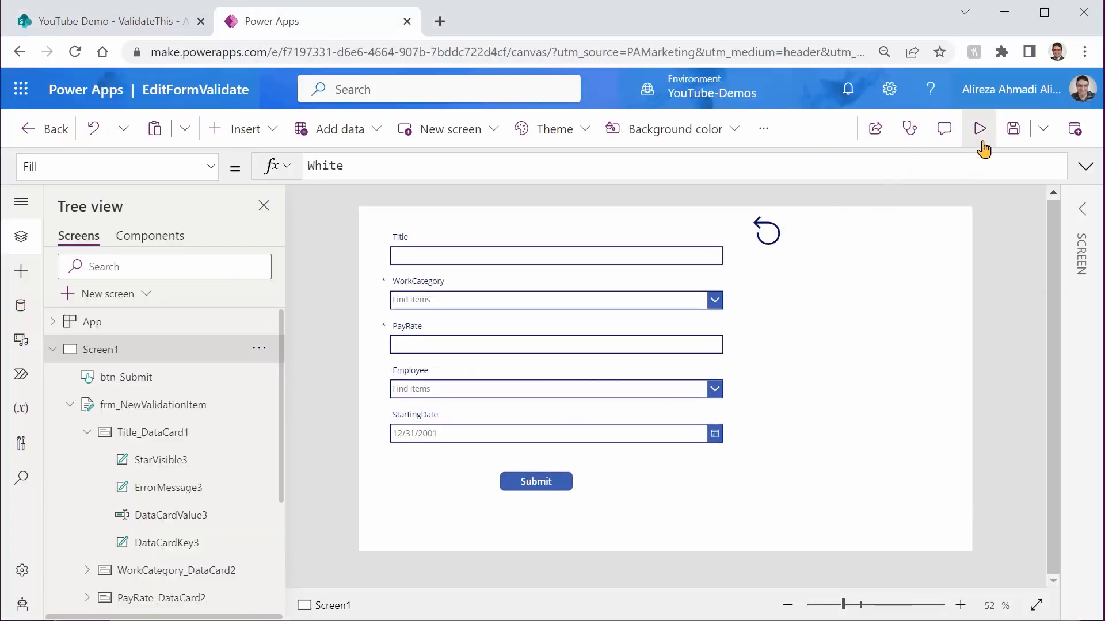
pyautogui.click(979, 128)
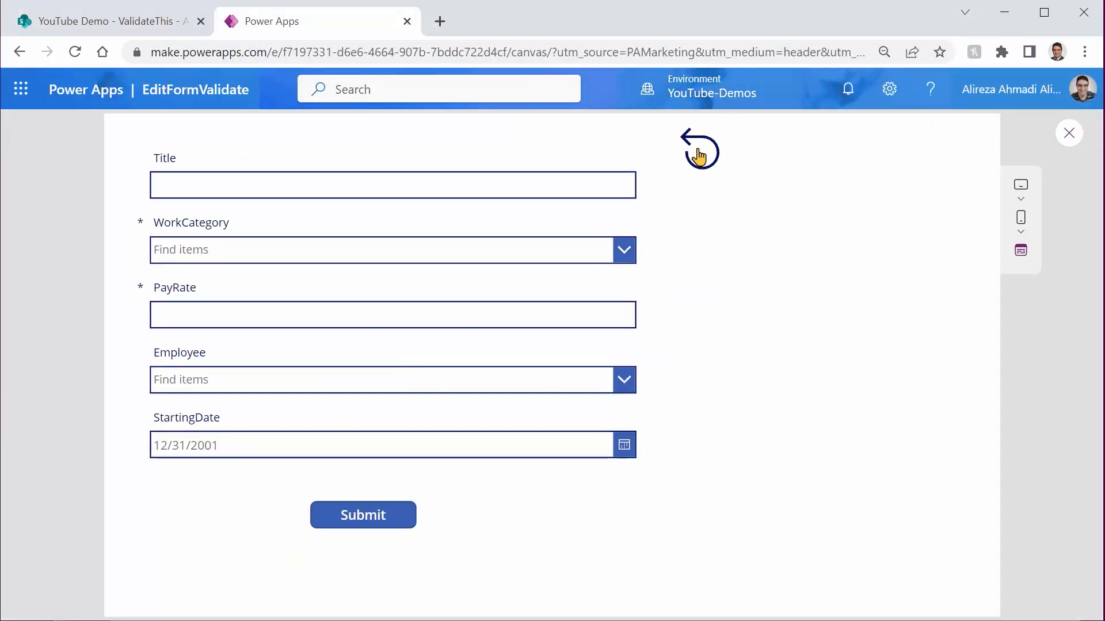
pyautogui.click(357, 516)
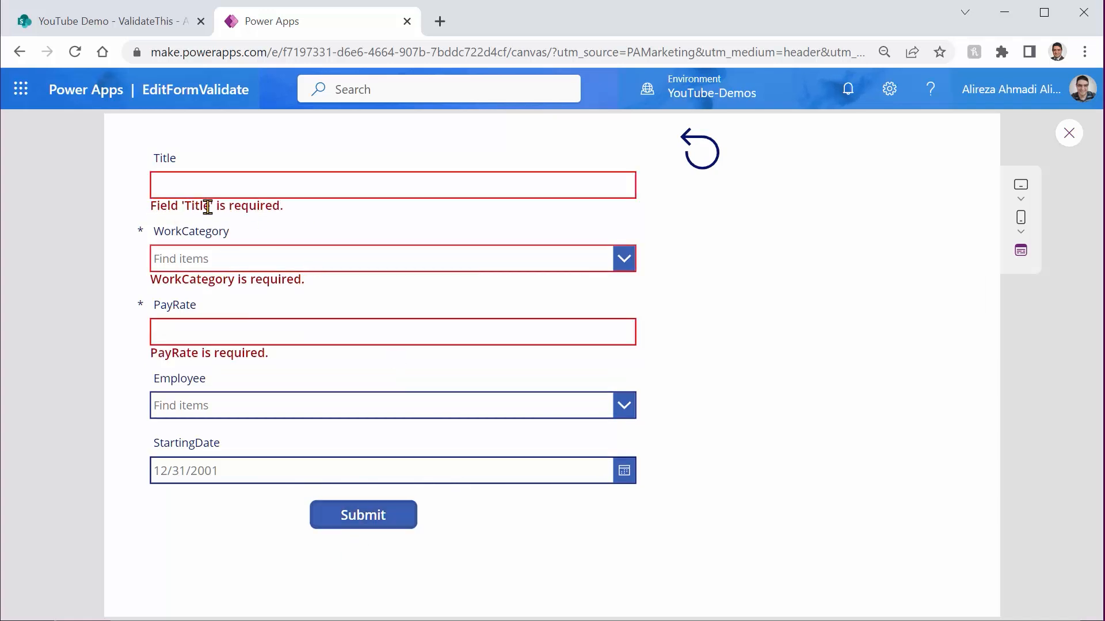
# Exit the preview and inspect the Title card's advanced properties, including its Required setting.
pyautogui.click(1072, 135)
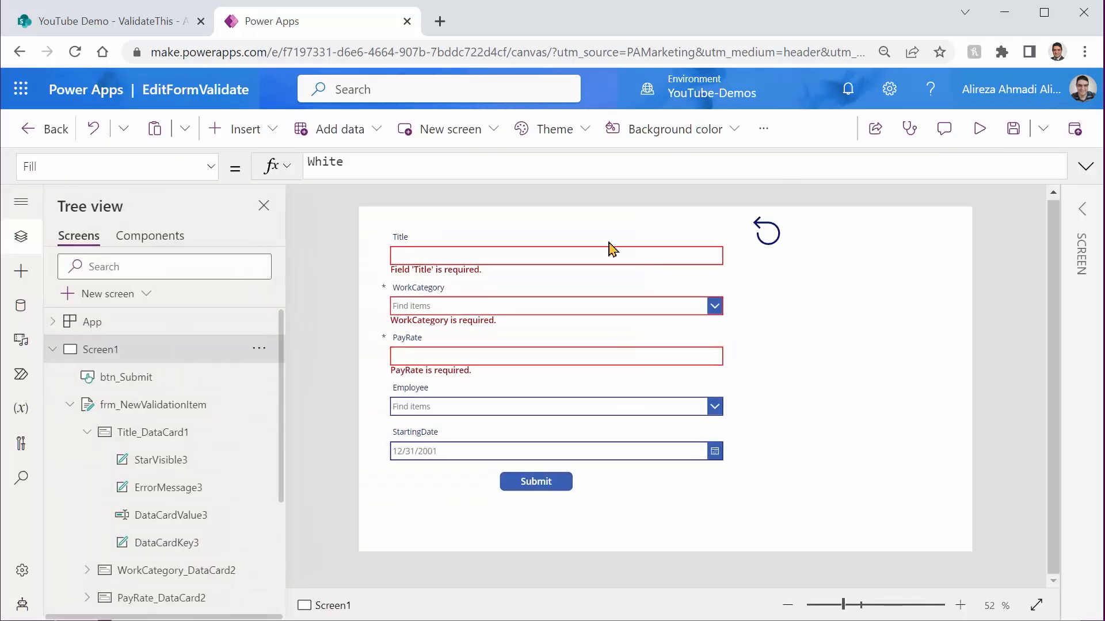
pyautogui.click(611, 248)
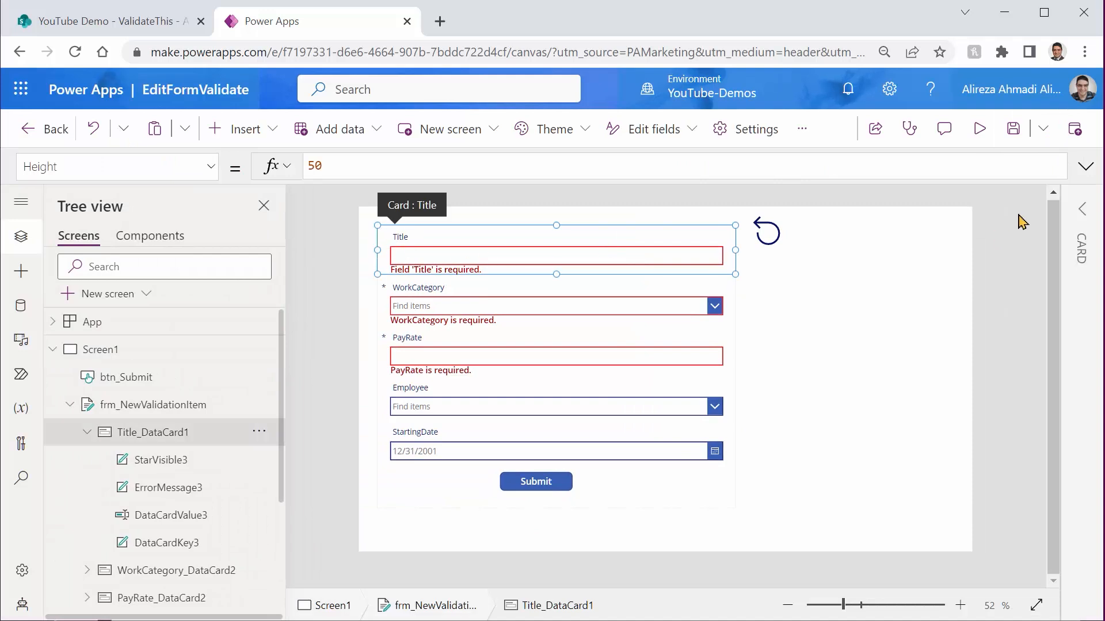
pyautogui.click(1083, 211)
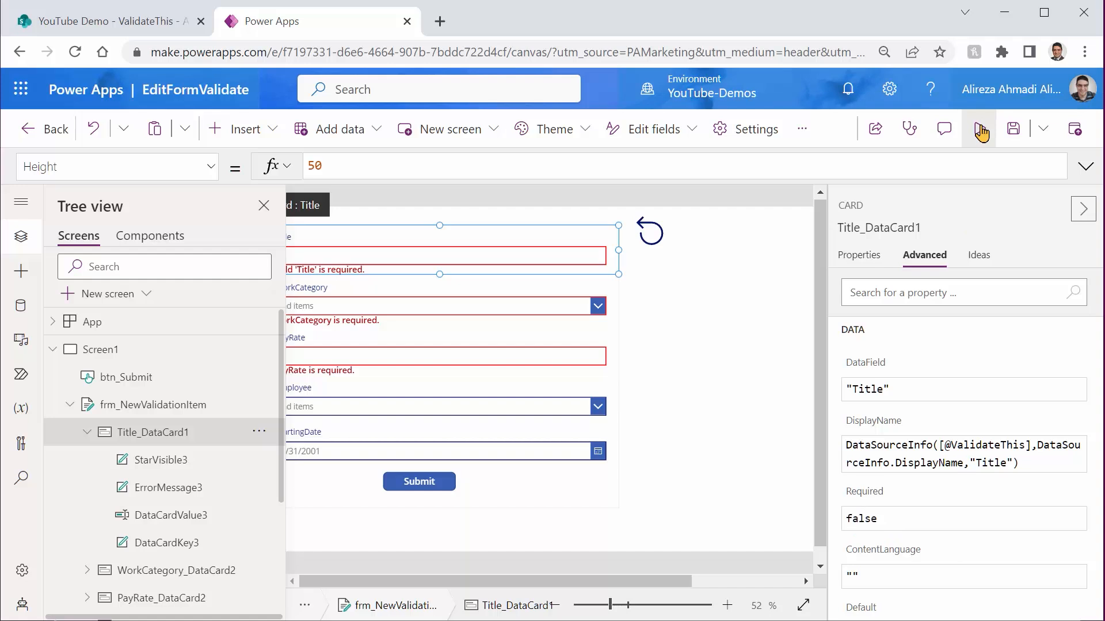
# Preview the app again and test the Title field by entering ugoujhgujgh and leaving the field.
pyautogui.click(978, 128)
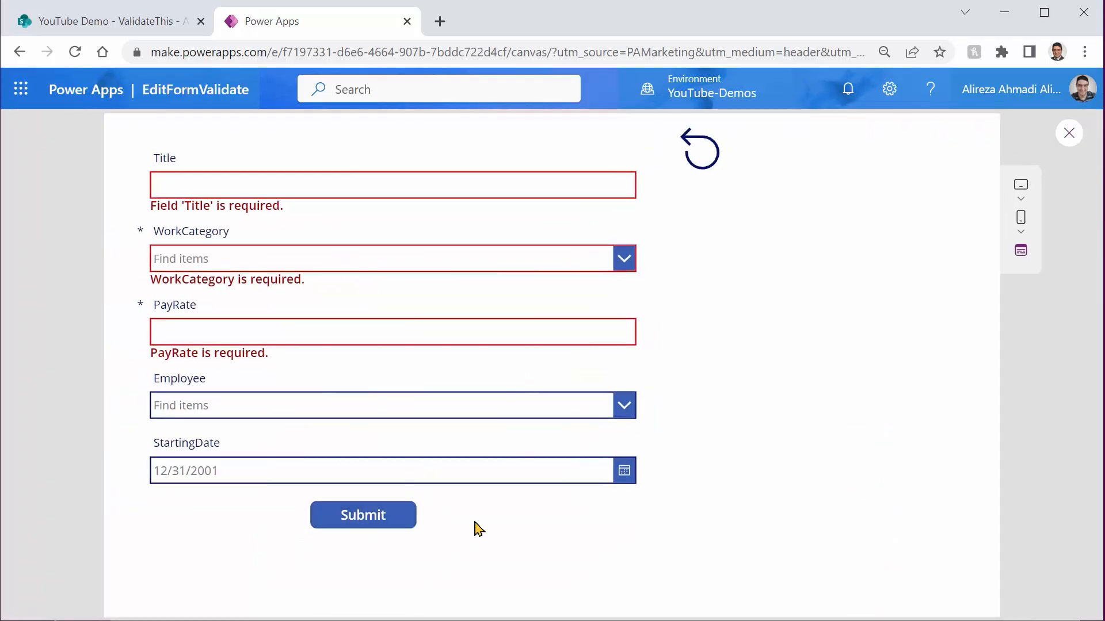
pyautogui.click(327, 187)
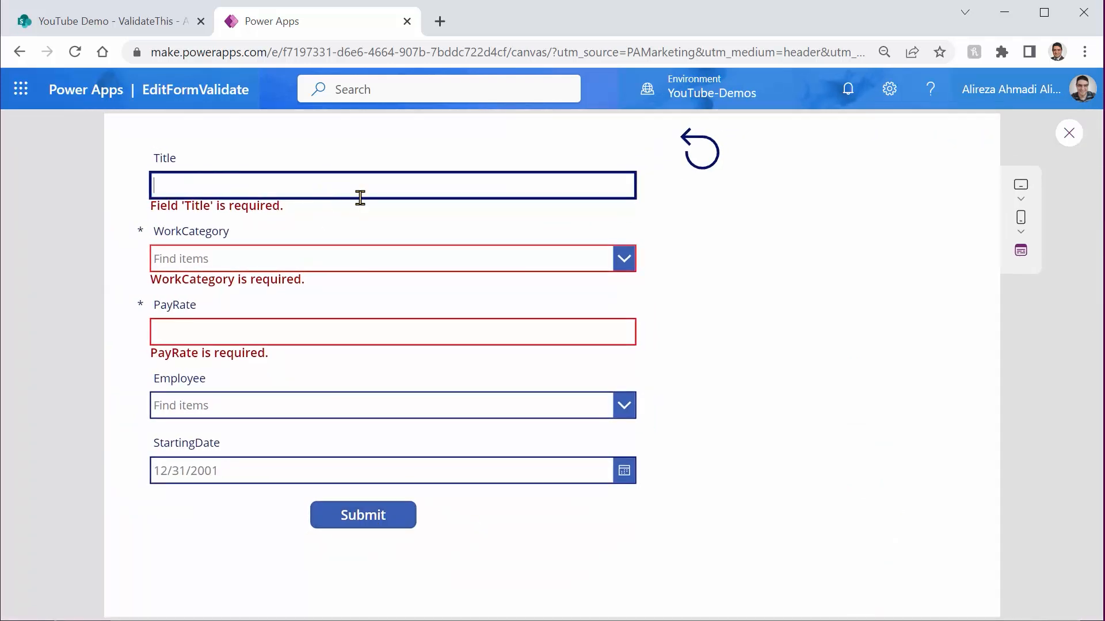
pyautogui.write('ugoujhgujgh')
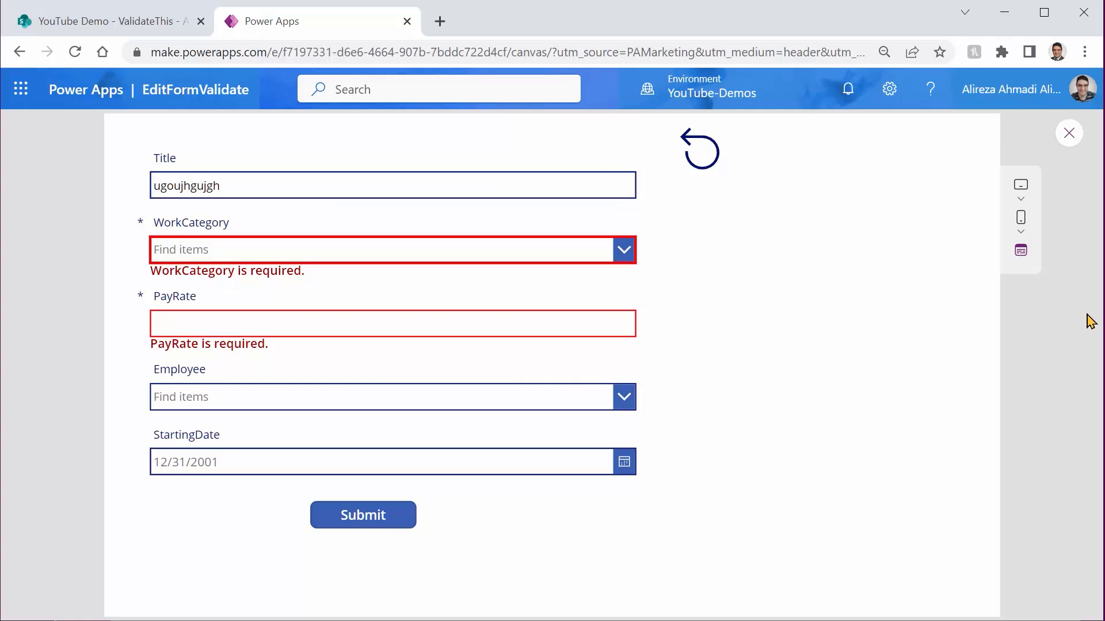
# Clear the Title field, leave it blank and try to submit the form.
pyautogui.hotkey('shift', 'Tab')
pyautogui.press('BackSpace')
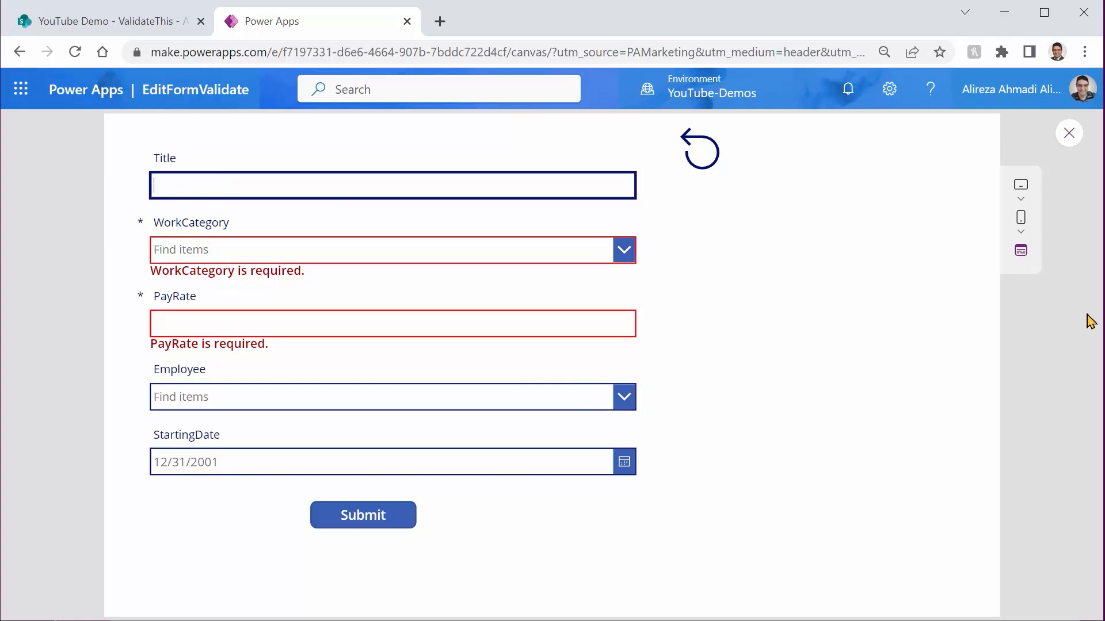
pyautogui.press('Tab')
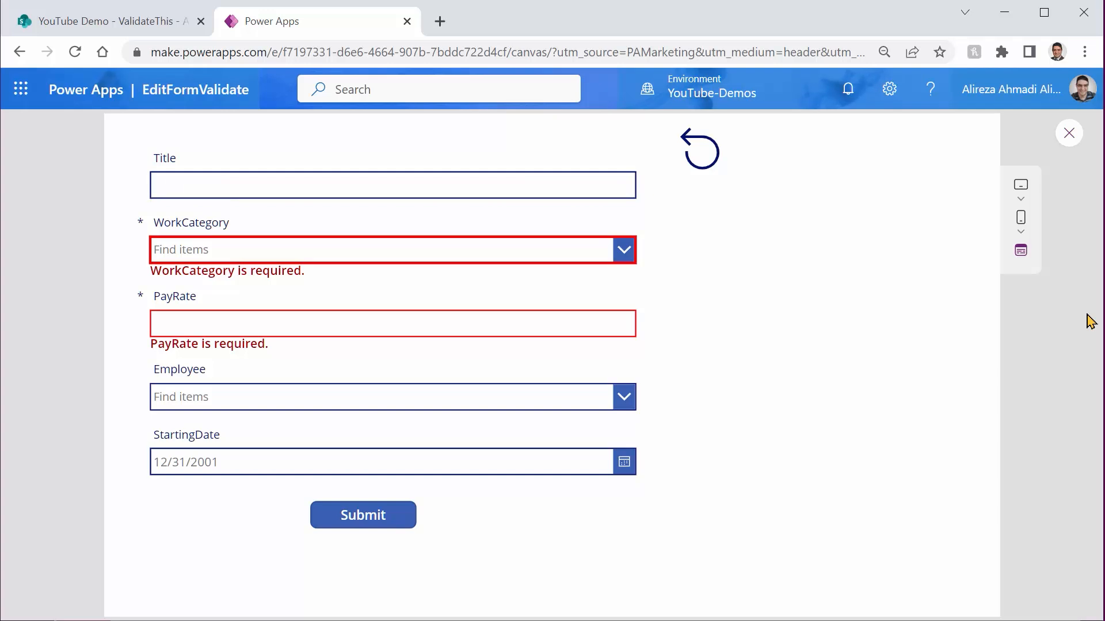
pyautogui.click(374, 527)
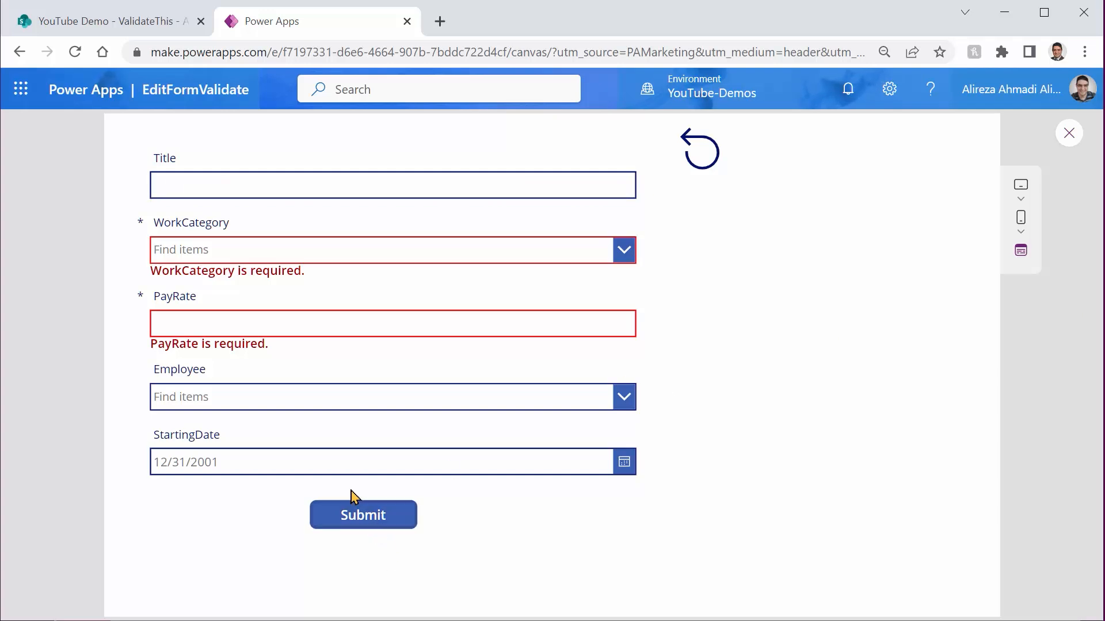
# Submit the form with WorkCategory Seasonal and PayRate 344, leaving Title blank, and reset the form before exiting the preview.
pyautogui.click(624, 250)
pyautogui.click(230, 320)
pyautogui.click(229, 320)
pyautogui.write('344')
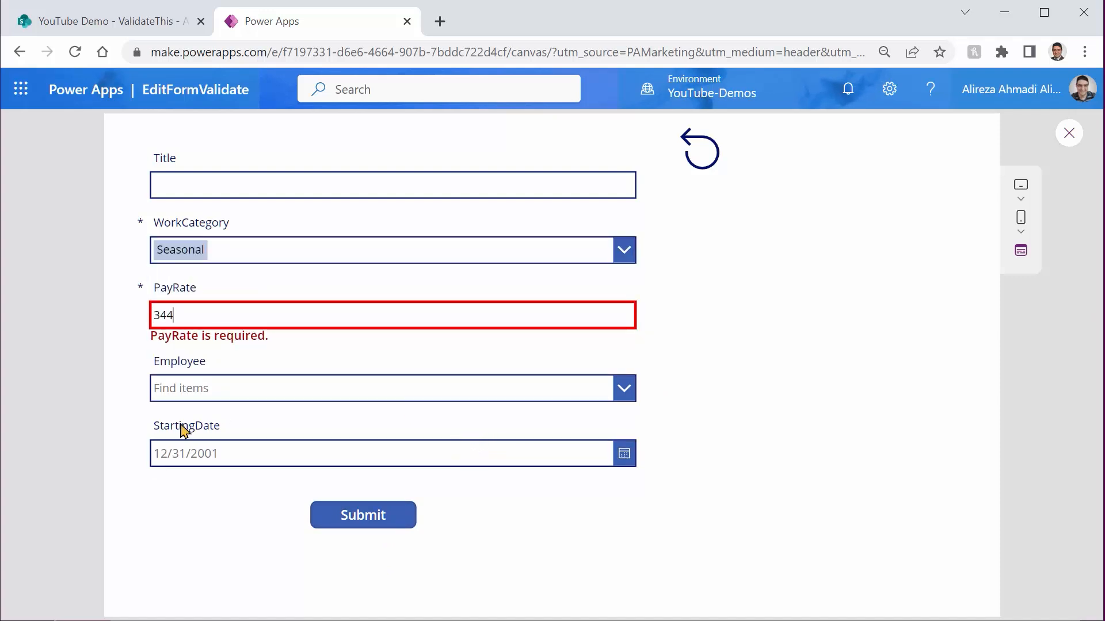
pyautogui.click(246, 513)
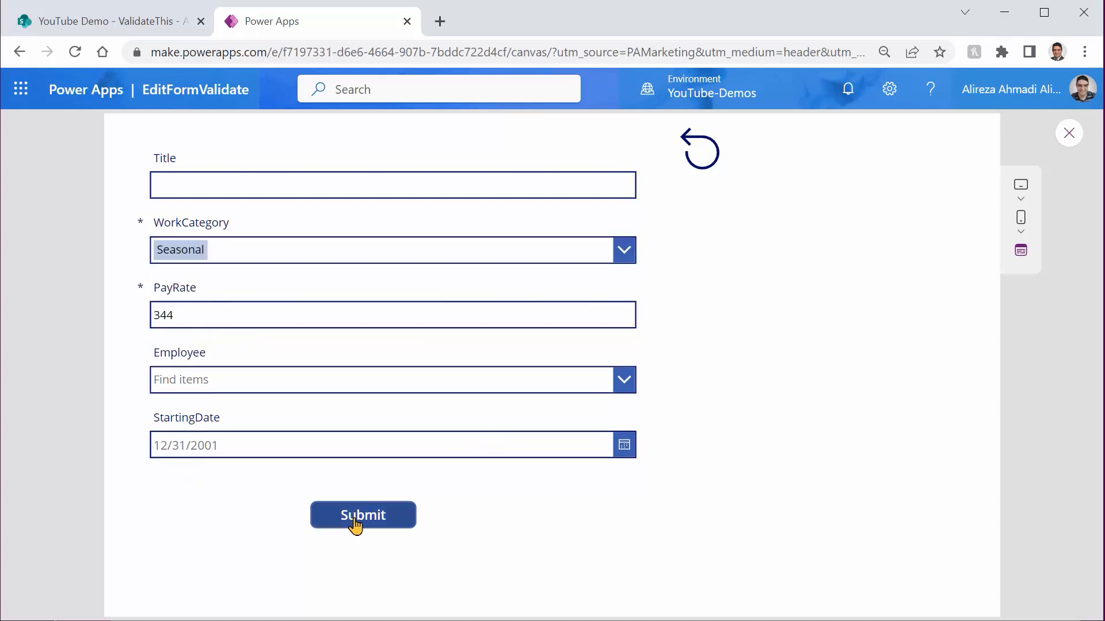
pyautogui.click(356, 525)
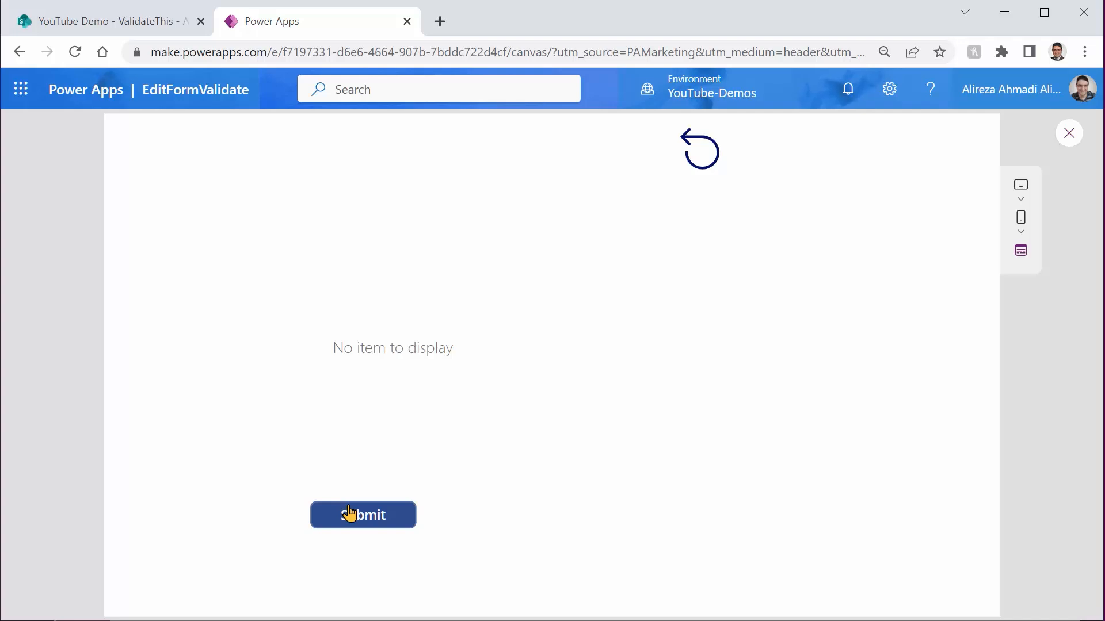
pyautogui.click(693, 155)
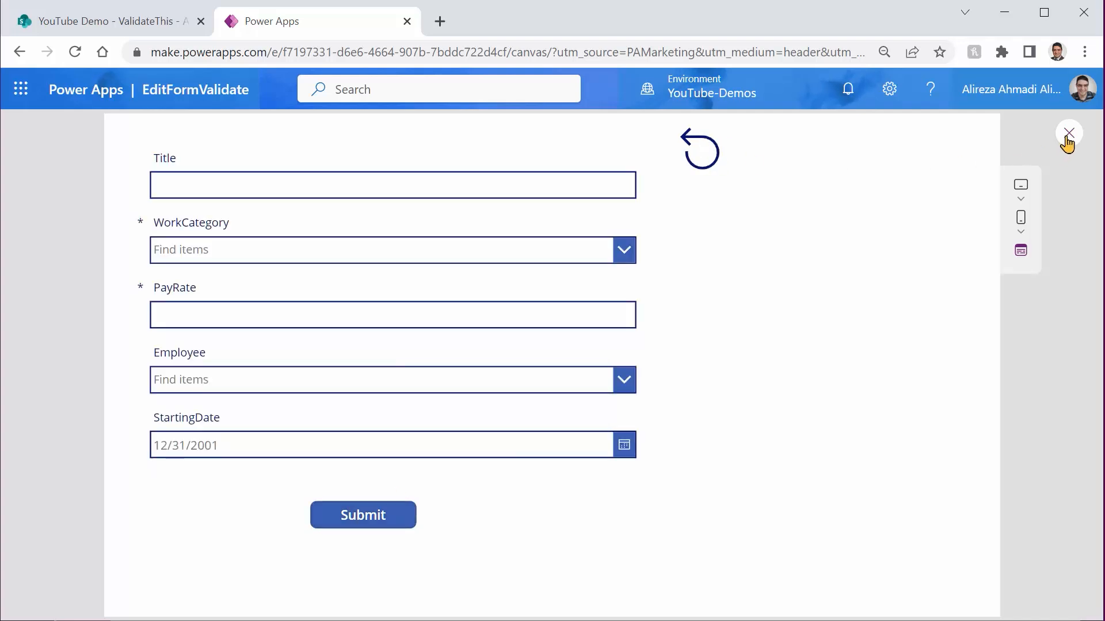
pyautogui.click(1068, 134)
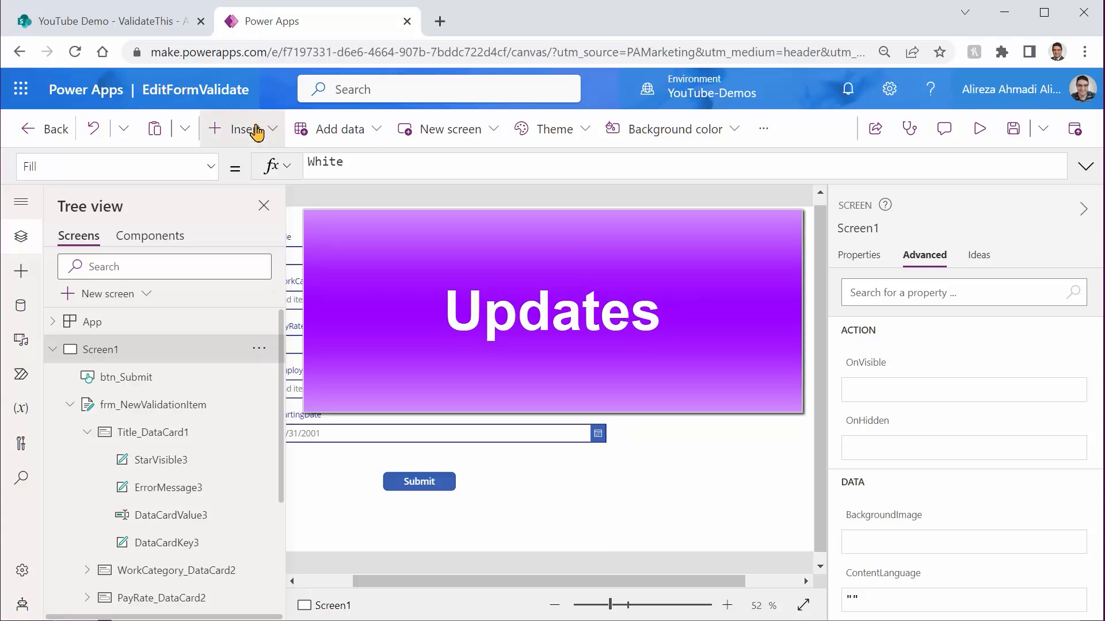
# Insert a button on Screen1 and place it below and beside the reset icon.
pyautogui.click(274, 132)
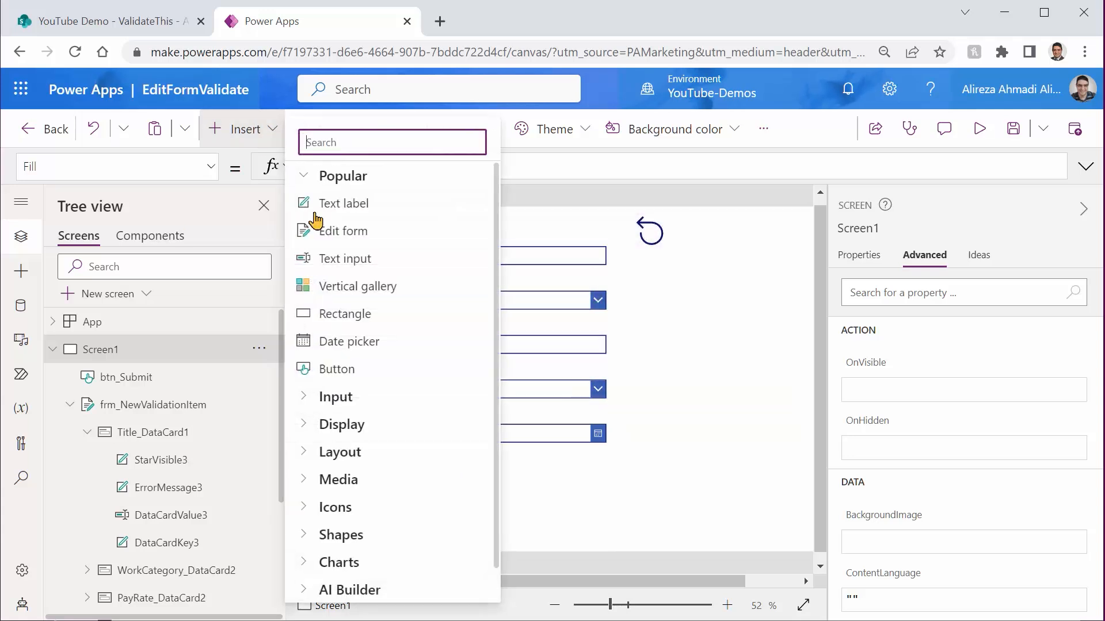
pyautogui.click(305, 367)
pyautogui.moveTo(321, 244); pyautogui.dragTo(724, 277)
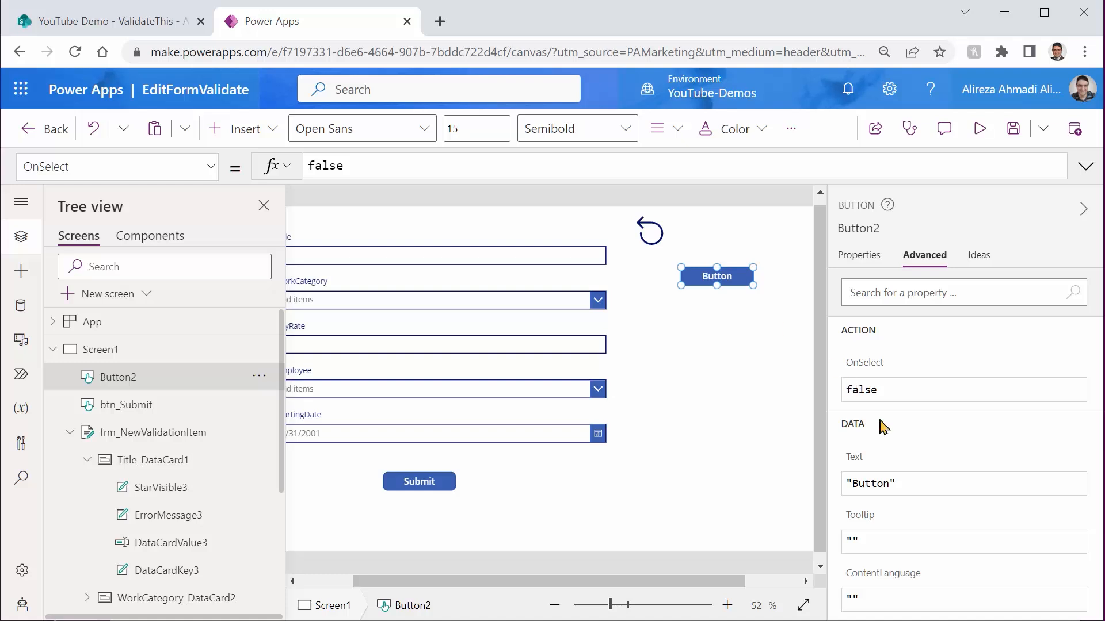
# Rename the new button btn_Research and set its text to Research.
pyautogui.click(859, 255)
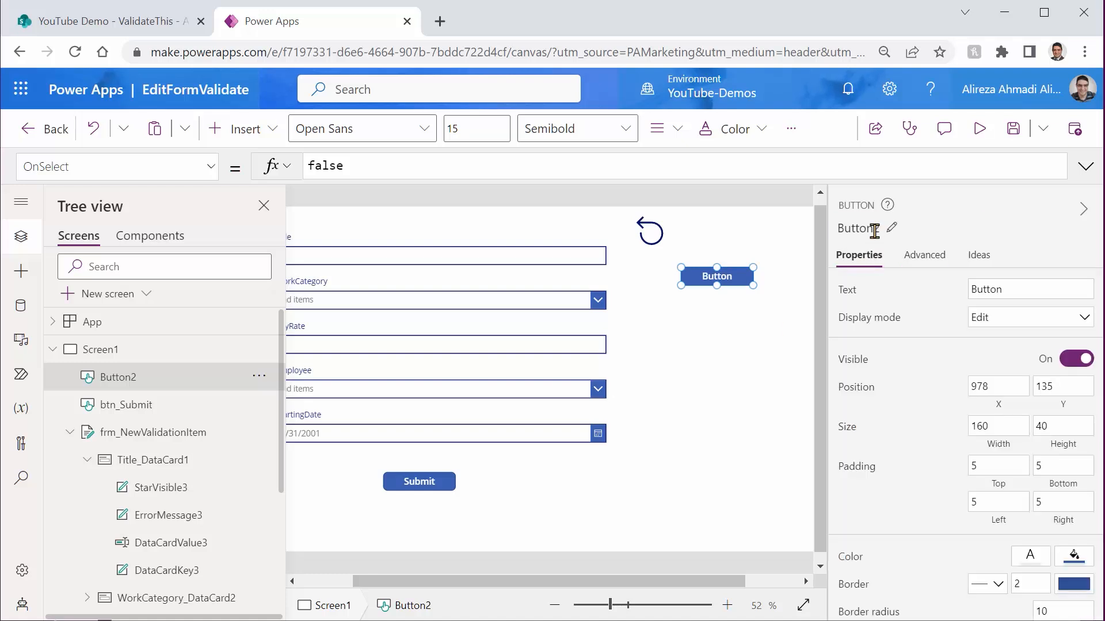
pyautogui.click(874, 231)
pyautogui.write('btn')
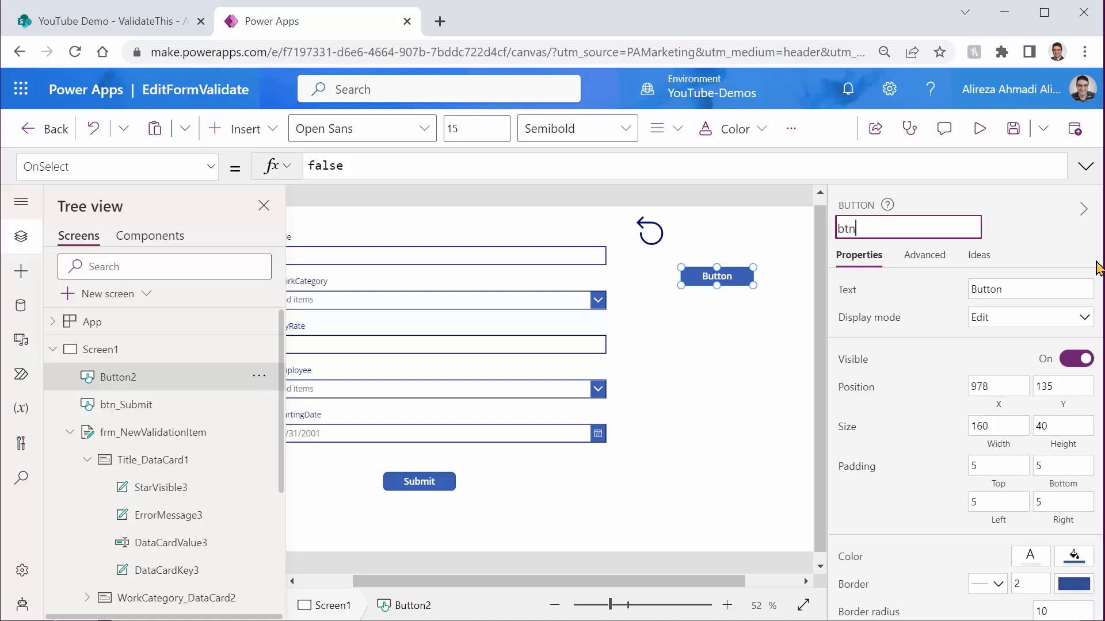
pyautogui.write('_Research')
pyautogui.click(1019, 289)
pyautogui.write('Research')
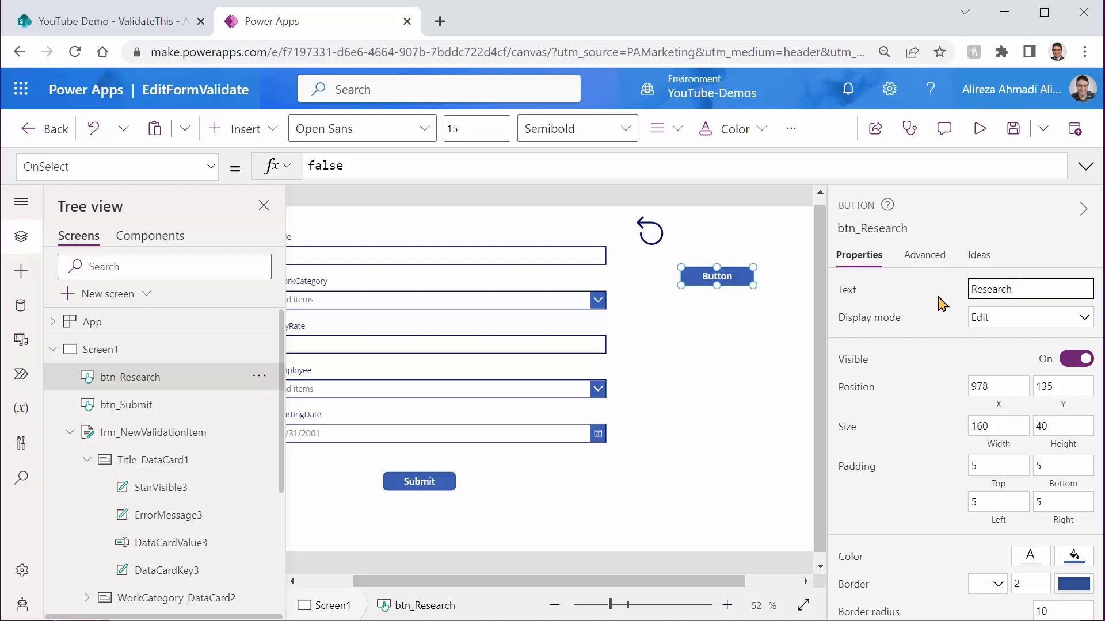
pyautogui.click(767, 472)
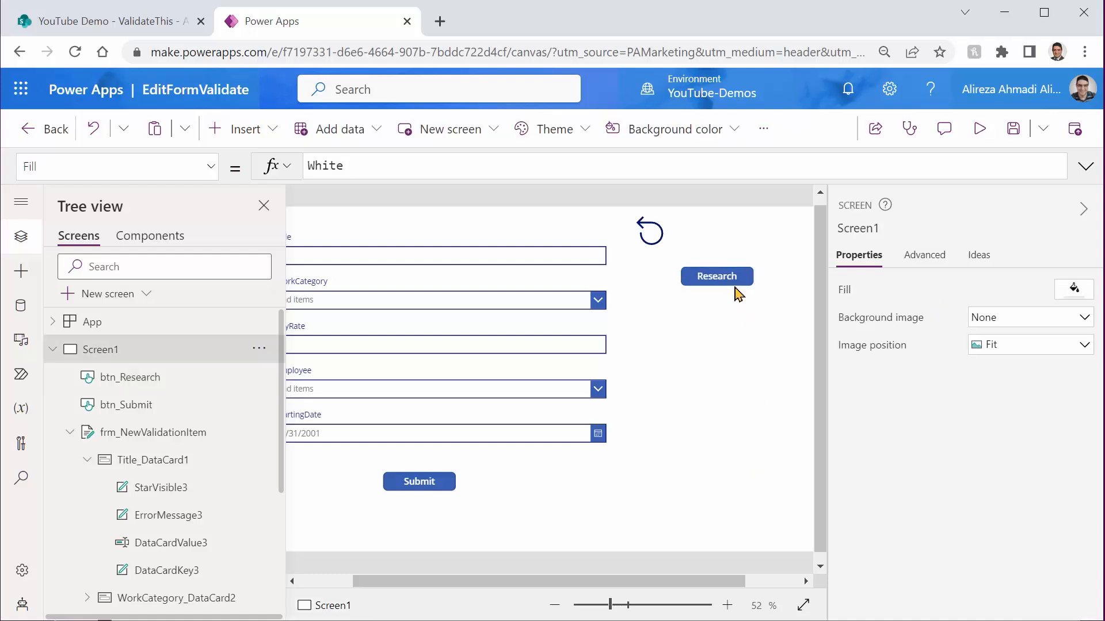
# Set the Research button's OnSelect to Set(var_FormUpdates, frm_NewValidationItem.Updates) and save the app.
pyautogui.click(734, 277)
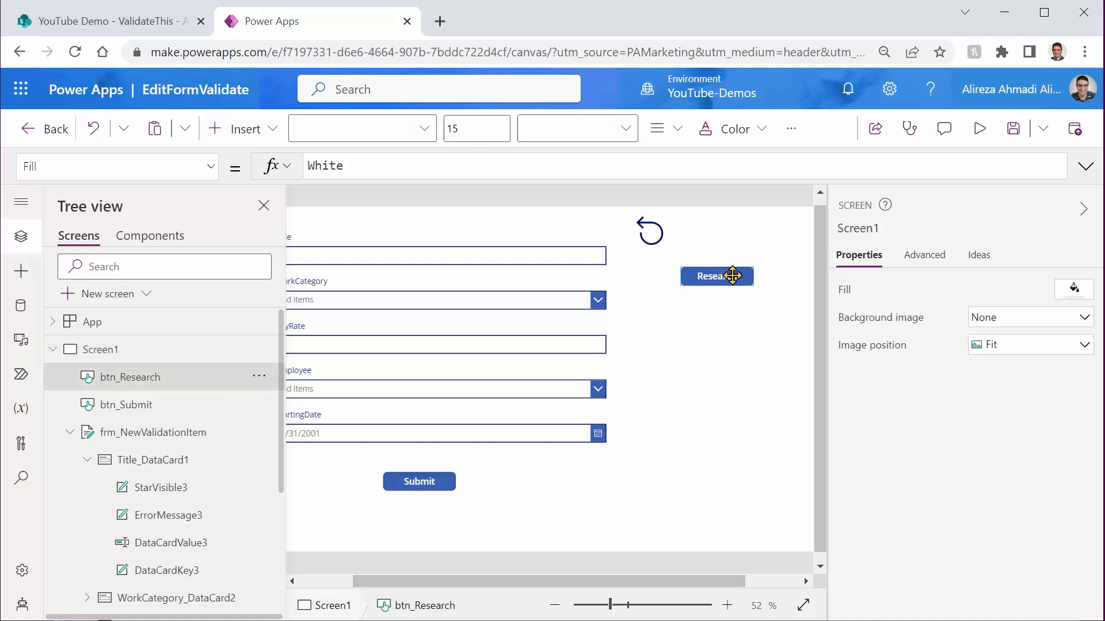
pyautogui.click(438, 161)
pyautogui.write('Set(var_')
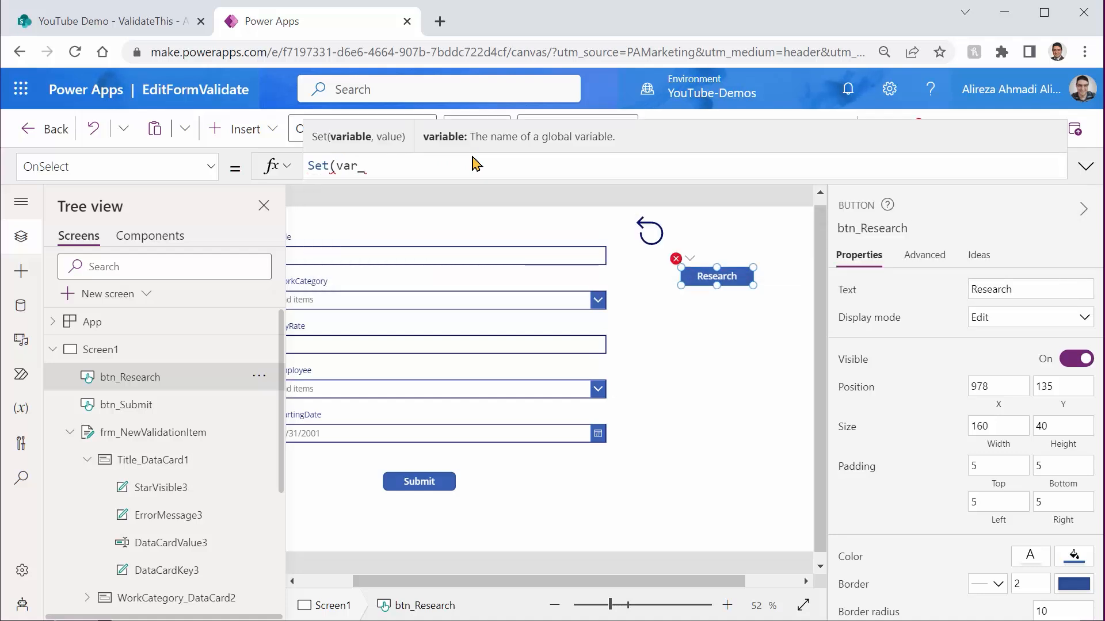
pyautogui.write('FormUpdates, ')
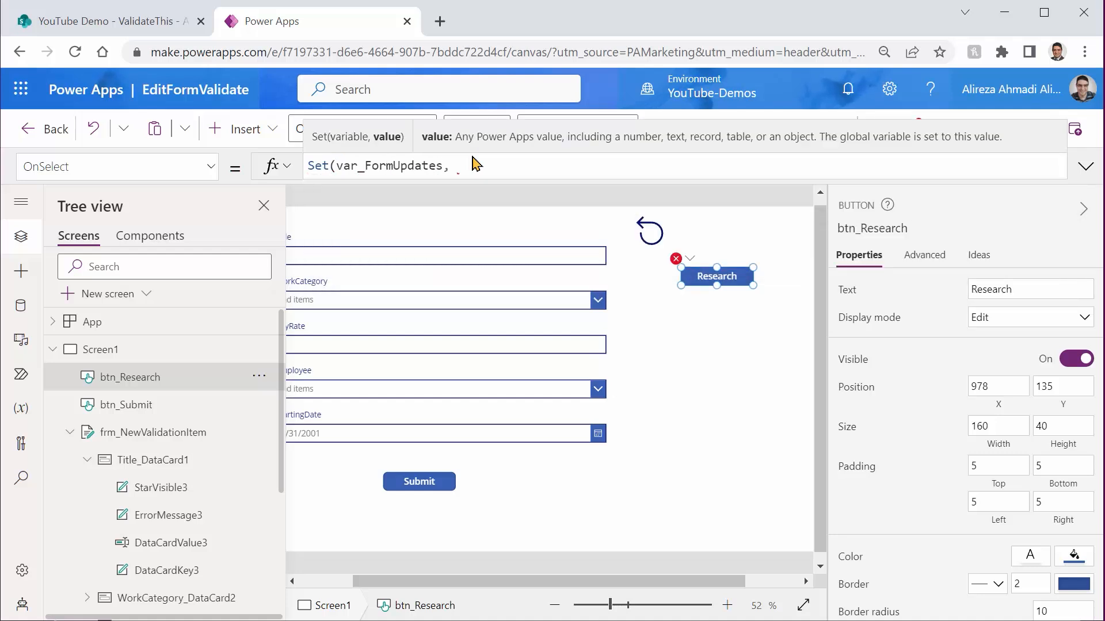
pyautogui.write('frm_NewValidationItem')
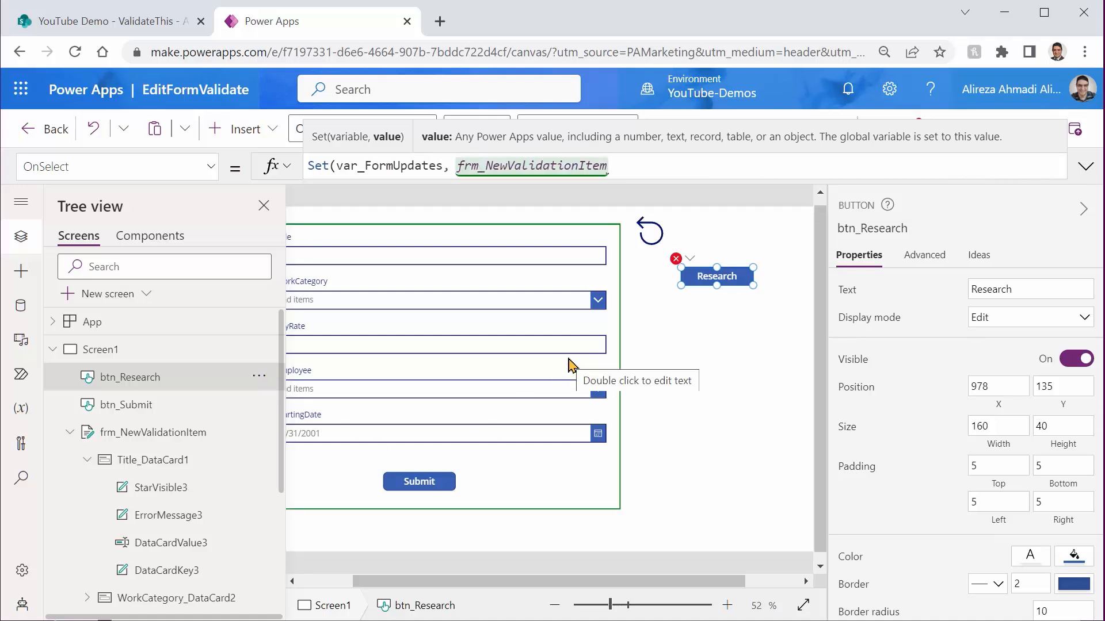
pyautogui.write('.U')
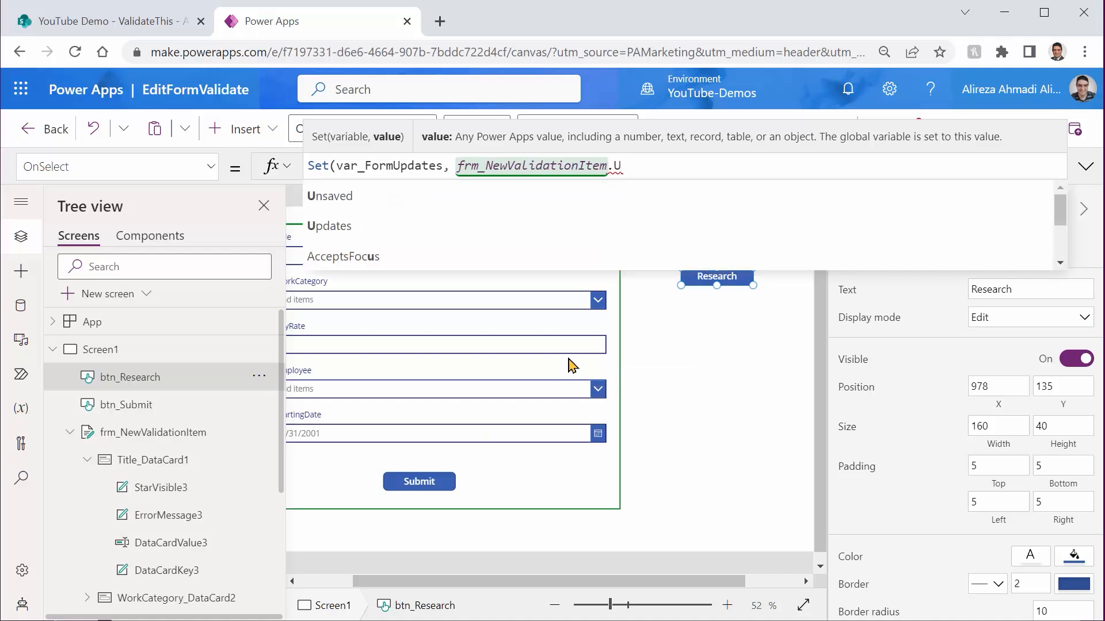
pyautogui.press('Down')
pyautogui.press('Down')
pyautogui.press('Tab')
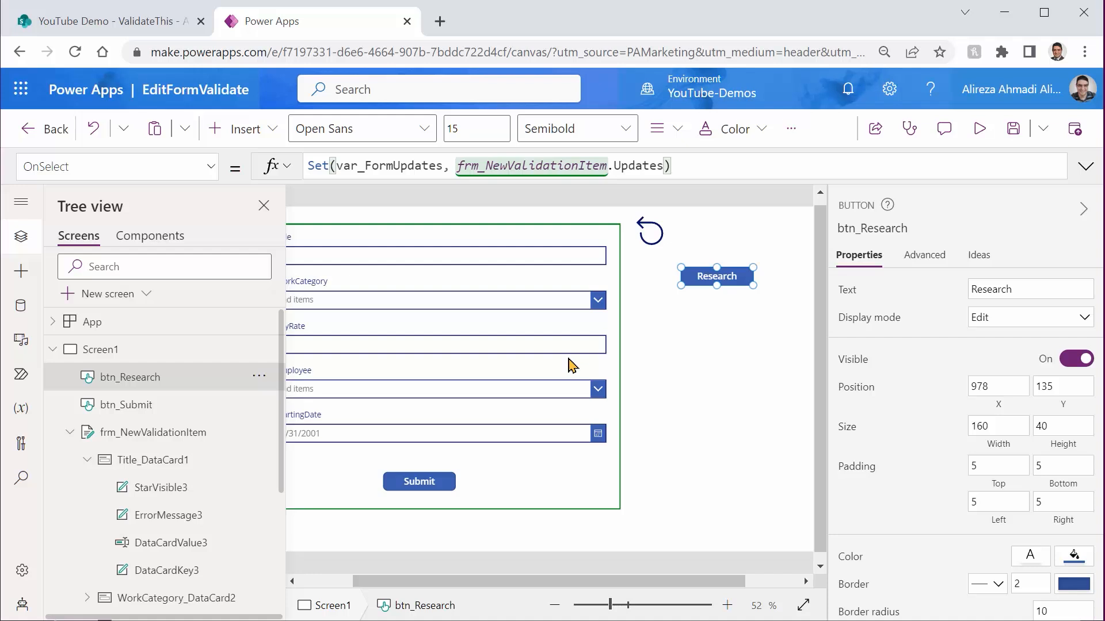
pyautogui.hotkey('ctrl', 's')
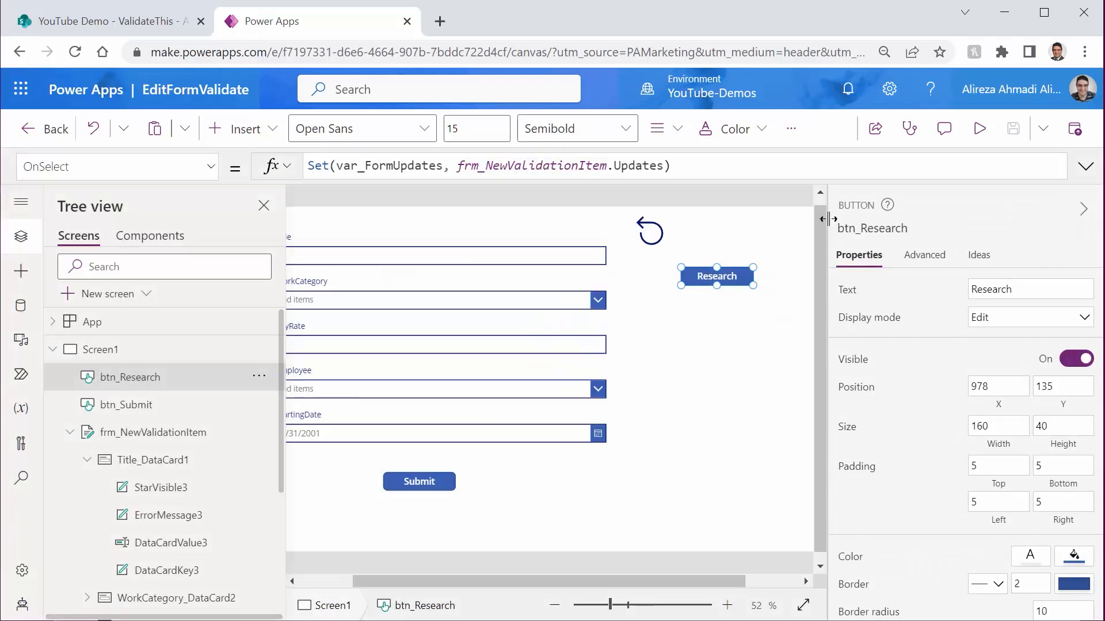
# Preview the app, exit, and inspect the var_FormUpdates record in the Research button's formula.
pyautogui.click(980, 138)
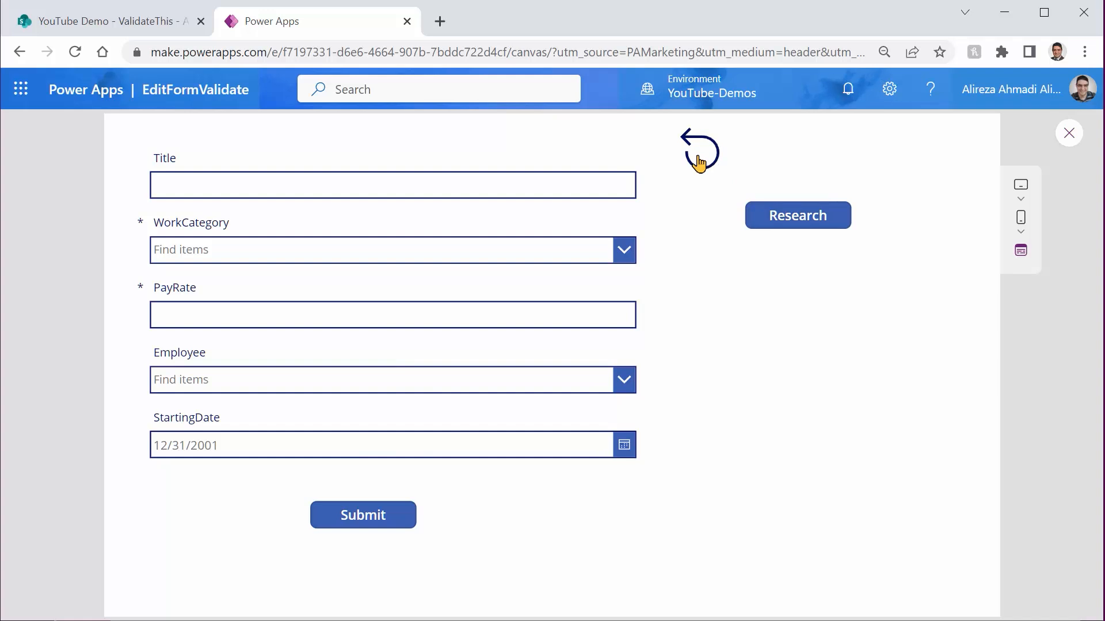
pyautogui.click(1069, 132)
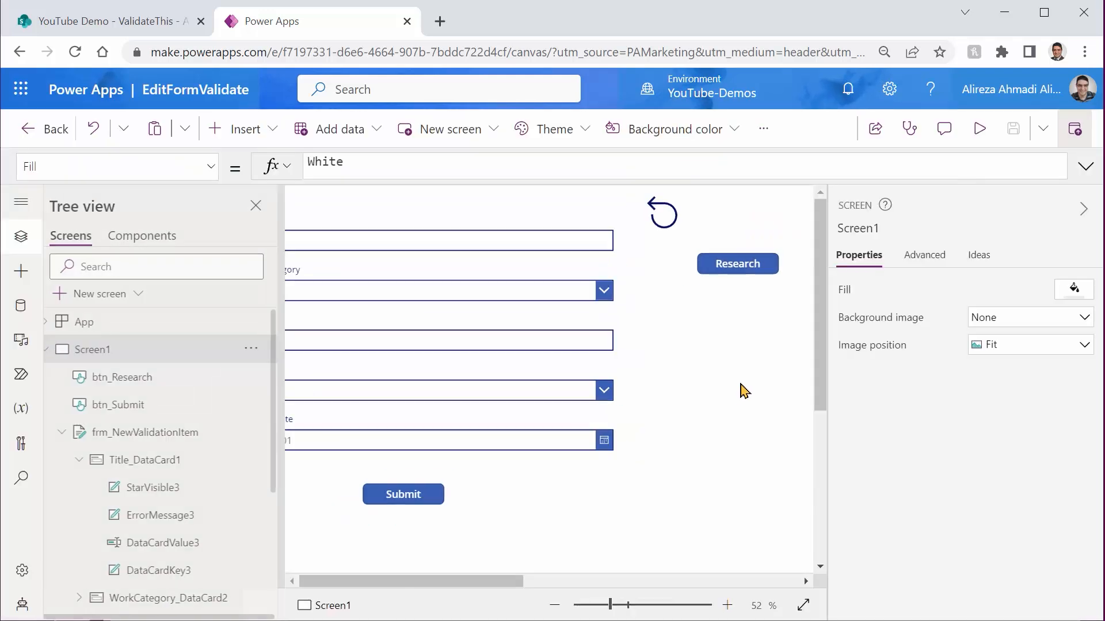
pyautogui.doubleClick(364, 165)
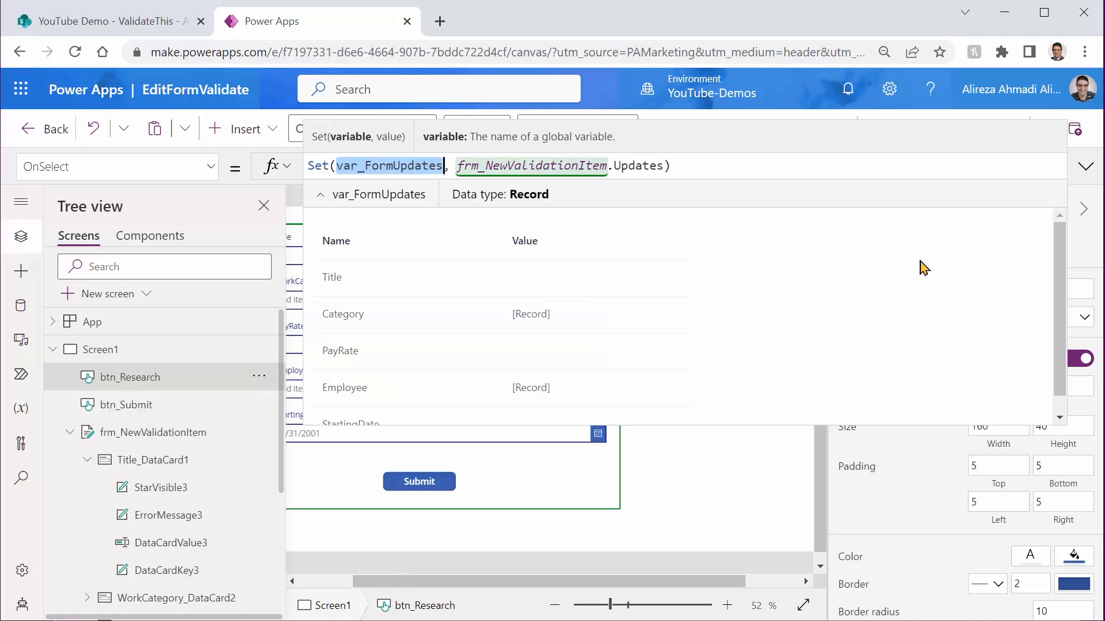
pyautogui.click(922, 263)
# Preview the app, enter ghnhgd in Title and erase it, and run the Research button.
pyautogui.click(981, 133)
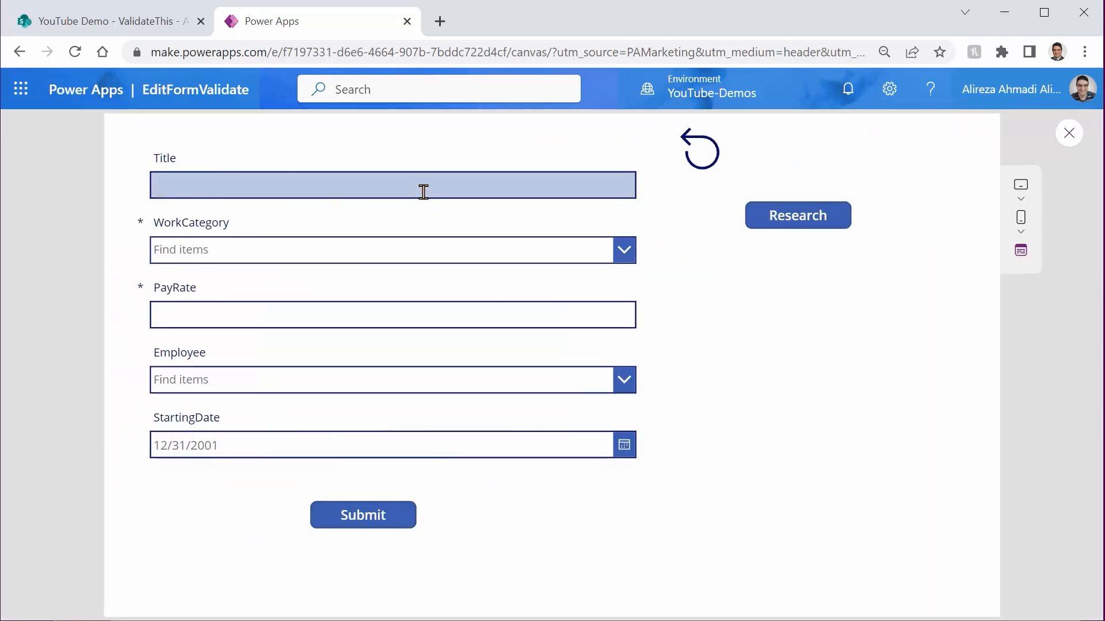
pyautogui.click(424, 189)
pyautogui.write('ghnhgd')
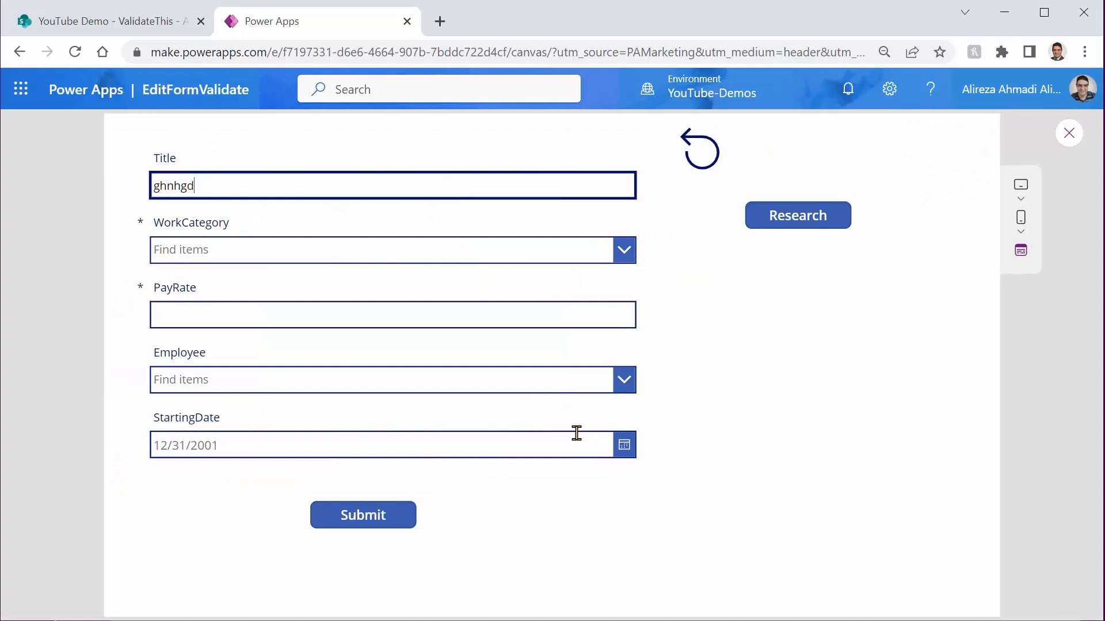
pyautogui.press('BackSpace')
pyautogui.press('BackSpace')
pyautogui.press('BackSpace')
pyautogui.press('BackSpace')
pyautogui.press('BackSpace')
pyautogui.press('BackSpace')
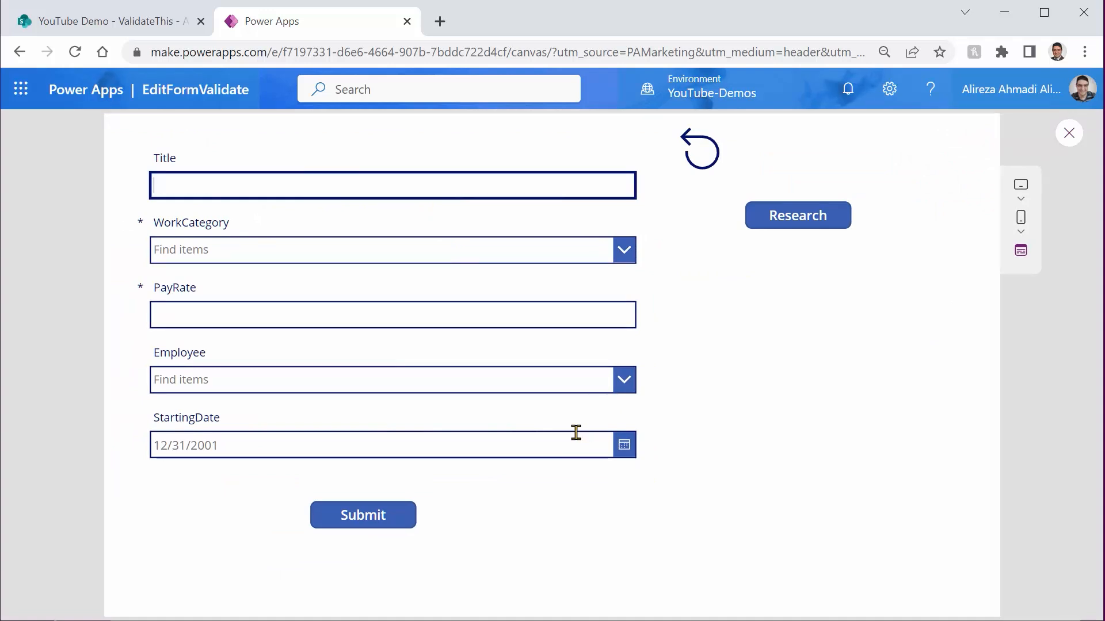
pyautogui.click(815, 222)
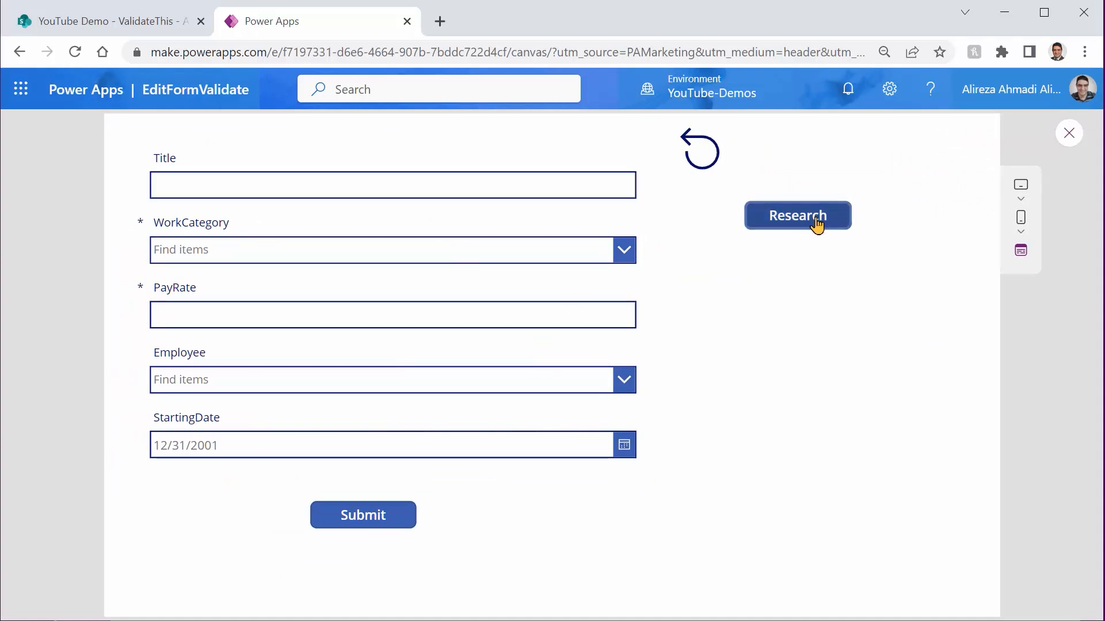
# Exit the preview and examine the var_FormUpdates record again, checking its Title value.
pyautogui.click(1068, 133)
pyautogui.click(716, 274)
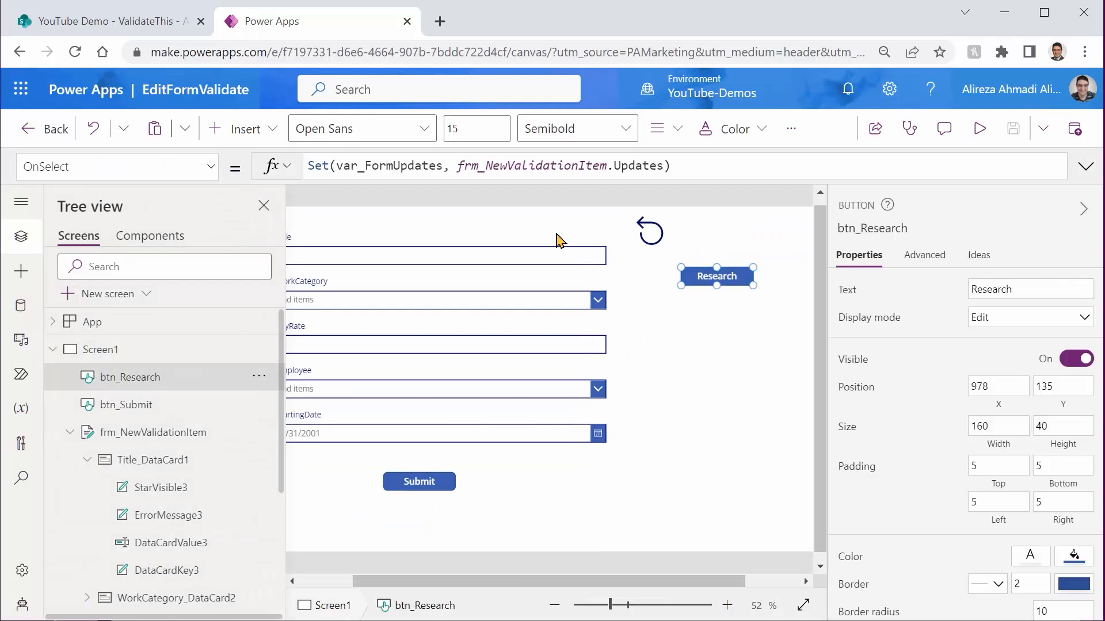
pyautogui.doubleClick(402, 167)
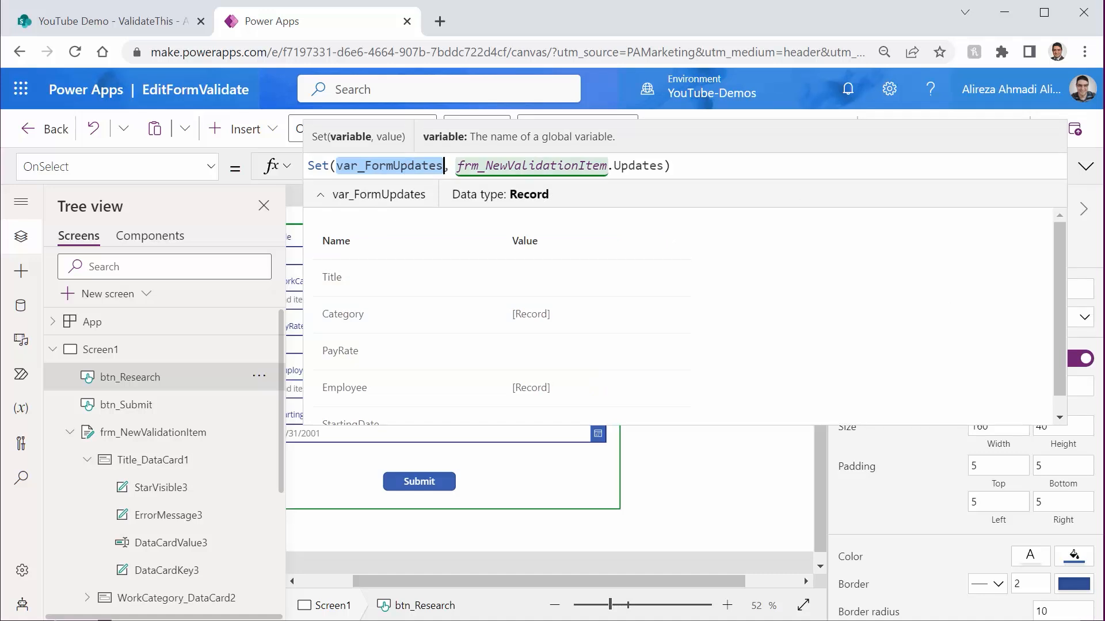
pyautogui.click(648, 498)
# Add a semicolon and new line to the Research button's OnSelect formula and copy the frm_NewValidationItem.Updates expression.
pyautogui.click(690, 273)
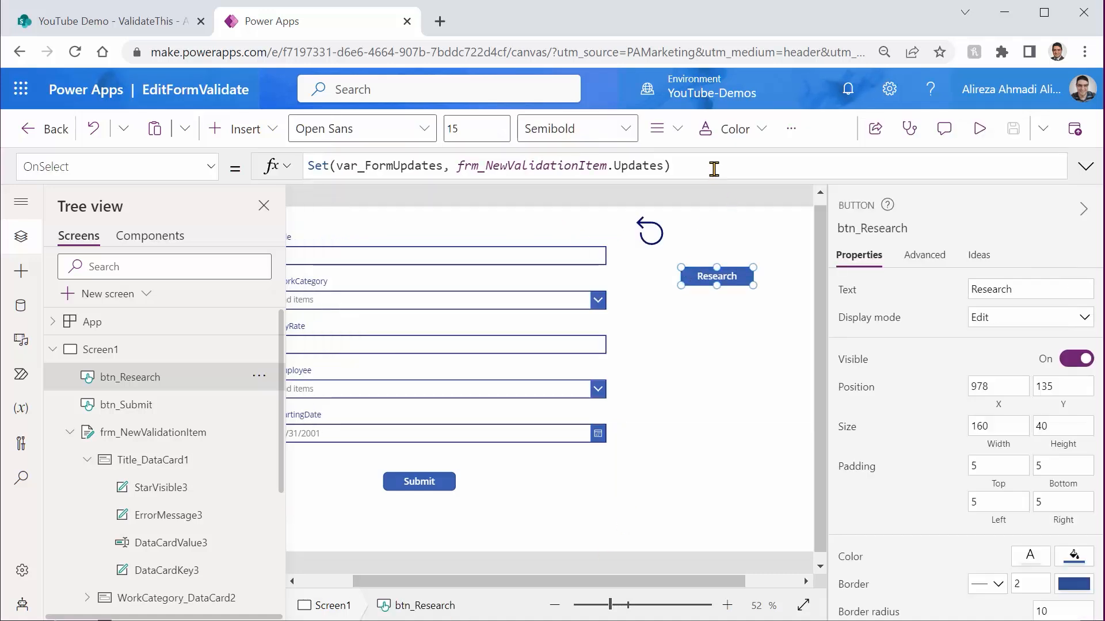
pyautogui.click(714, 170)
pyautogui.write(';')
pyautogui.hotkey('shift', 'Return')
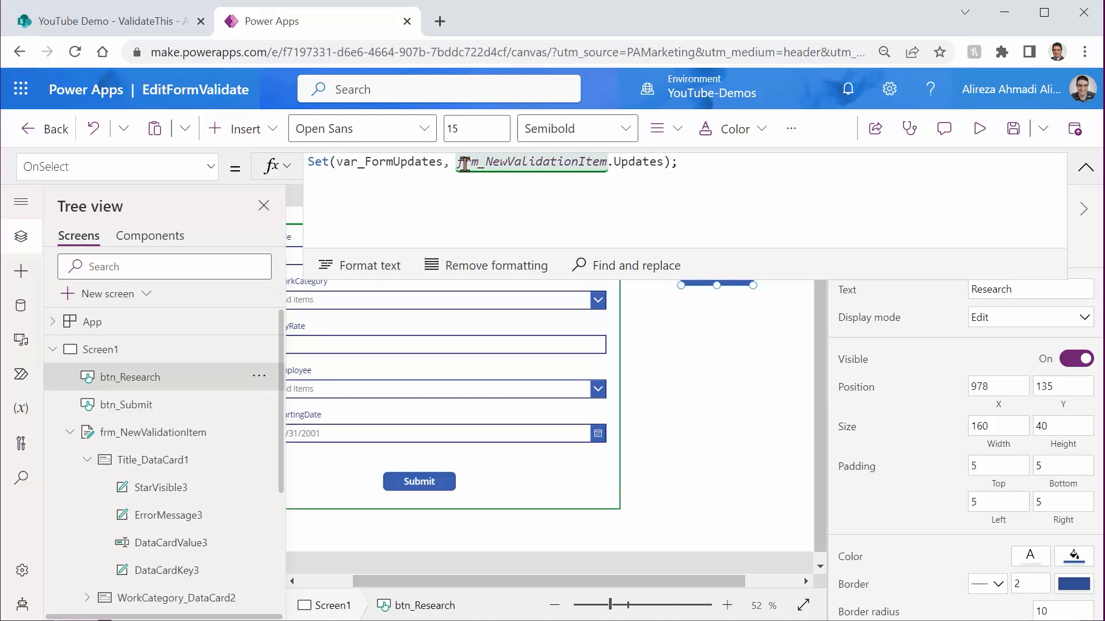
pyautogui.doubleClick(463, 163)
pyautogui.hotkey('ctrl', 'shift', 'Right')
pyautogui.hotkey('ctrl', 'c')
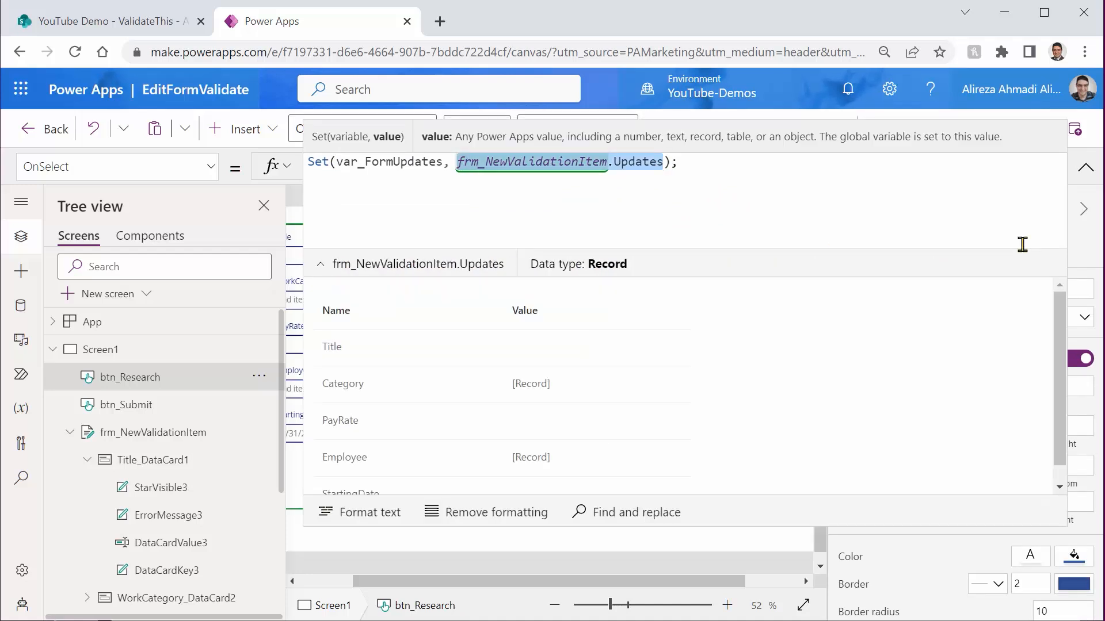
# Add a second Set statement to the Research button's formula that stores frm_NewValidationItem.Updates in var_JSONUpdates.
pyautogui.click(1022, 244)
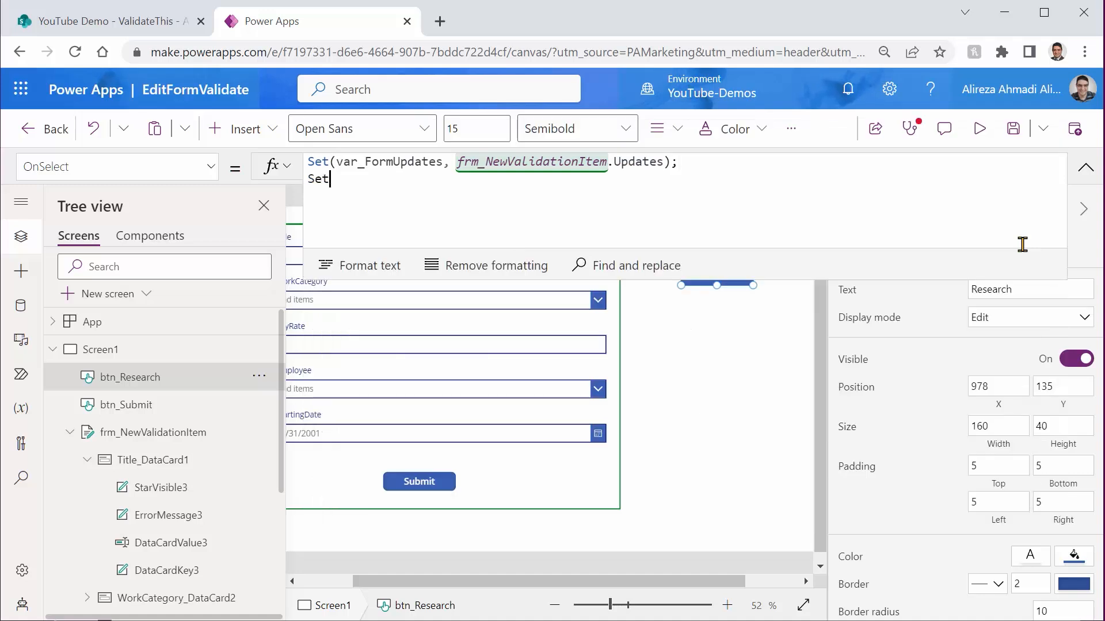
pyautogui.write('(JSONUpdates')
pyautogui.hotkey('ctrl', 'Left')
pyautogui.write('var_')
pyautogui.press('End')
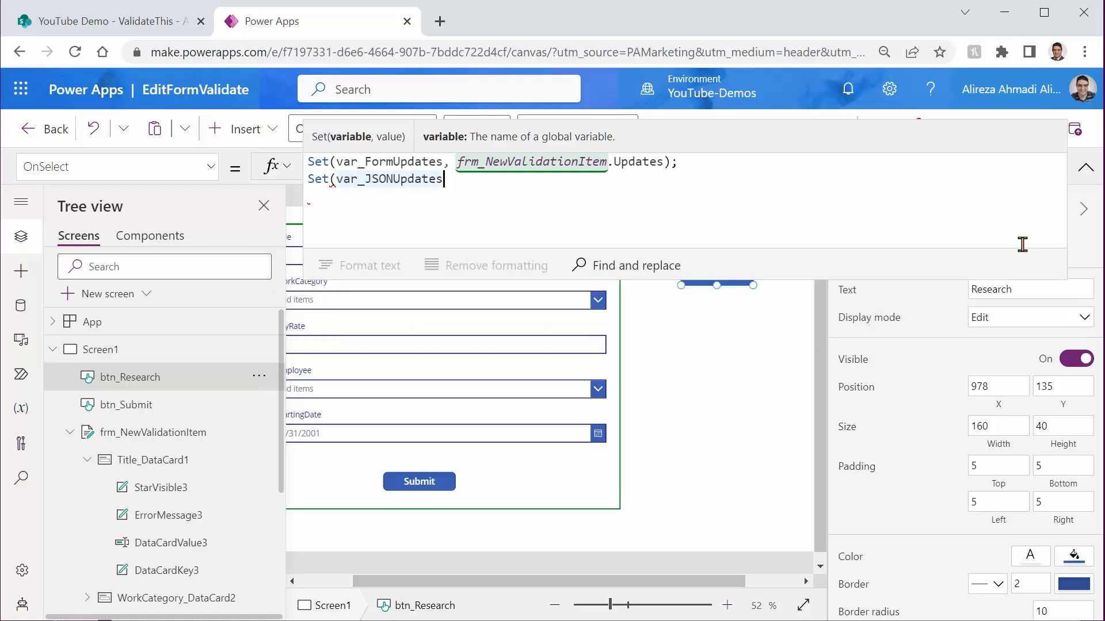
pyautogui.write(',')
pyautogui.hotkey('ctrl', 'v')
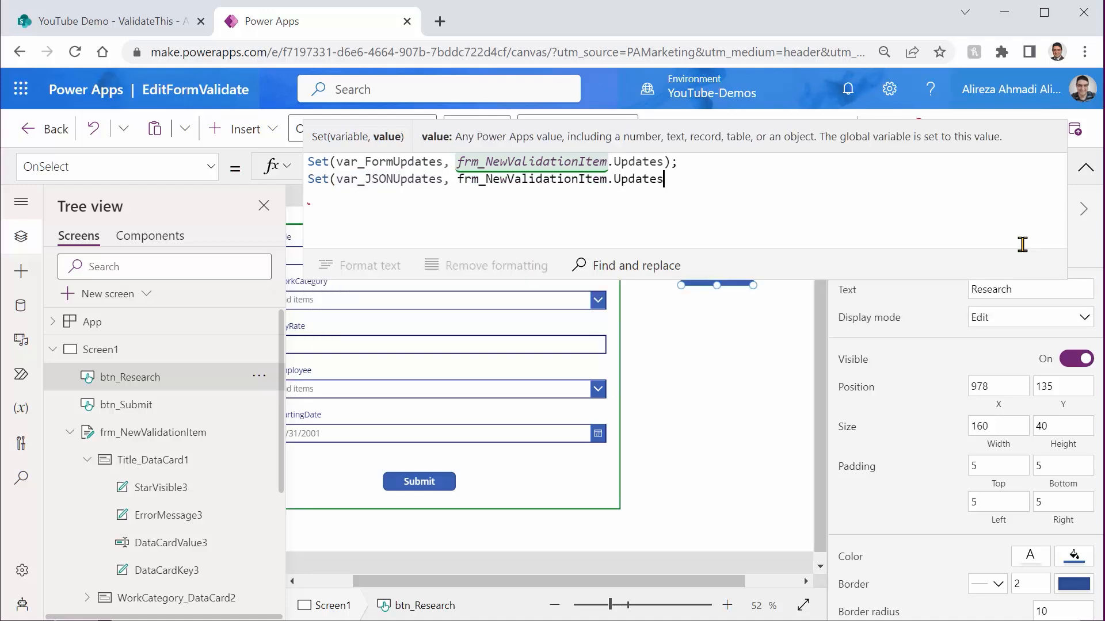
pyautogui.write(')')
# Wrap frm_NewValidationItem.Updates in the var_JSONUpdates statement with the JSON function.
pyautogui.hotkey('ctrl', 'Left')
pyautogui.hotkey('ctrl', 'Left')
pyautogui.hotkey('ctrl', 'Left')
pyautogui.hotkey('ctrl', 'Left')
pyautogui.press('Right')
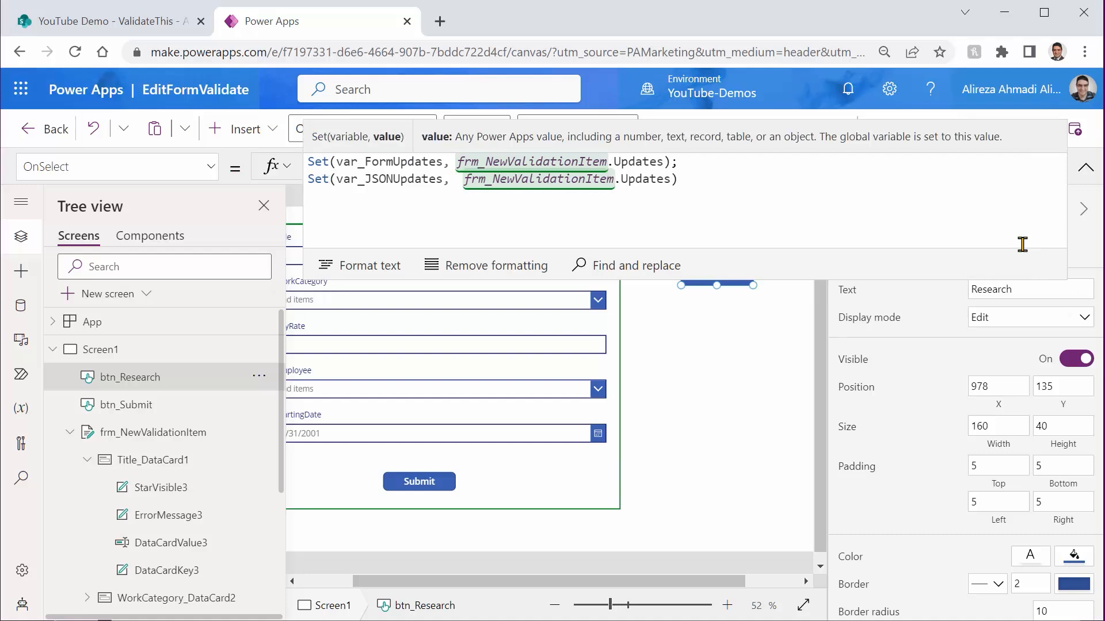
pyautogui.write('JSON(')
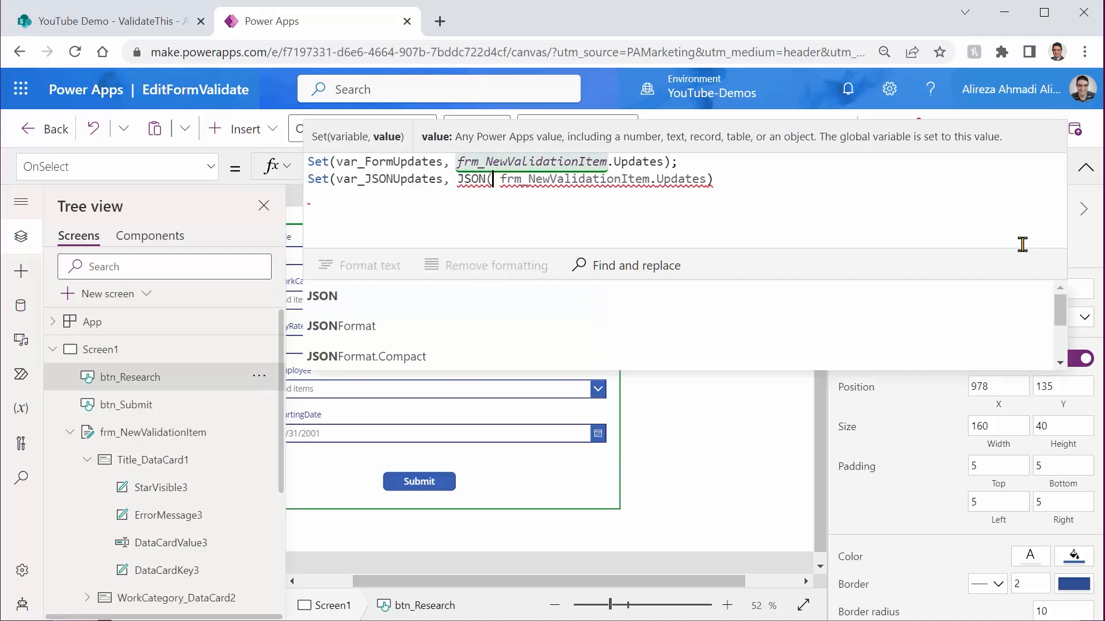
pyautogui.press('End')
pyautogui.press('Left')
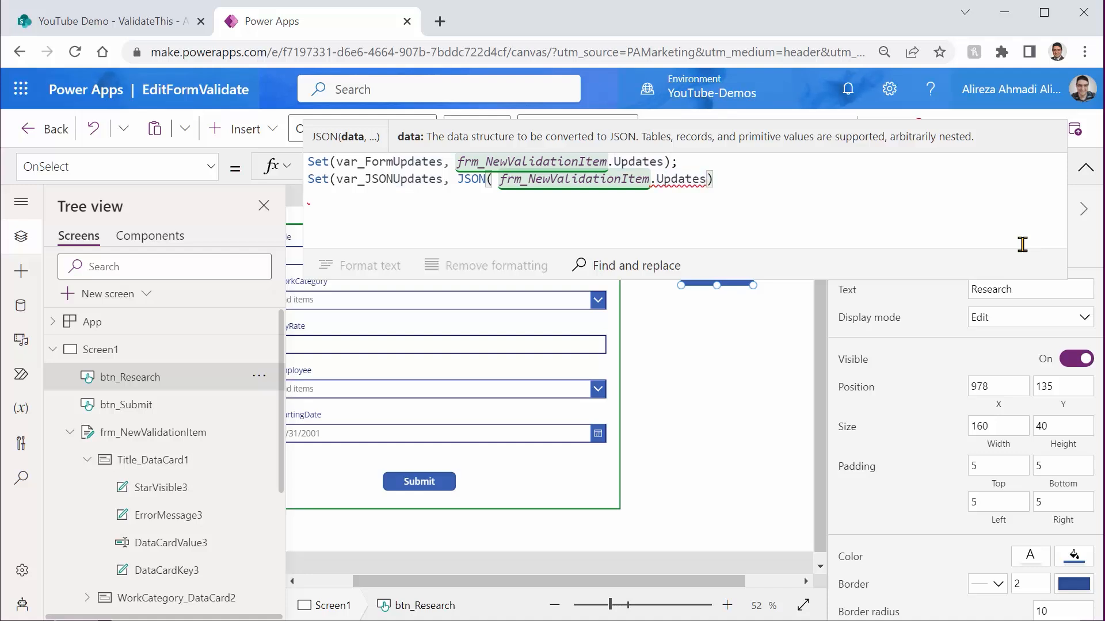
pyautogui.write(')')
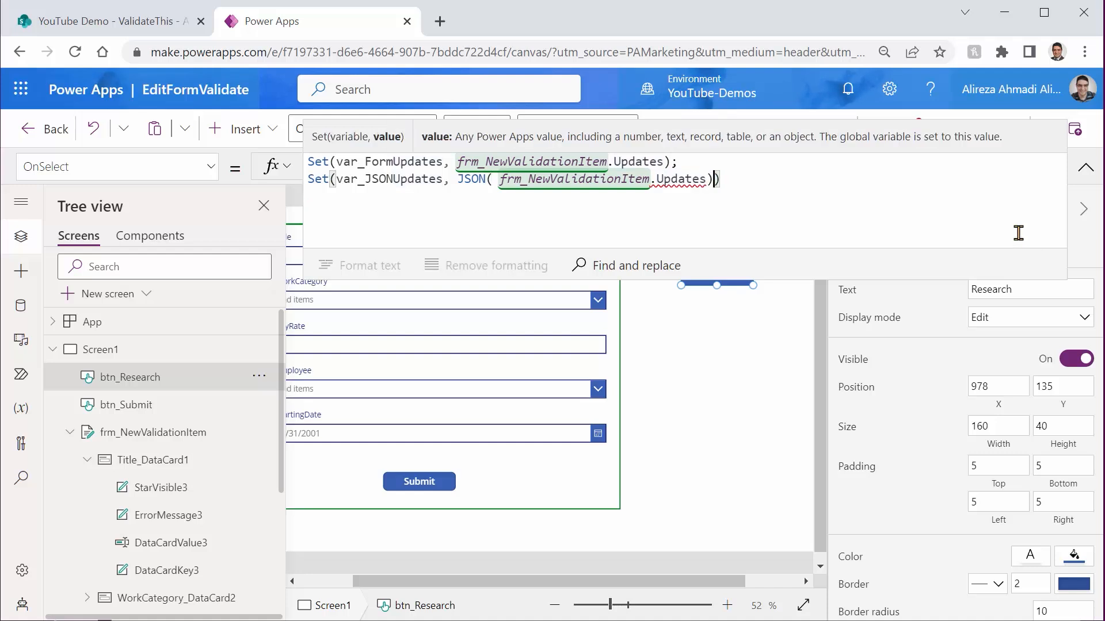
# Add JSONFormat.IgnoreBinaryData as the JSON function's format argument and save the app.
pyautogui.moveTo(686, 187)
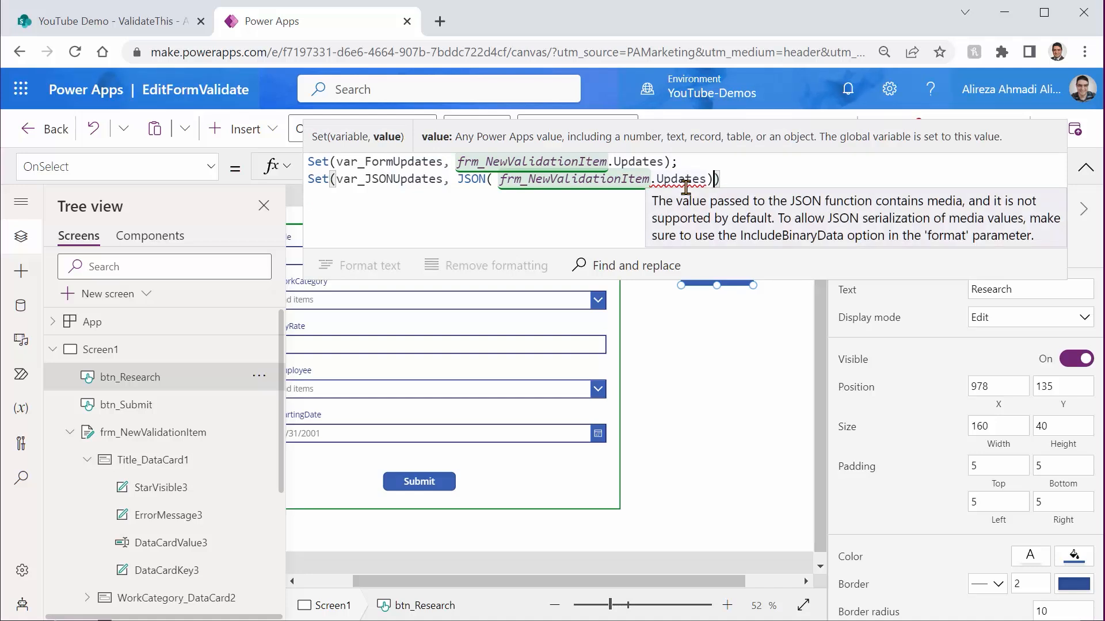
pyautogui.press('Left')
pyautogui.write(', ')
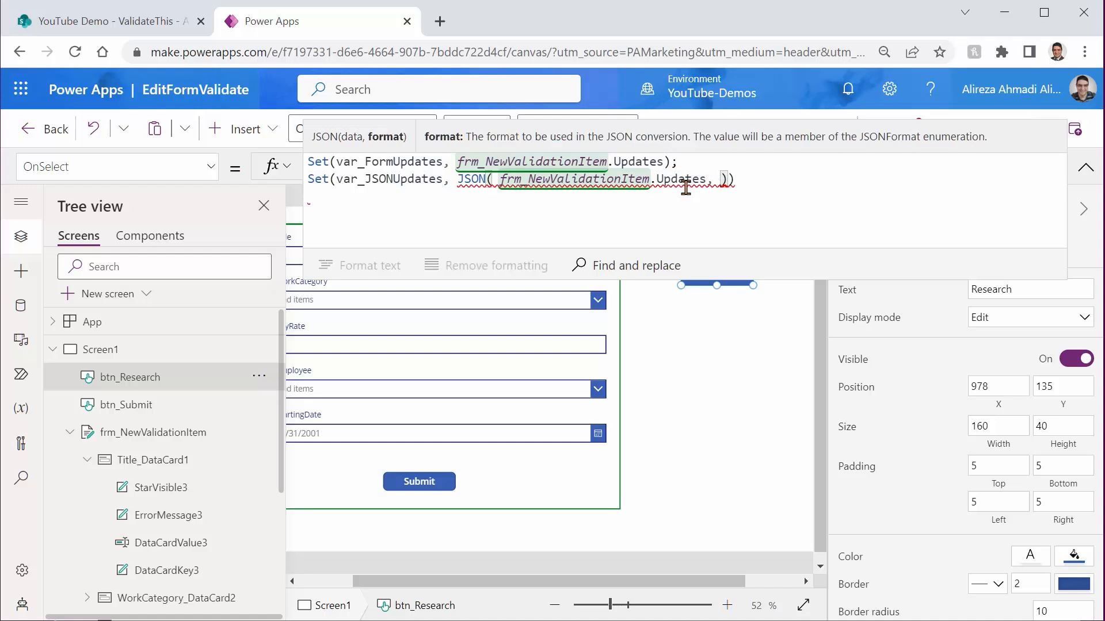
pyautogui.write('Jsonfo')
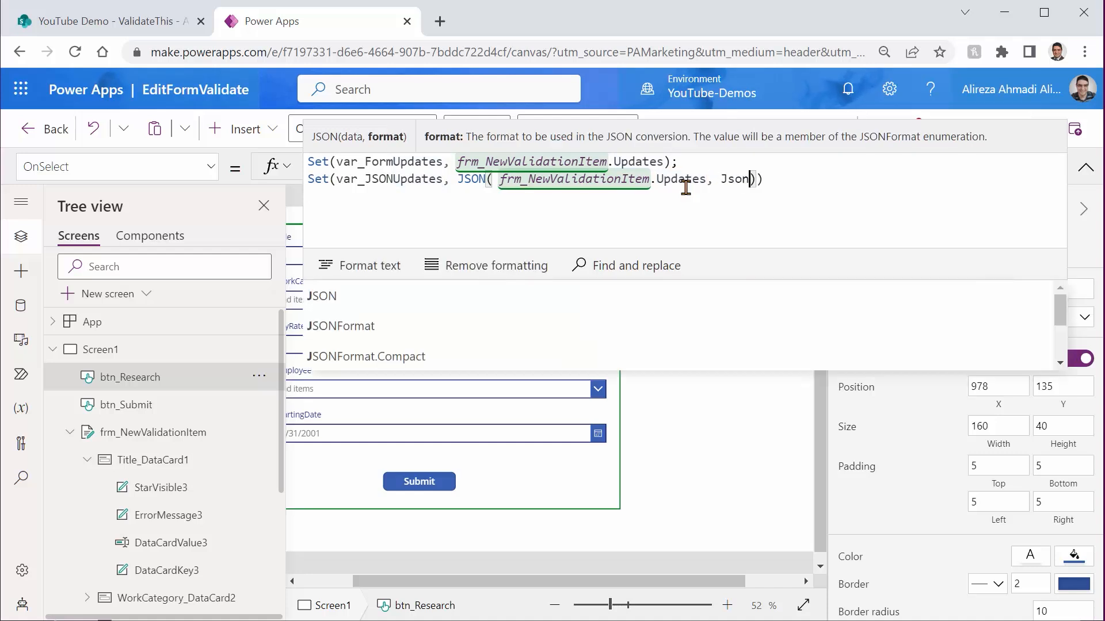
pyautogui.write('r')
pyautogui.press('Tab')
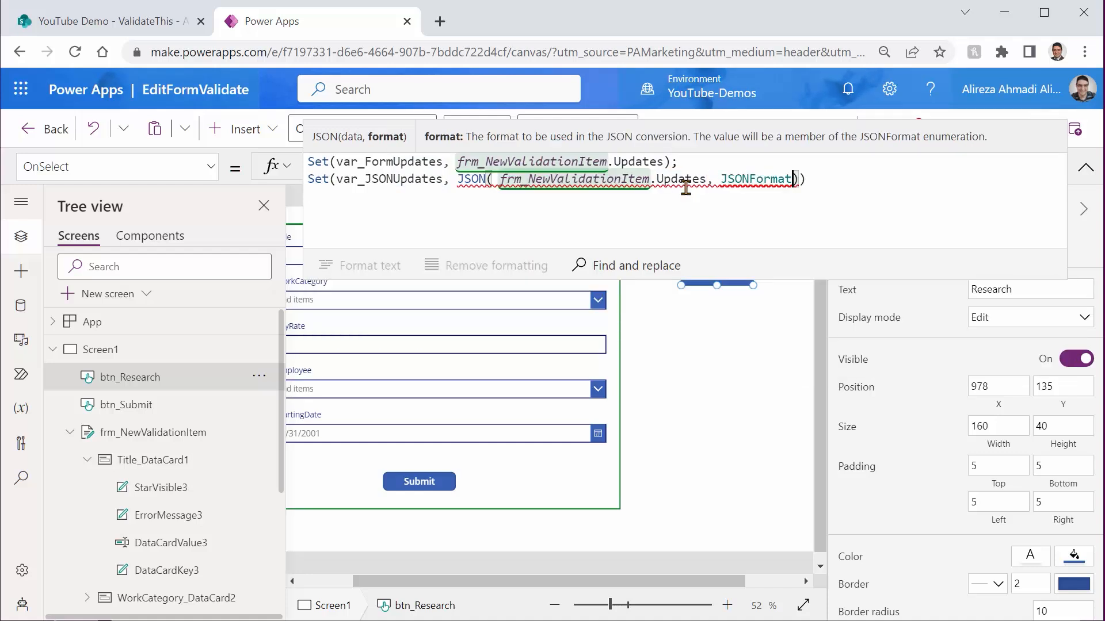
pyautogui.write('.')
pyautogui.press('Down')
pyautogui.press('Down')
pyautogui.press('Down')
pyautogui.press('Up')
pyautogui.press('Tab')
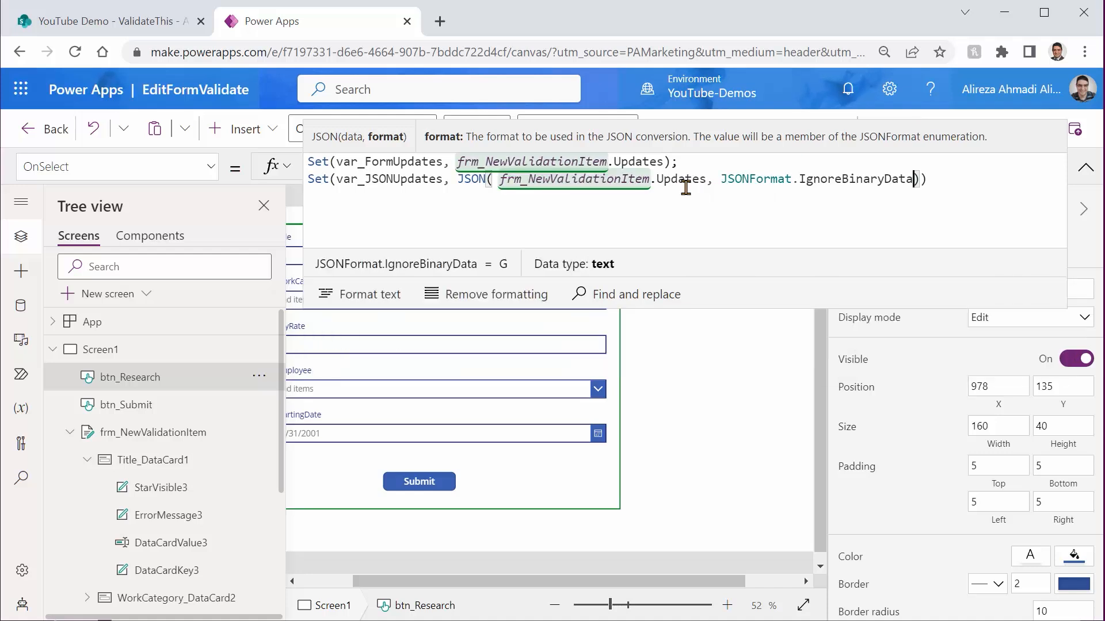
pyautogui.hotkey('ctrl', 's')
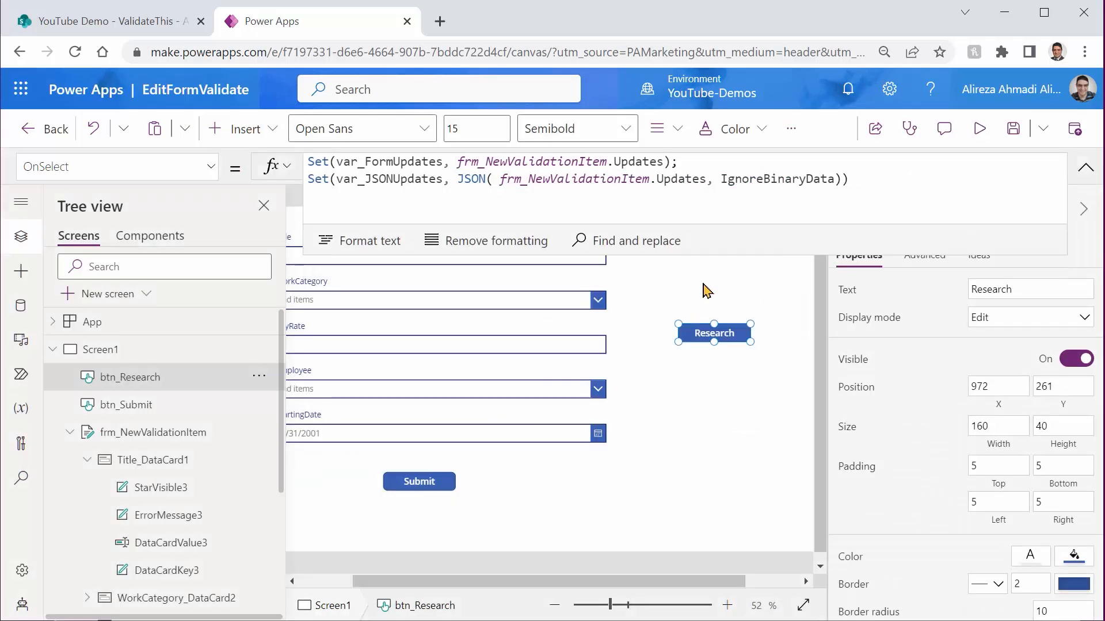
# Copy the var_JSONUpdates name from the formula and insert a text label below the Research button, at about X 711, Y 632.
pyautogui.doubleClick(401, 180)
pyautogui.hotkey('ctrl', 'c')
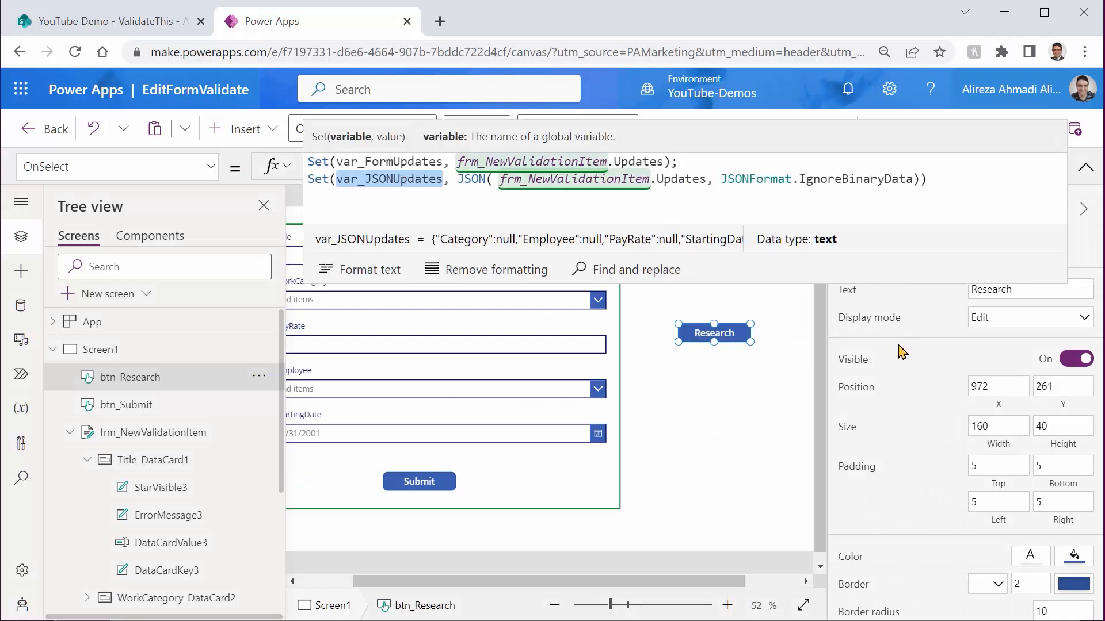
pyautogui.click(669, 464)
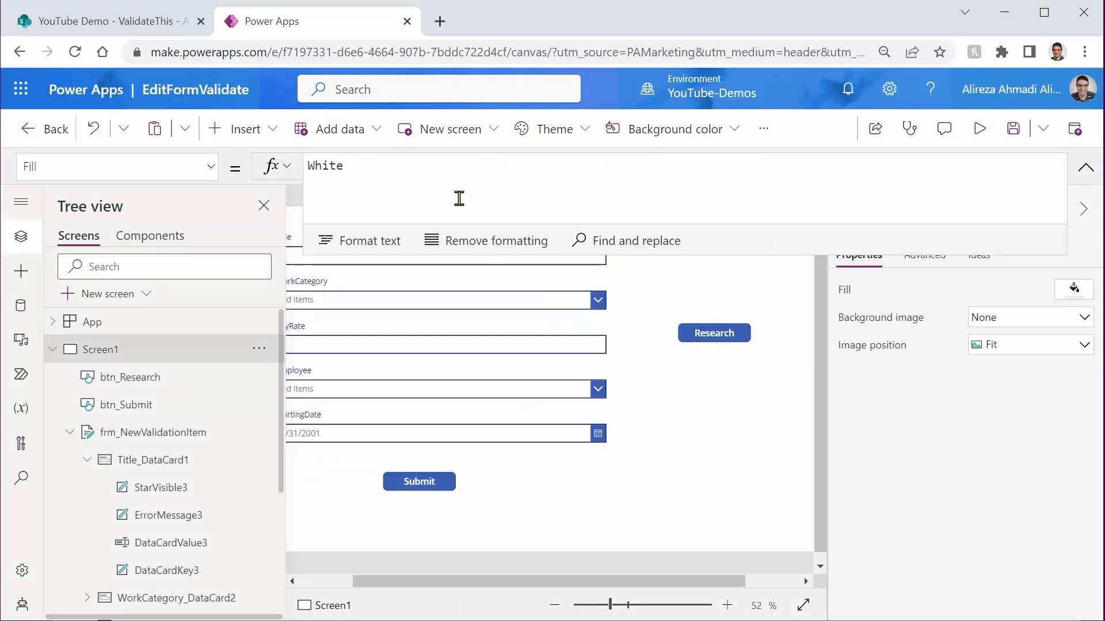
pyautogui.click(272, 129)
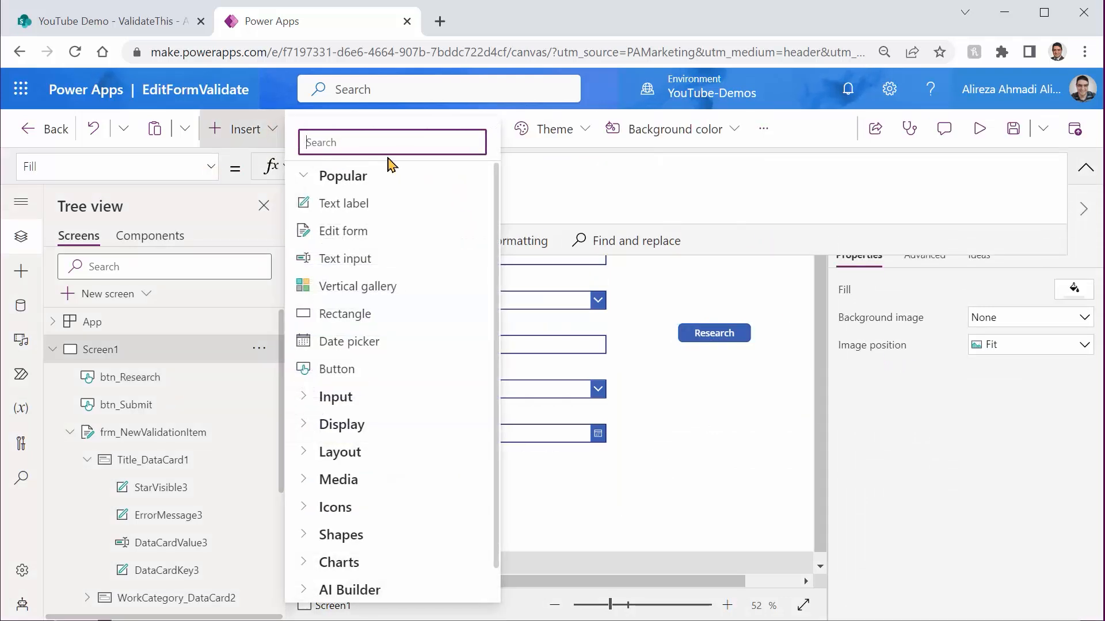
pyautogui.click(340, 204)
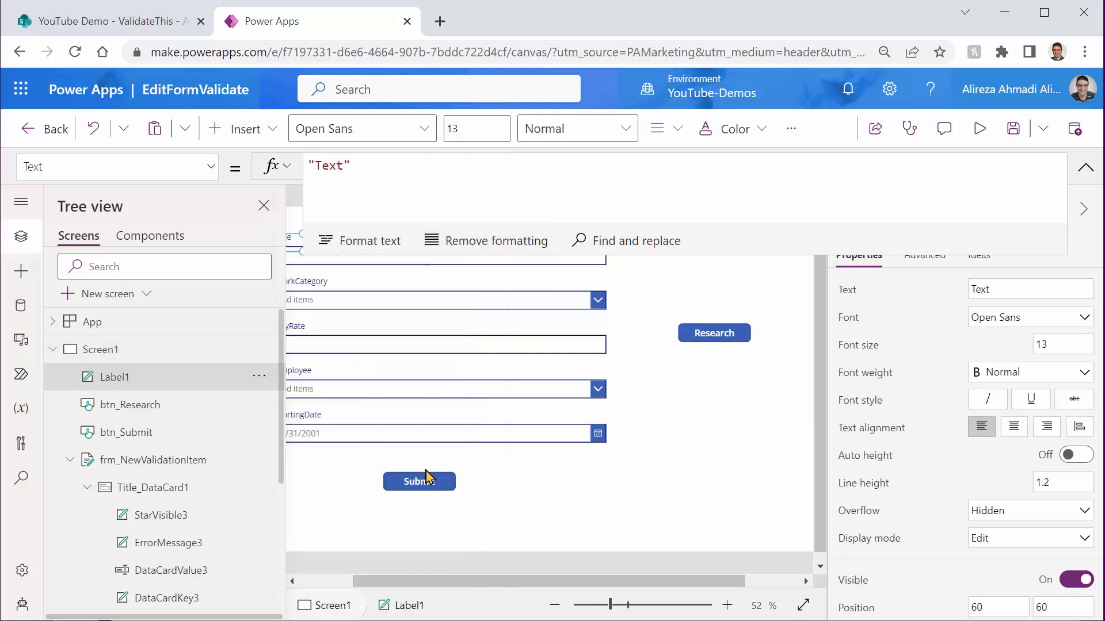
pyautogui.moveTo(294, 249); pyautogui.dragTo(793, 547)
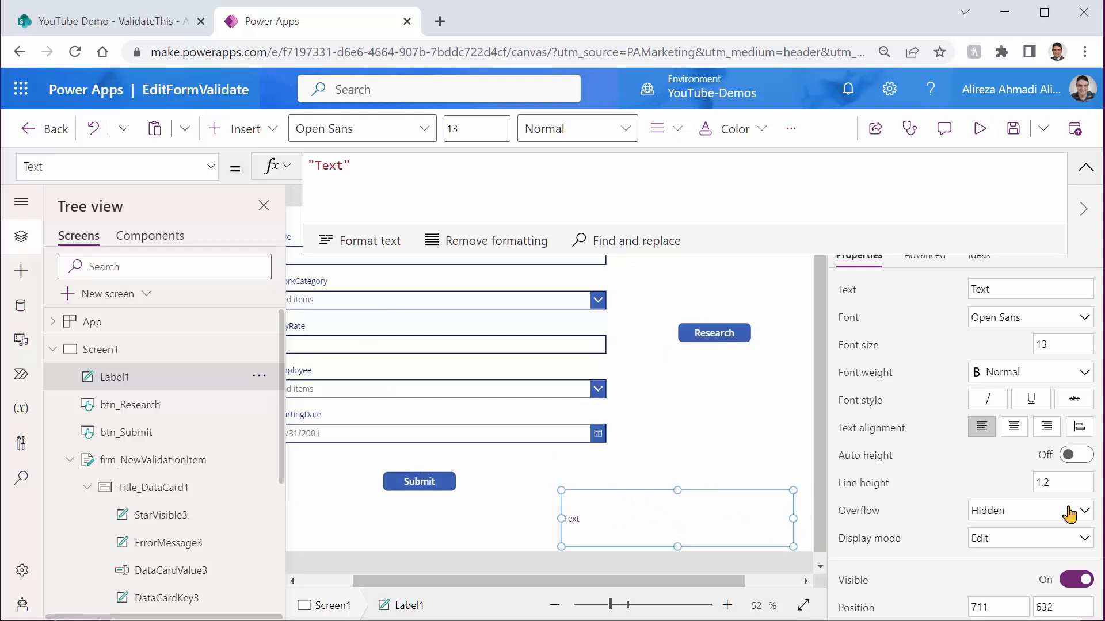
# Set the new label's overflow to Scroll and its Text property to var_JSONUpdates.
pyautogui.click(1069, 511)
pyautogui.click(1004, 552)
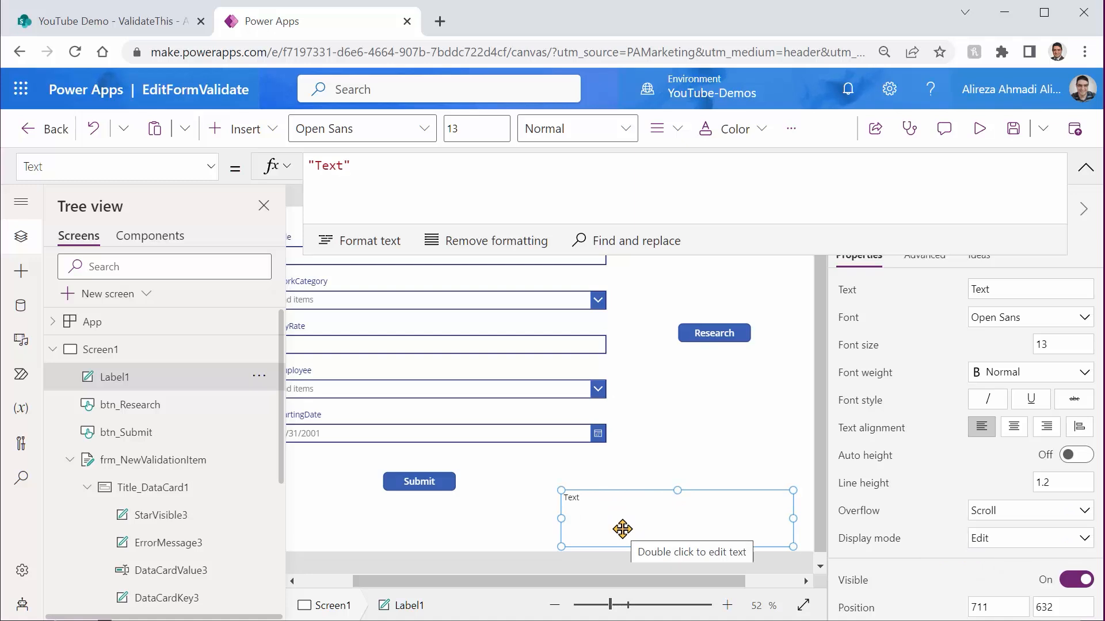
pyautogui.click(366, 229)
pyautogui.hotkey('ctrl', 'v')
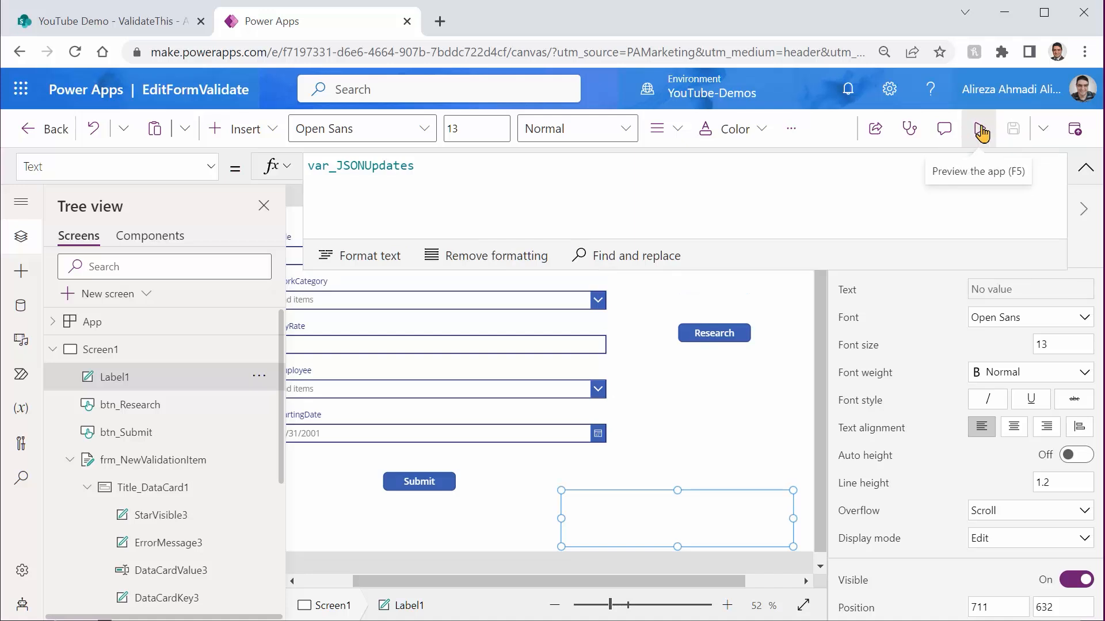
# Preview the app, run the Research button on the empty form, and check the Title entry in the JSON label.
pyautogui.click(978, 129)
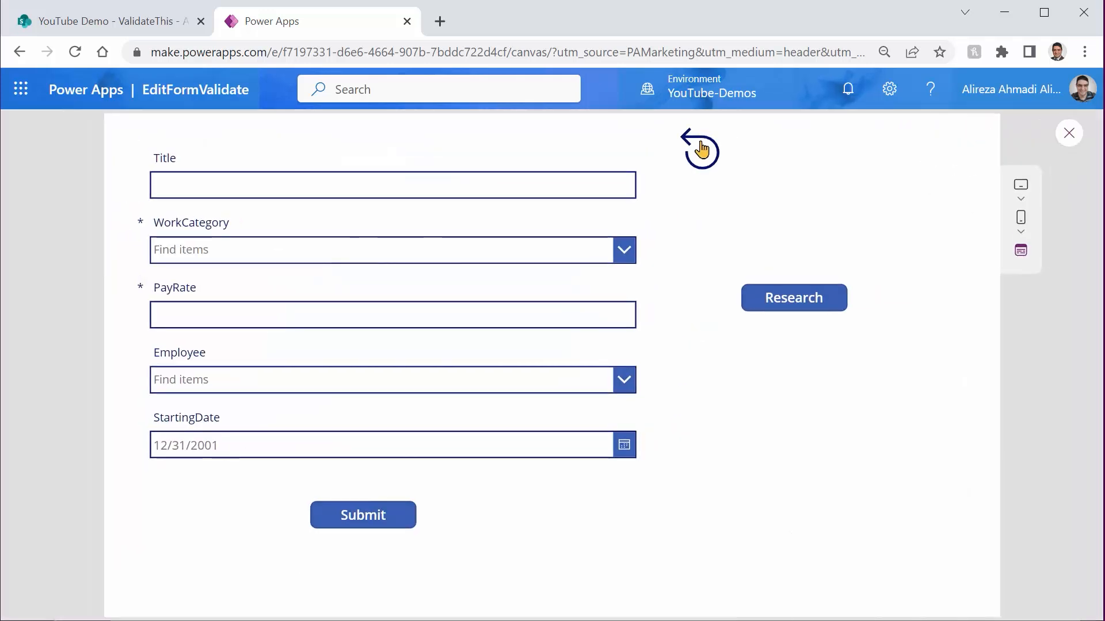
pyautogui.click(793, 300)
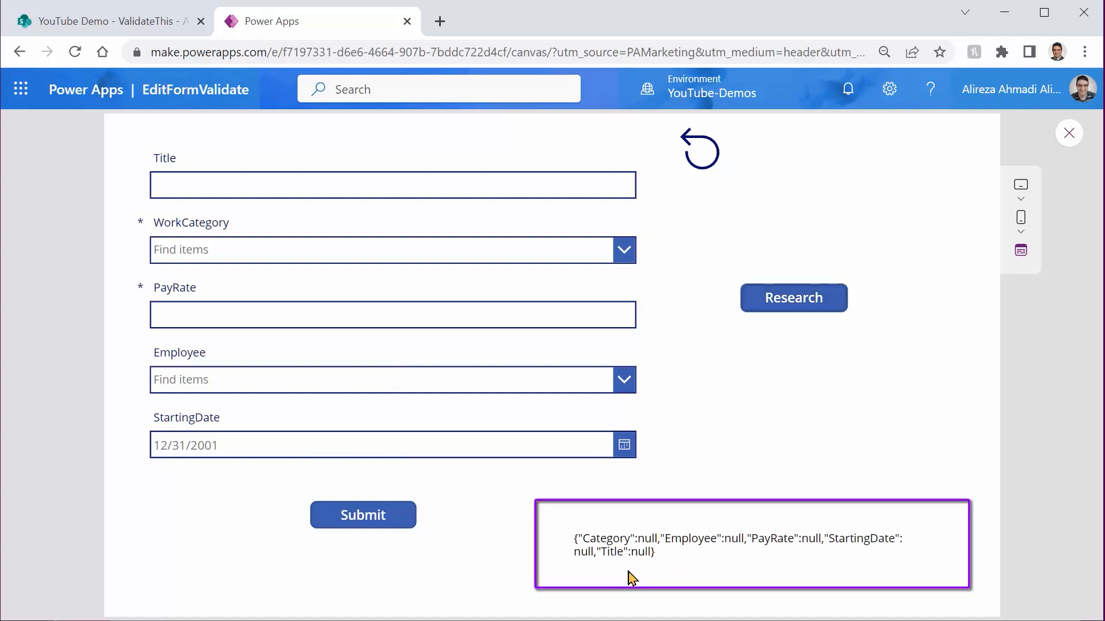
pyautogui.moveTo(601, 552); pyautogui.dragTo(649, 551)
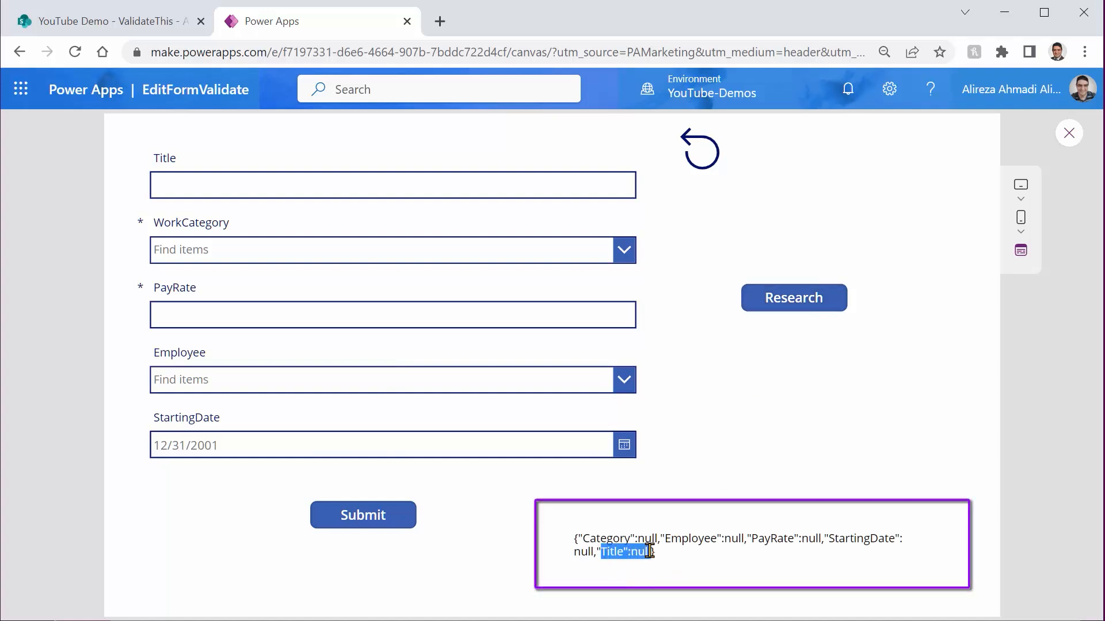
# Enter kjgkjhg in the form's Title field and run the Research button.
pyautogui.click(337, 182)
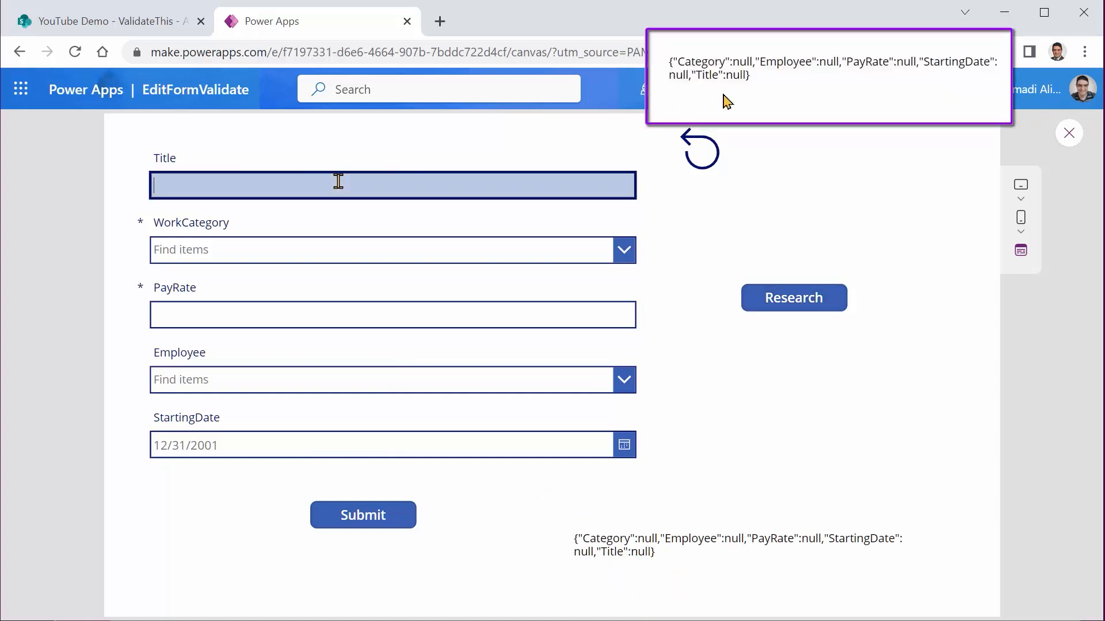
pyautogui.write('kjgkjhg')
pyautogui.click(797, 305)
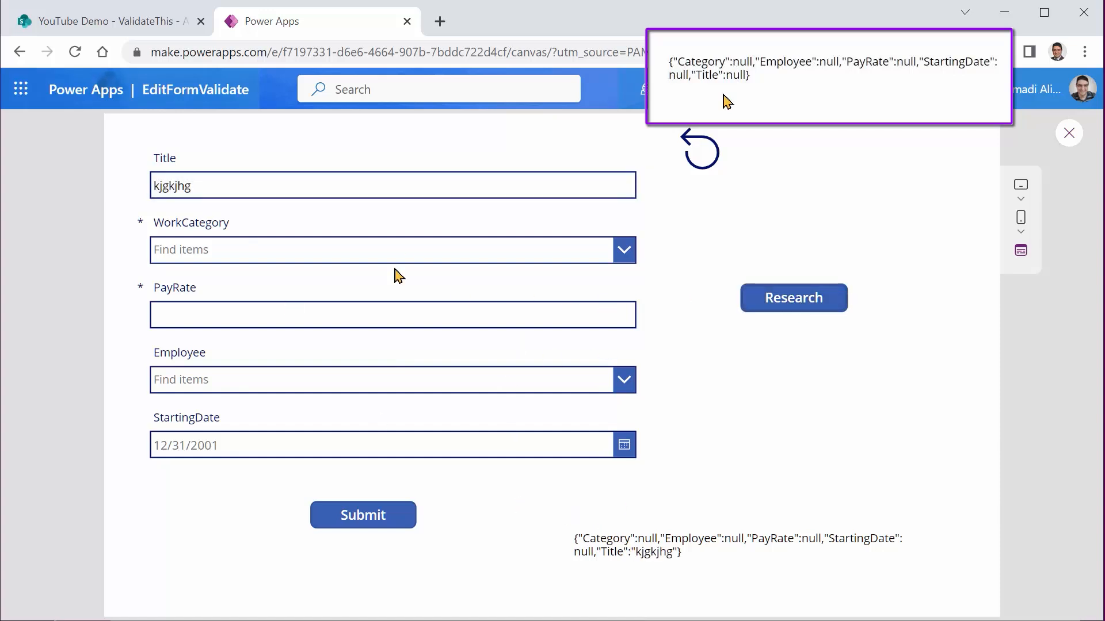
# Erase the text in the Title field and run the Research button again.
pyautogui.doubleClick(195, 185)
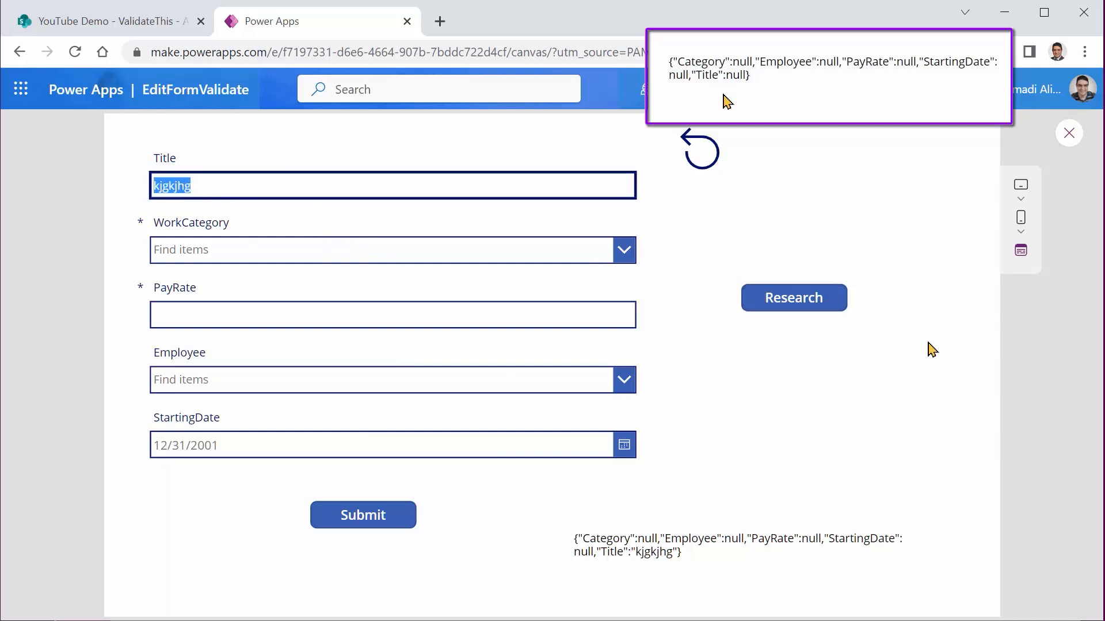
pyautogui.press('BackSpace')
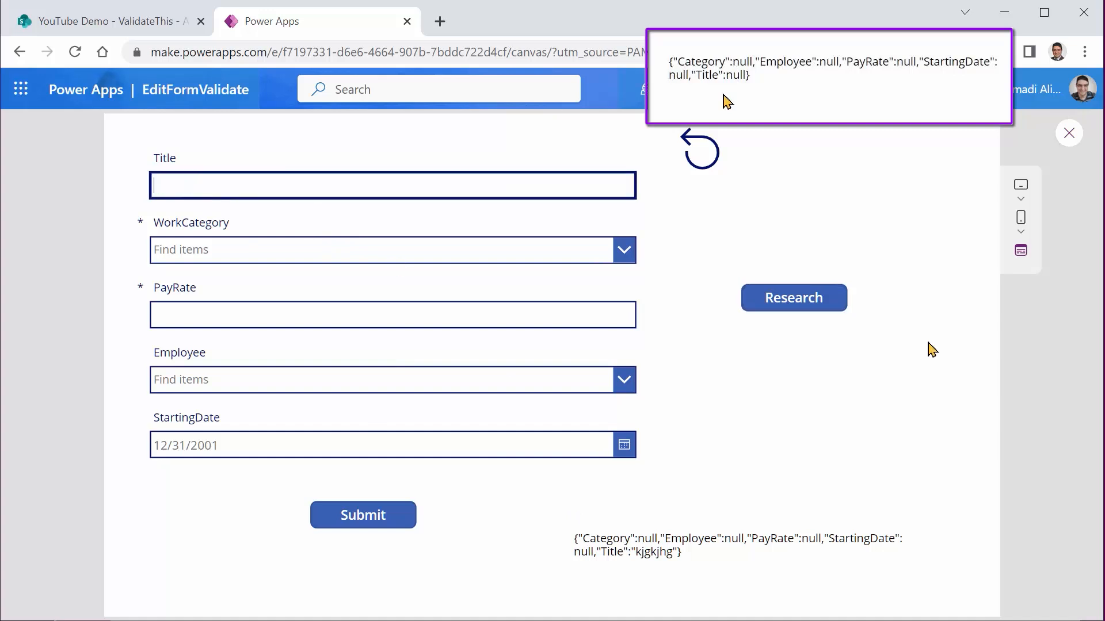
pyautogui.click(798, 305)
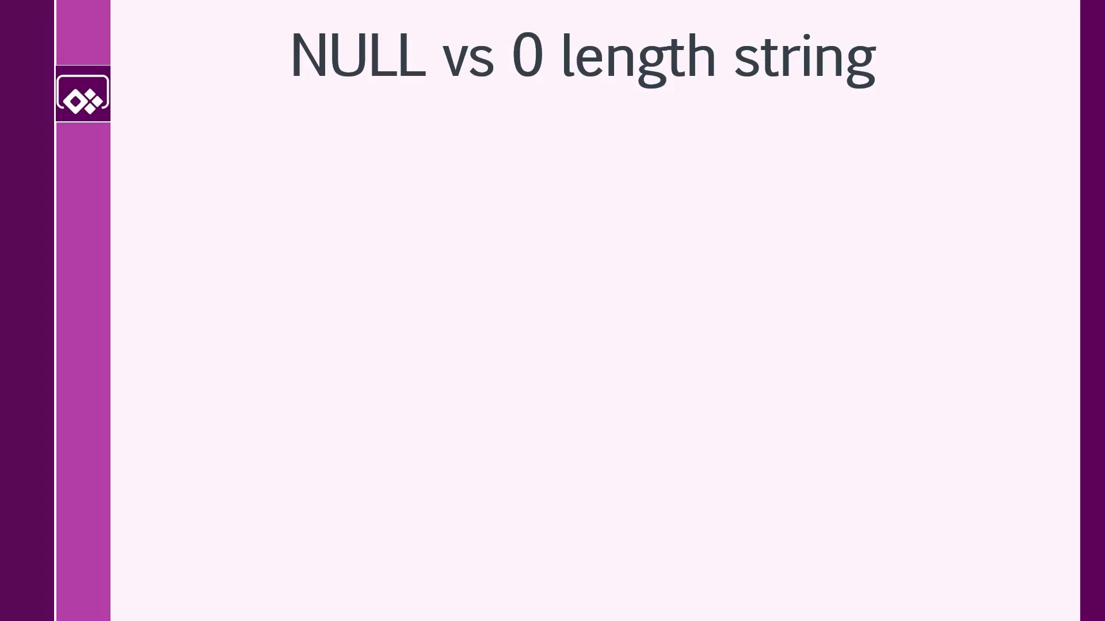
pyautogui.press('Right')
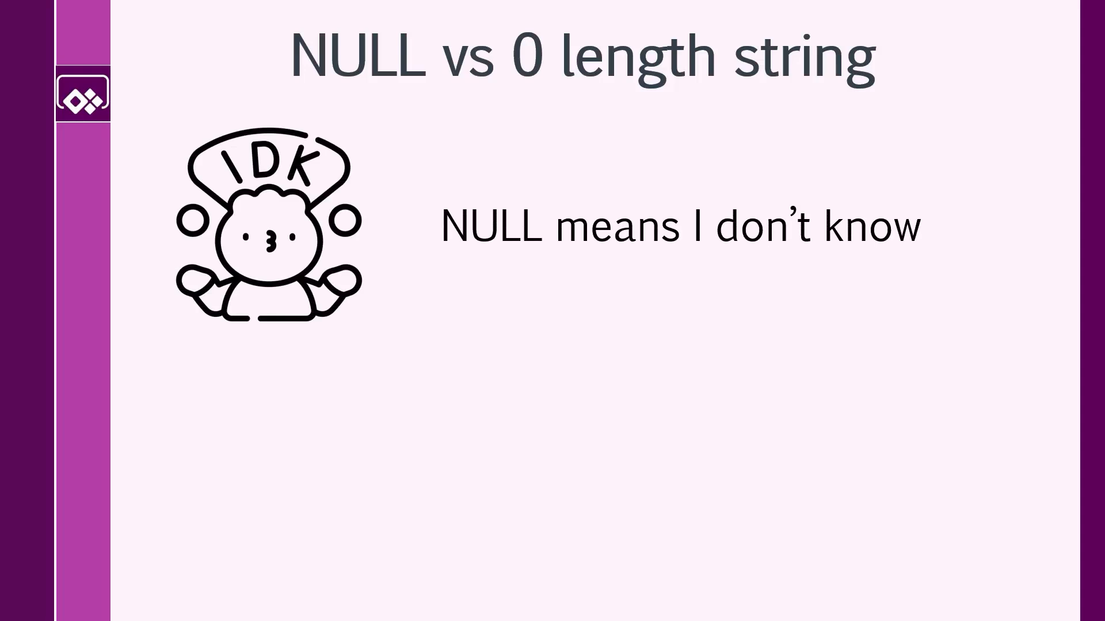